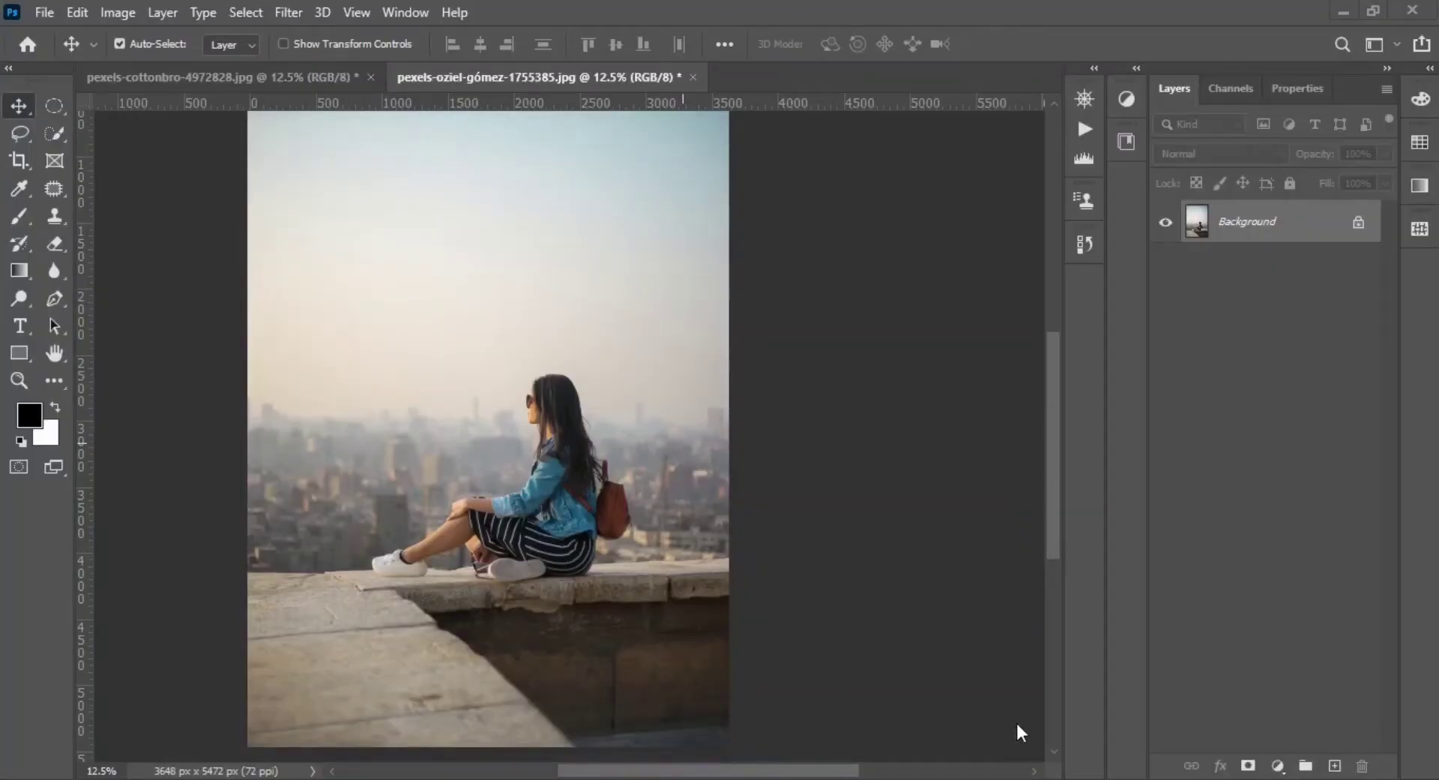
# Use the Quick Selection tool's Select Subject to select the seated woman and the stone ledge
pyautogui.click(54, 133)
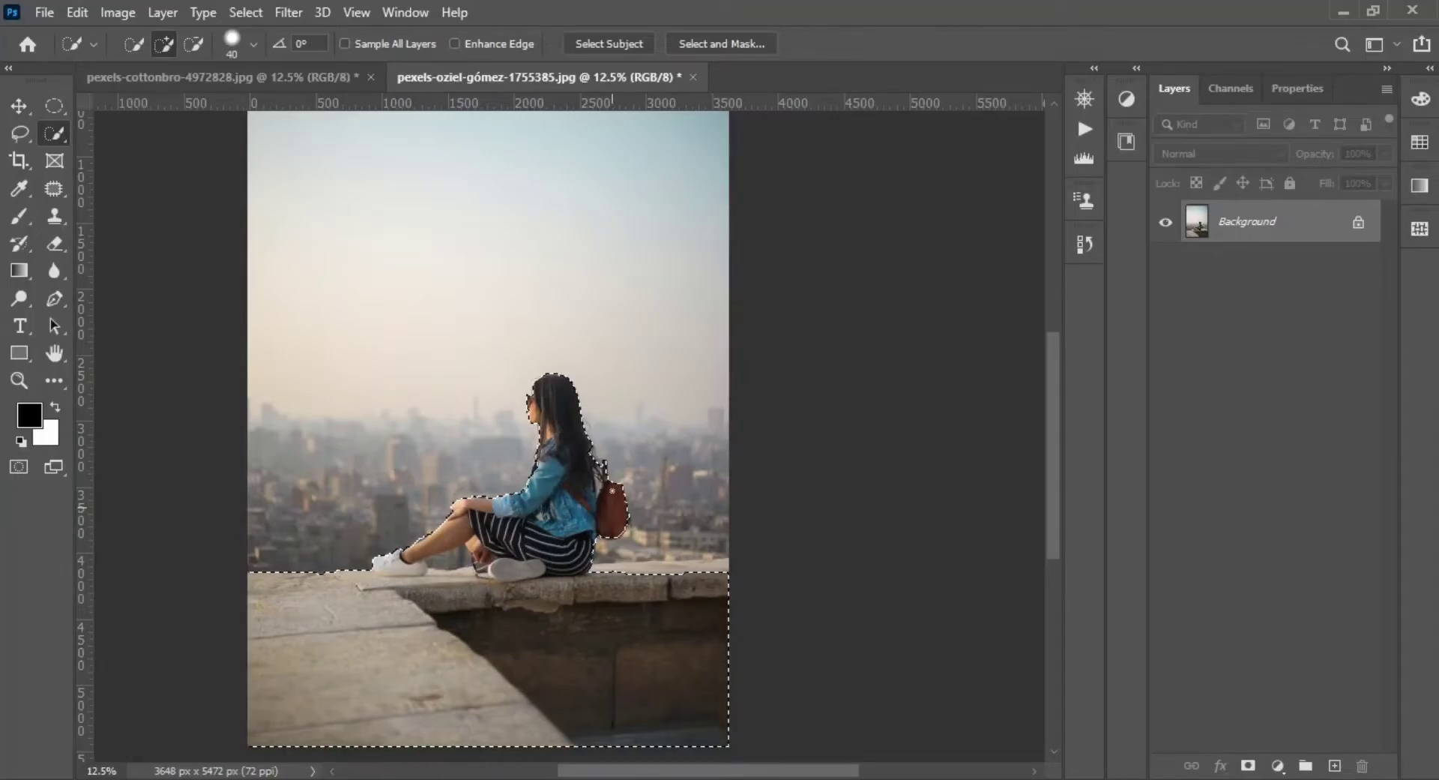
# In Select and Mask, refine the woman's hair edge against the sky with the Refine Edge Brush
pyautogui.click(721, 44)
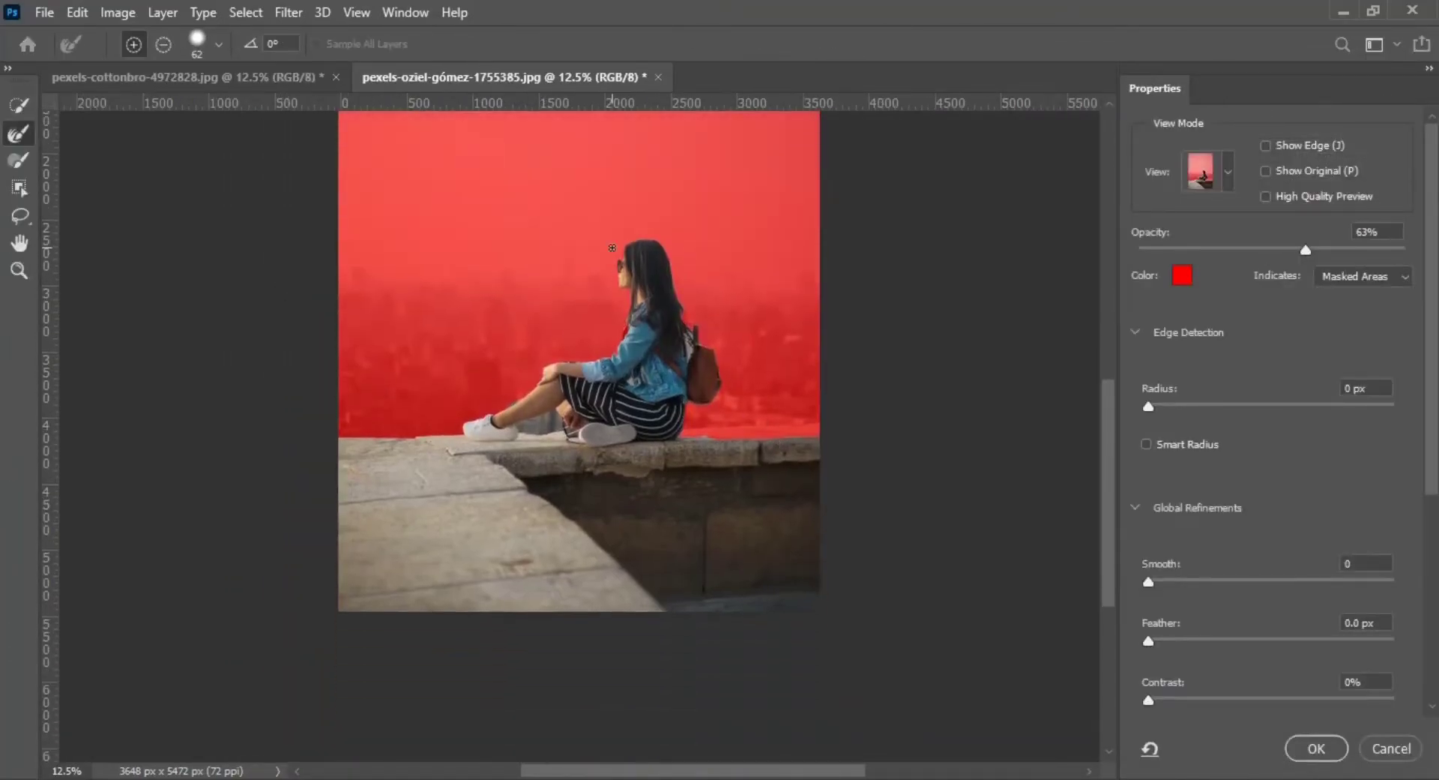
pyautogui.press('z')
pyautogui.moveTo(659, 269)
pyautogui.mouseDown()
pyautogui.moveTo(677, 399)
pyautogui.moveTo(392, 257)
pyautogui.mouseUp()
pyautogui.press('r')
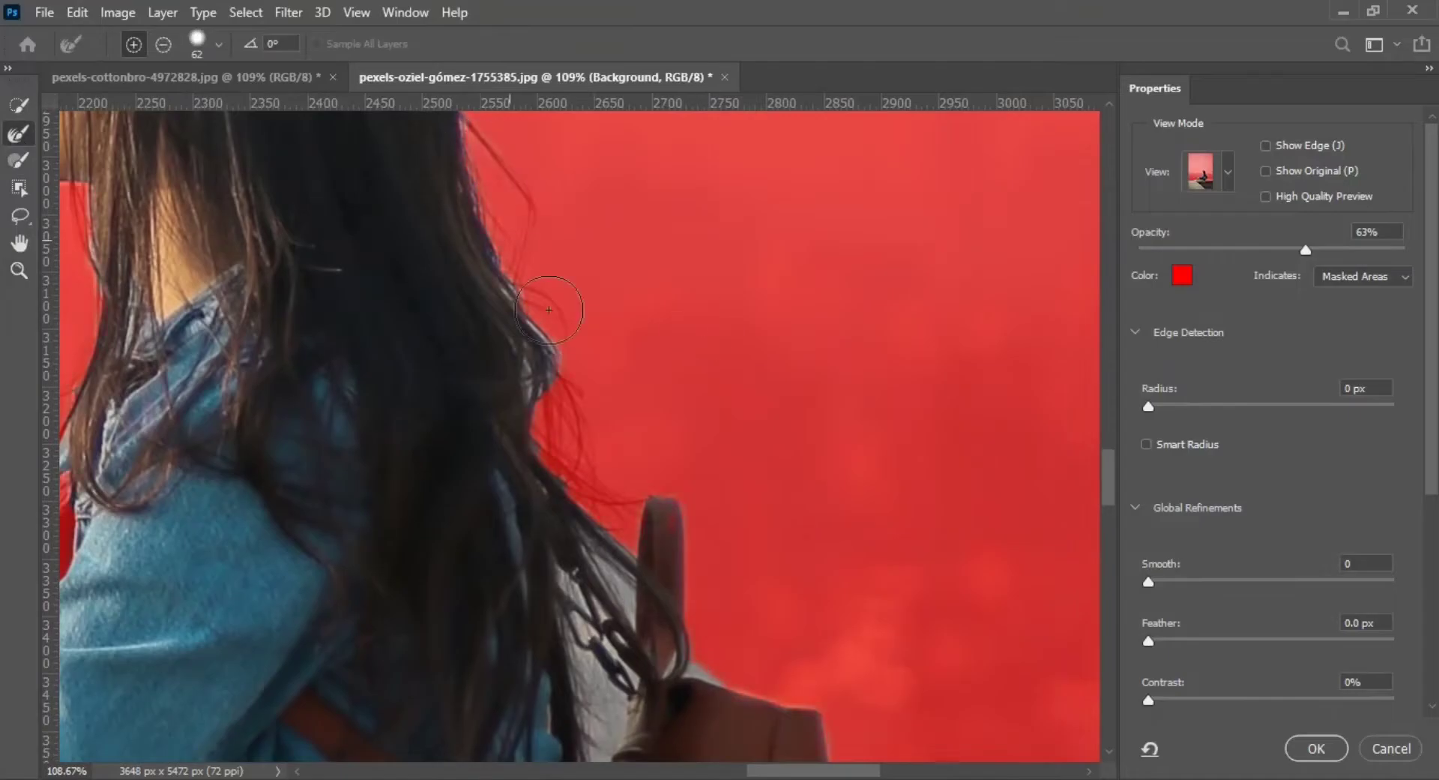
pyautogui.moveTo(694, 668); pyautogui.dragTo(693, 483)
pyautogui.moveTo(572, 450)
pyautogui.mouseDown()
pyautogui.moveTo(627, 386)
pyautogui.moveTo(701, 421)
pyautogui.moveTo(834, 318)
pyautogui.moveTo(824, 119)
pyautogui.mouseUp()
# Refine the edges around her legs and shoes on the ledge, then zoom back out
pyautogui.moveTo(712, 675); pyautogui.dragTo(701, 215)
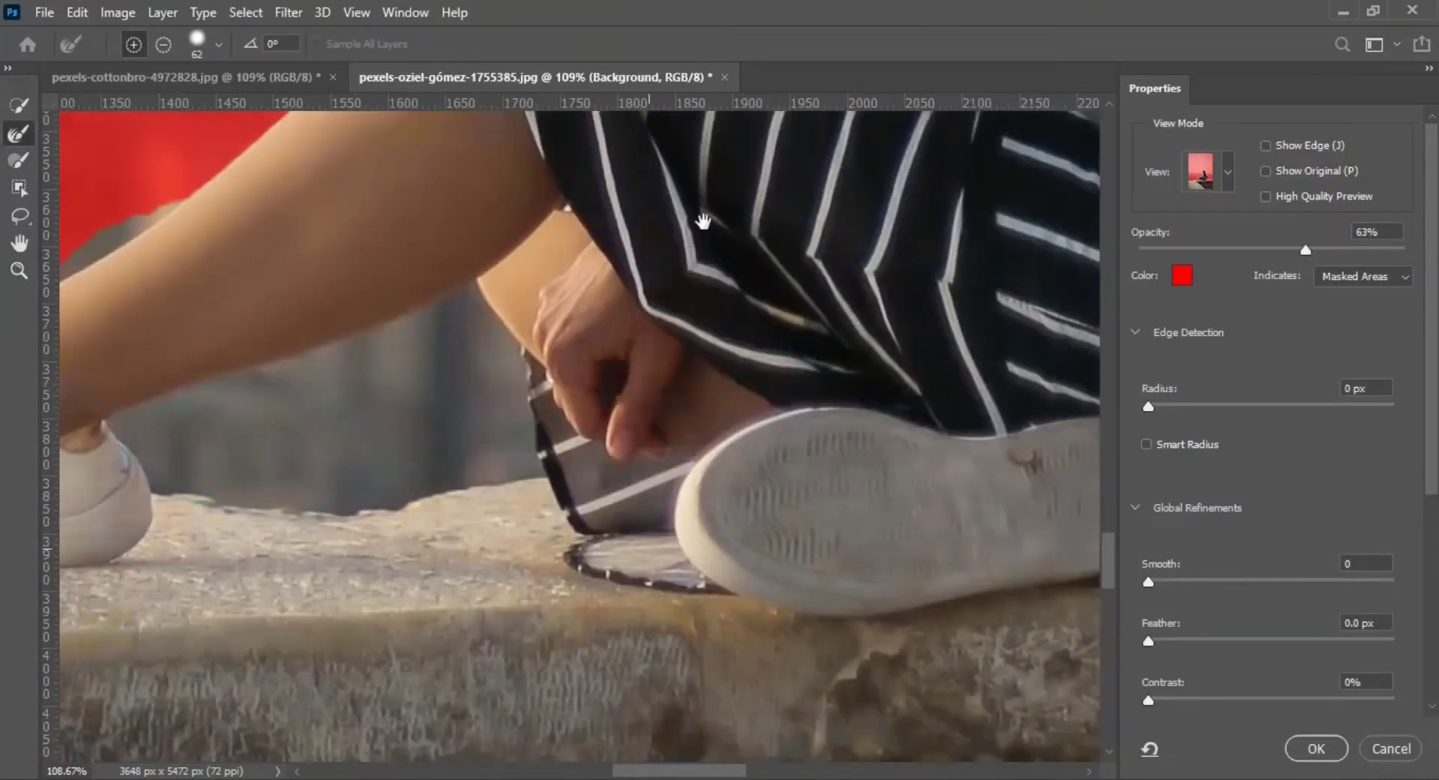
pyautogui.moveTo(450, 562)
pyautogui.mouseDown()
pyautogui.moveTo(562, 360)
pyautogui.moveTo(713, 262)
pyautogui.moveTo(810, 370)
pyautogui.mouseUp()
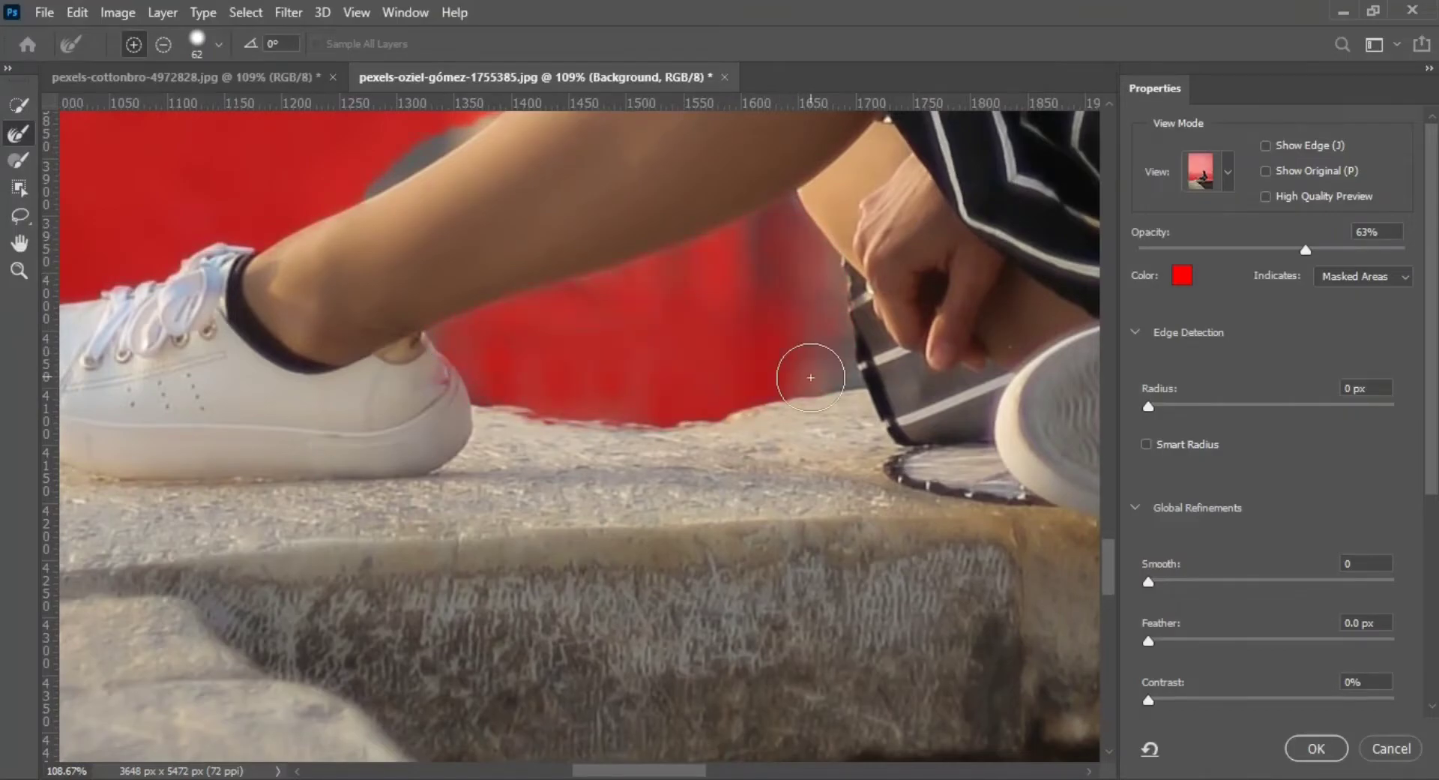
pyautogui.scroll(3, 809, 370)
pyautogui.press('z')
pyautogui.hotkey('ctrl', '-')
pyautogui.hotkey('ctrl', '-')
pyautogui.hotkey('ctrl', '-')
pyautogui.hotkey('ctrl', '-')
pyautogui.hotkey('ctrl', '-')
pyautogui.hotkey('ctrl', '-')
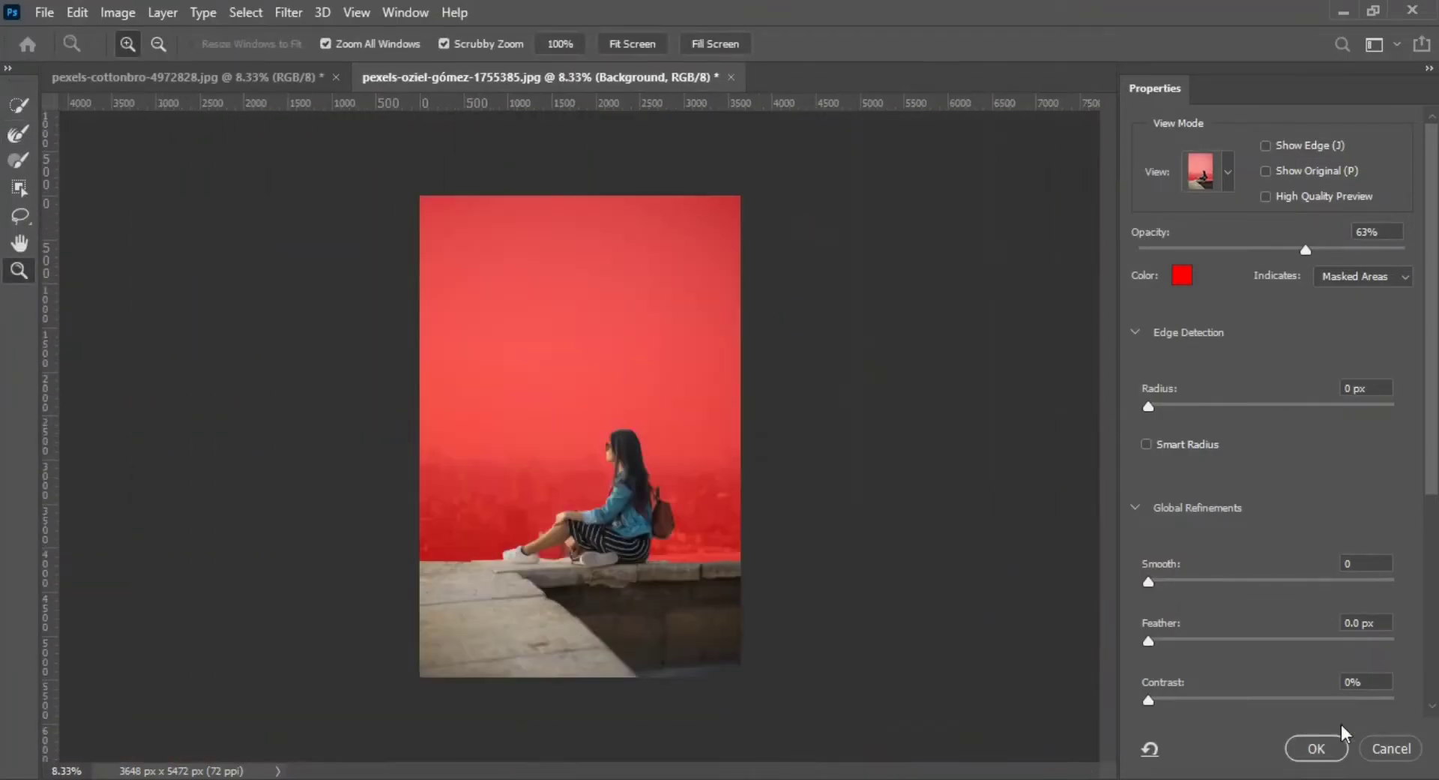
# Output the refined selection as a layer mask and drag the night city photo into the document
pyautogui.click(1317, 748)
pyautogui.click(1248, 765)
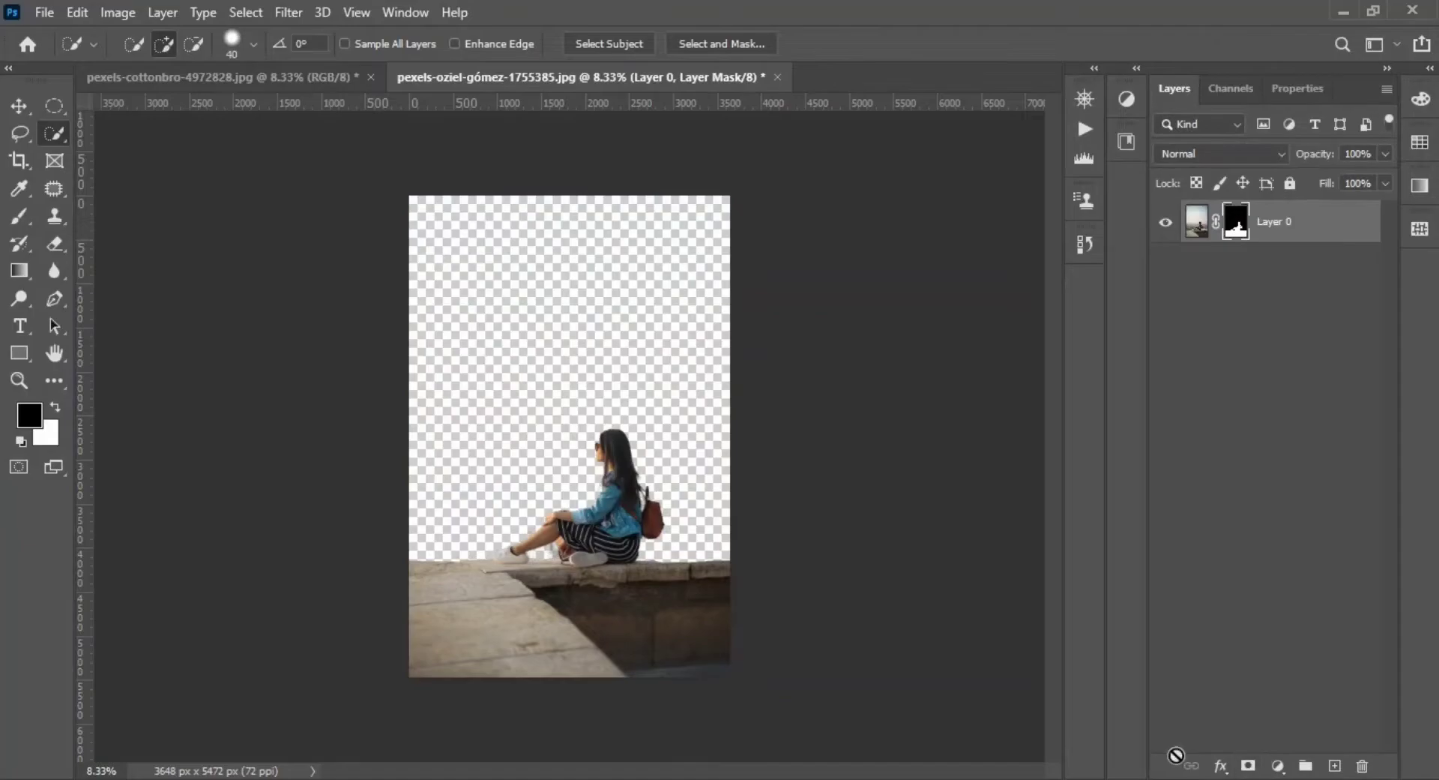
pyautogui.press('v')
pyautogui.click(217, 76)
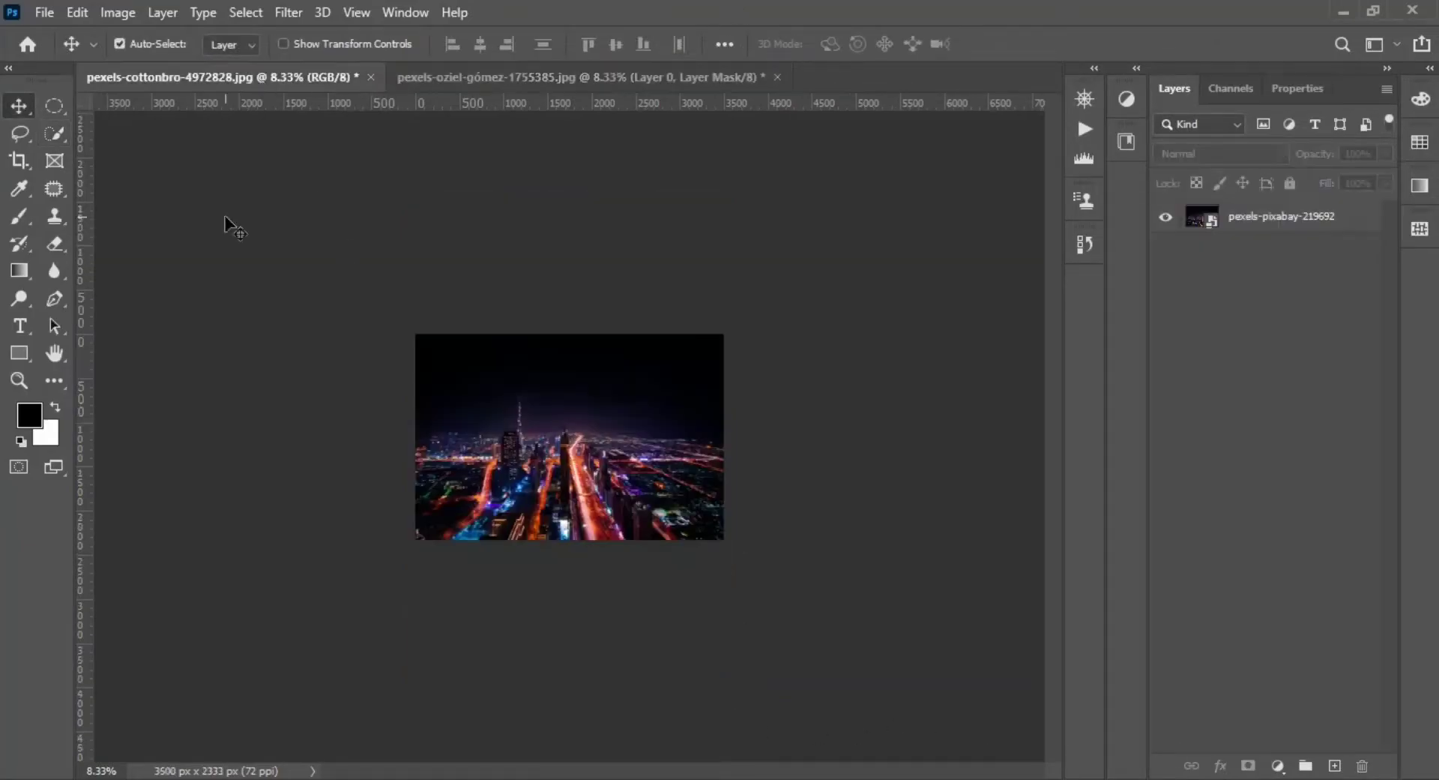
pyautogui.moveTo(232, 225); pyautogui.dragTo(587, 291)
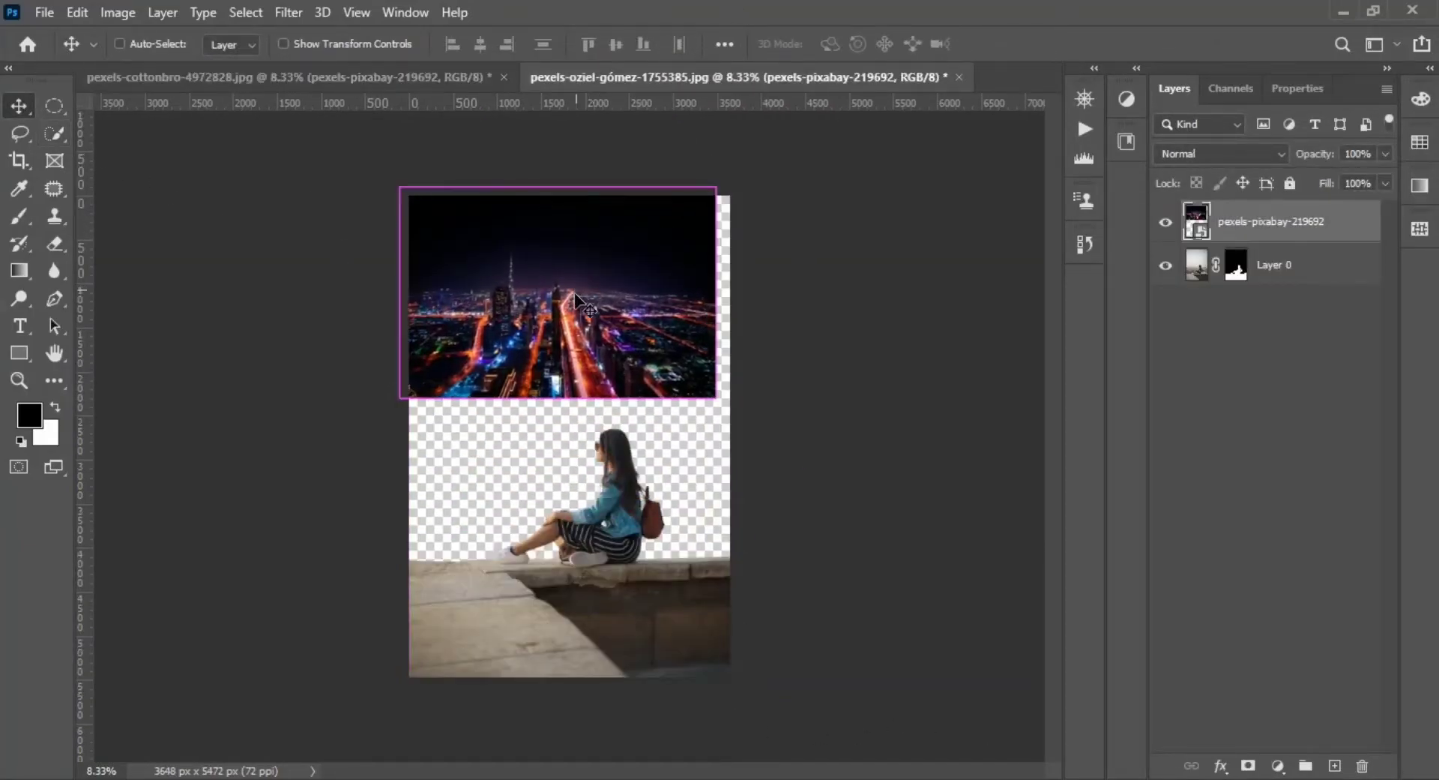
# Place the city layer beneath the woman and shift her layer slightly down
pyautogui.hotkey('ctrl', 't')
pyautogui.press('Return')
pyautogui.hotkey('ctrl', '[')
pyautogui.moveTo(539, 427); pyautogui.dragTo(538, 433)
pyautogui.hotkey('ctrl', 't')
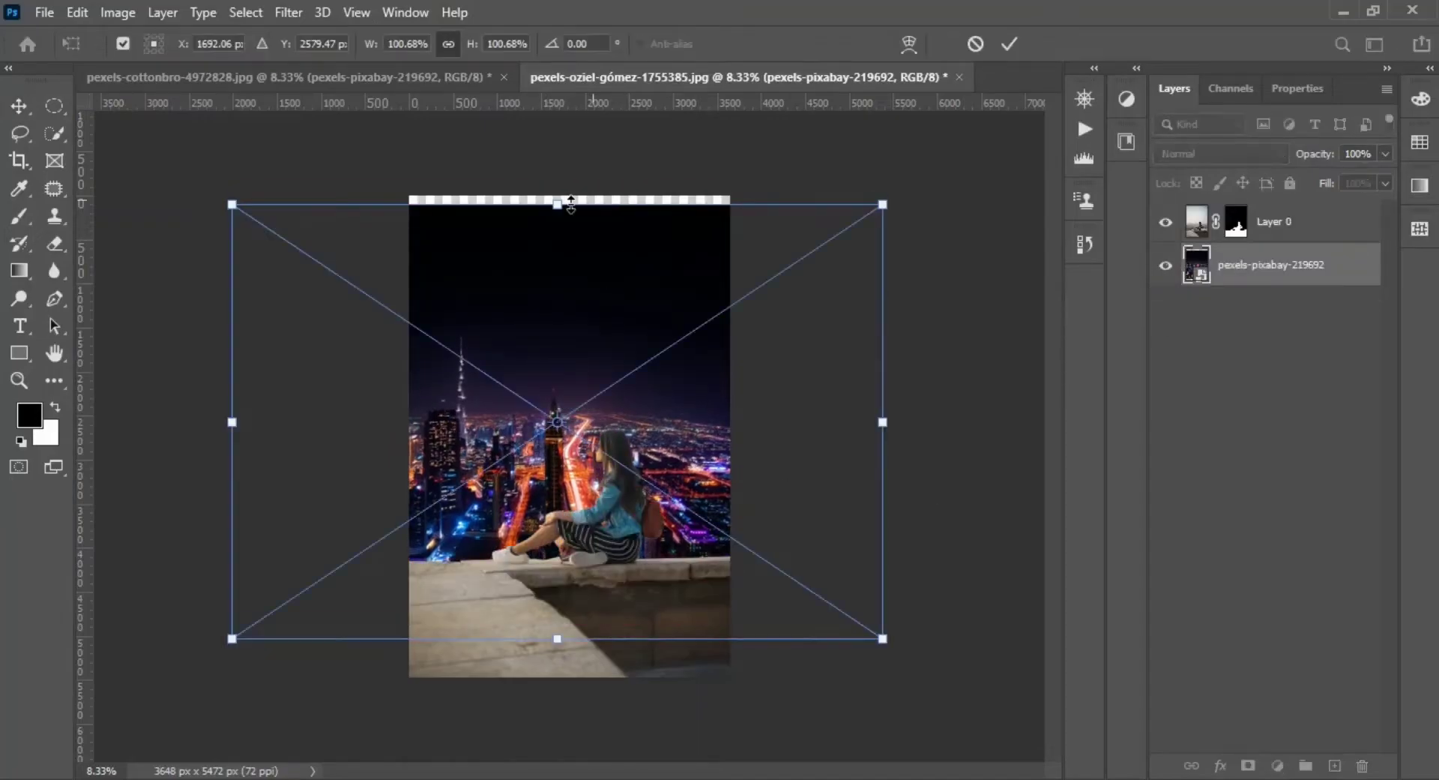
pyautogui.press('Return')
pyautogui.moveTo(543, 607); pyautogui.dragTo(543, 636)
# Scale the city image up so it fills the sky behind the woman
pyautogui.hotkey('alt', '[')
pyautogui.hotkey('ctrl', 't')
pyautogui.moveTo(557, 195); pyautogui.dragTo(561, 155)
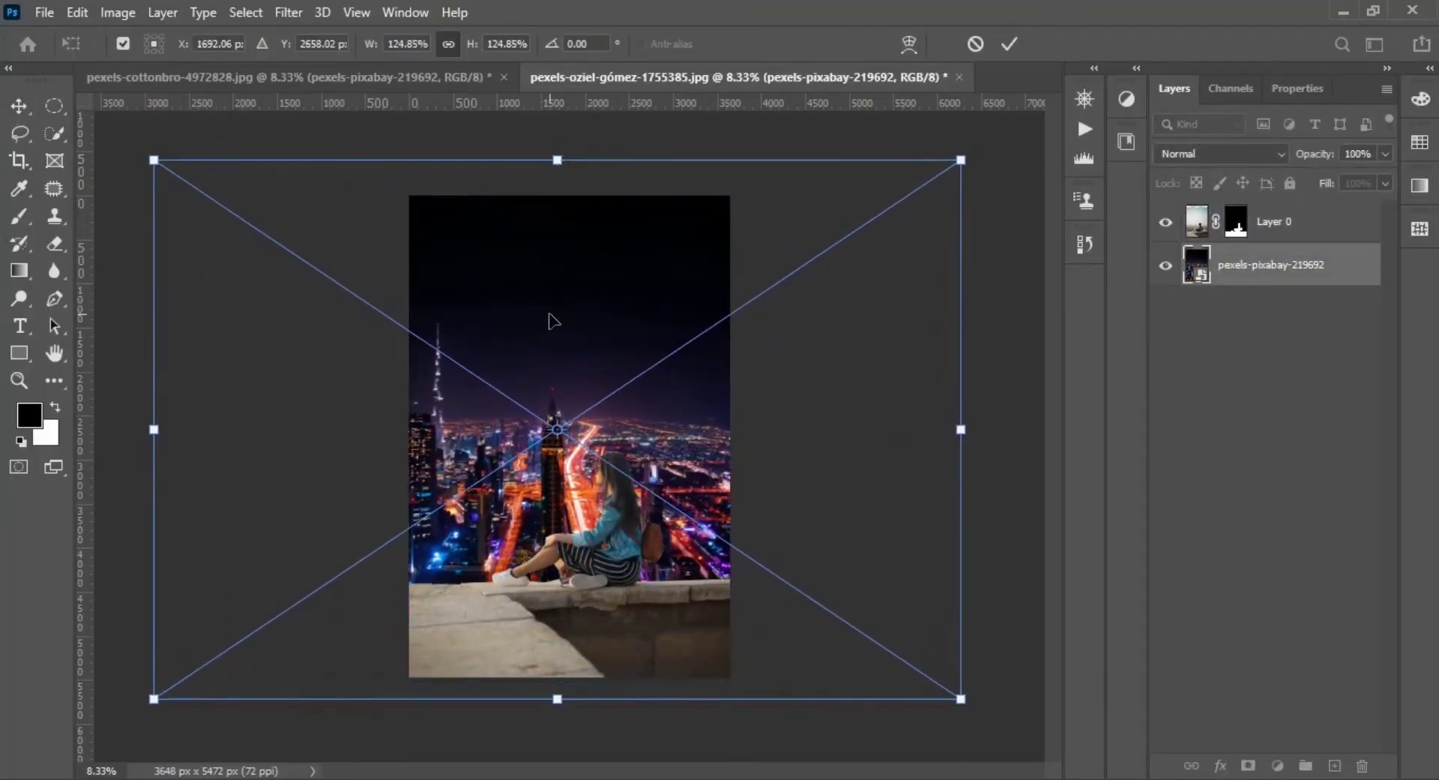
pyautogui.press('Return')
# Darken the woman and ledge with a Curves adjustment clipped to her layer
pyautogui.click(1243, 232)
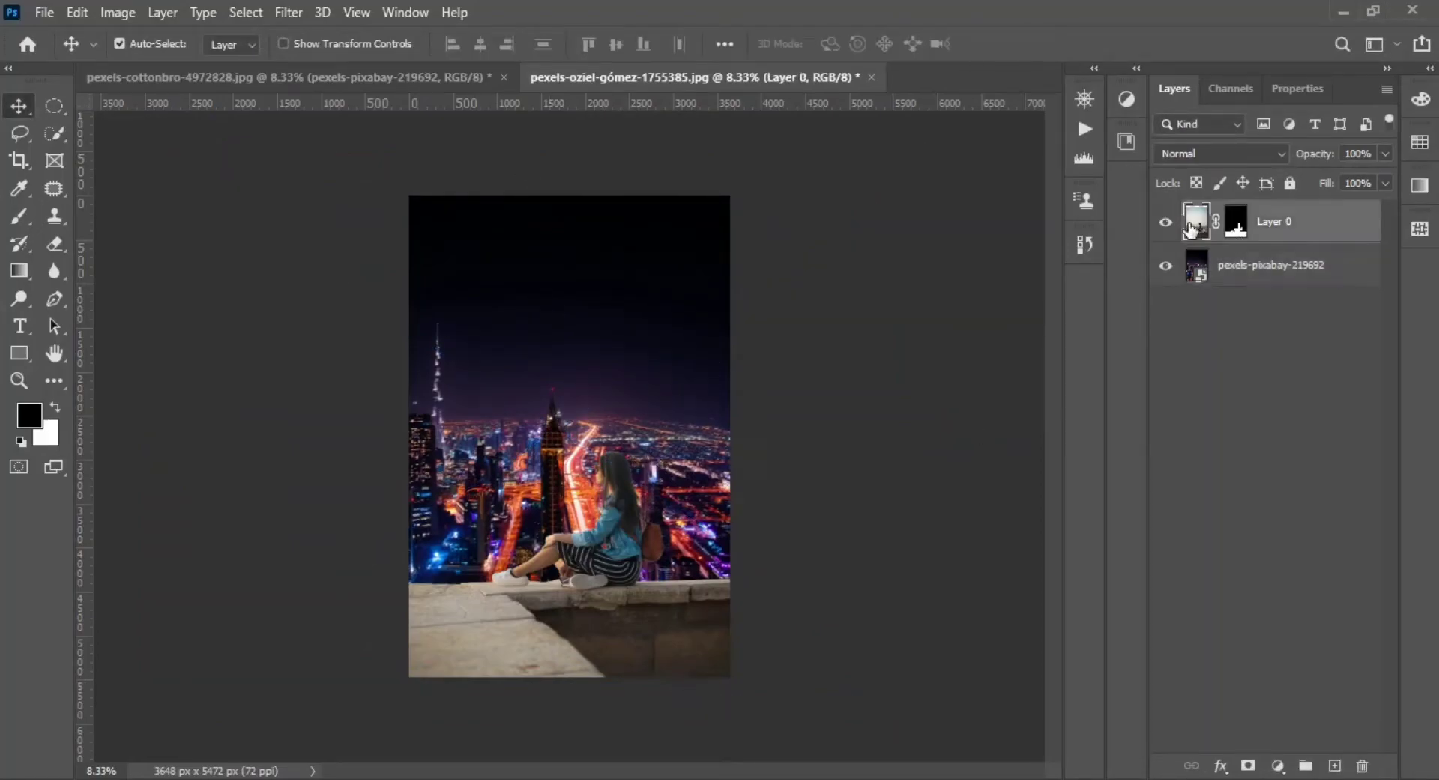
pyautogui.click(1278, 766)
pyautogui.click(1287, 497)
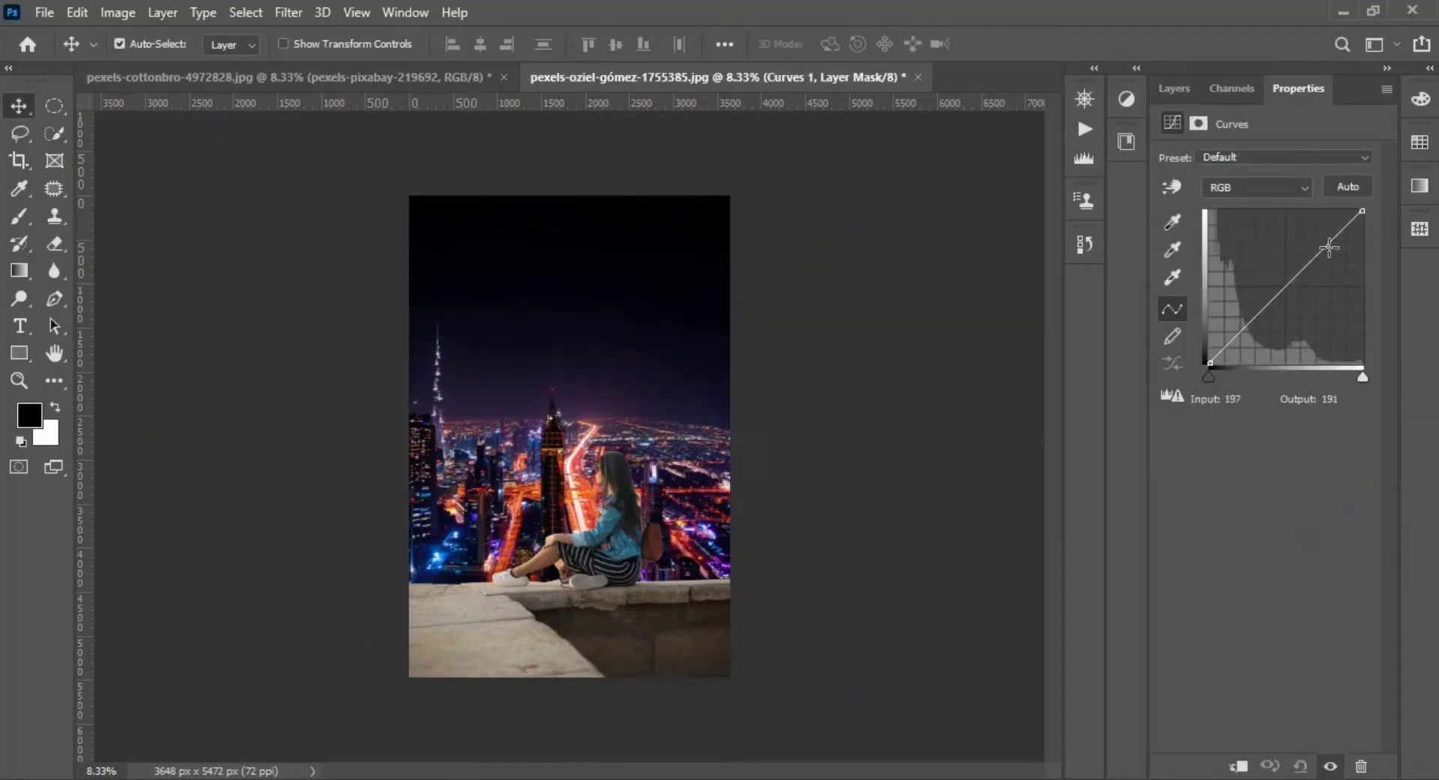
pyautogui.moveTo(1329, 248); pyautogui.dragTo(1341, 251)
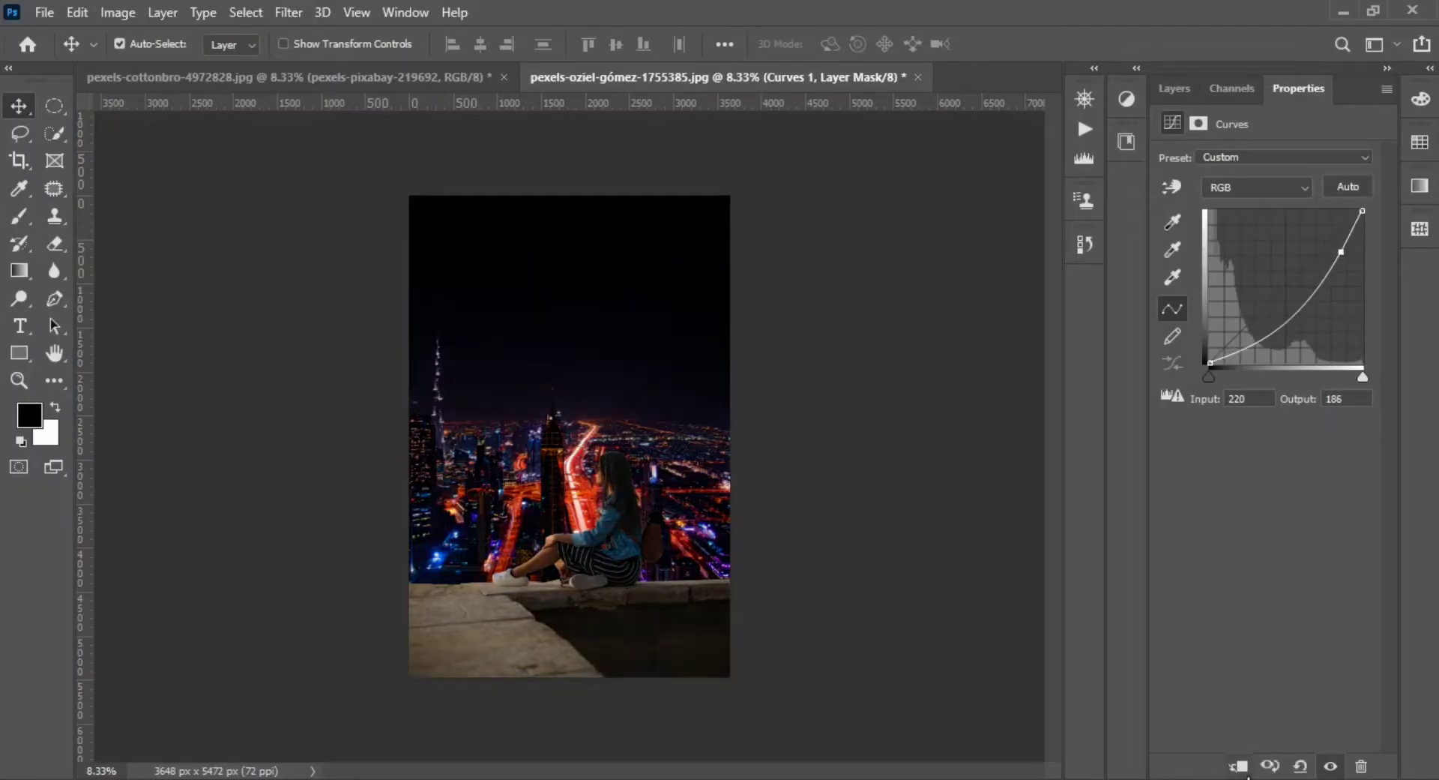
pyautogui.click(1247, 769)
pyautogui.click(1240, 761)
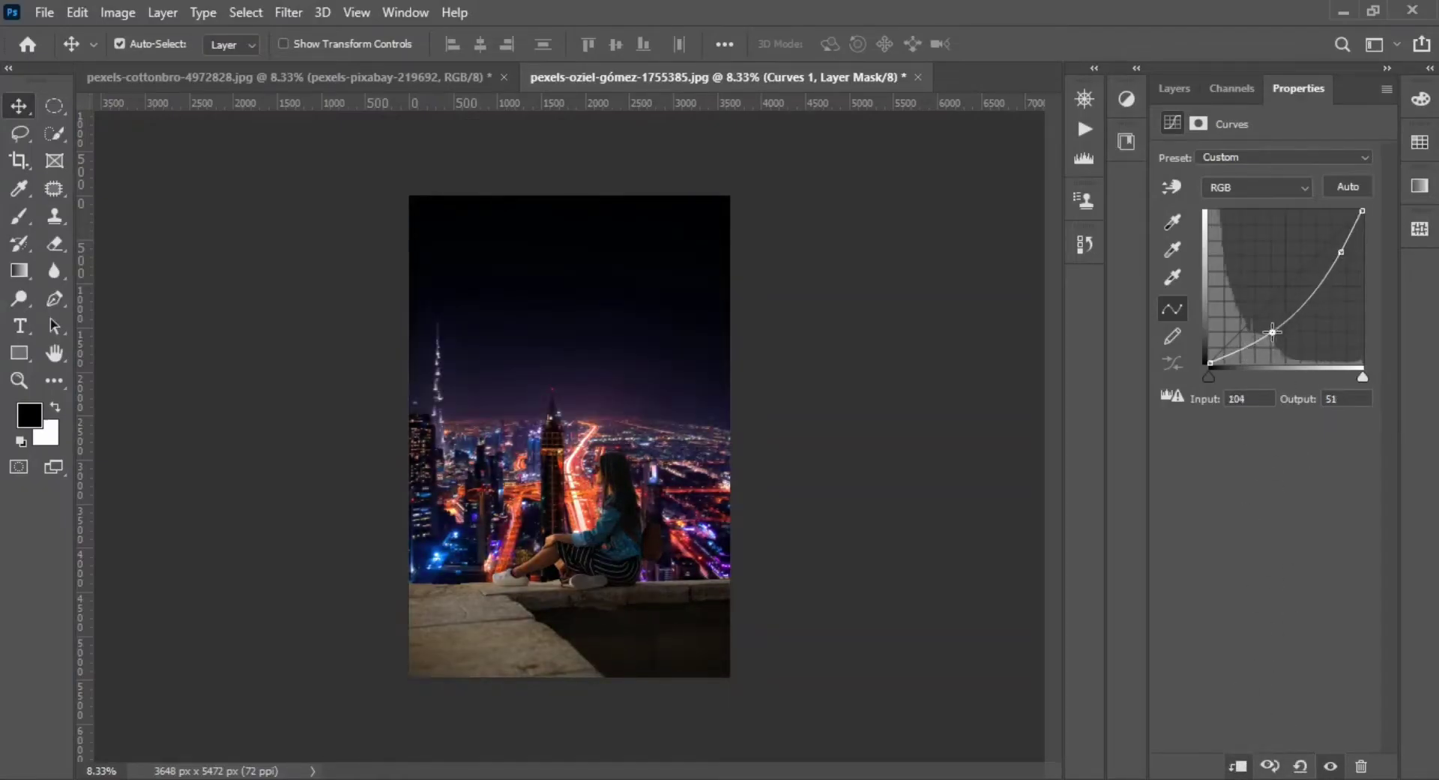
pyautogui.moveTo(1276, 330); pyautogui.dragTo(1282, 335)
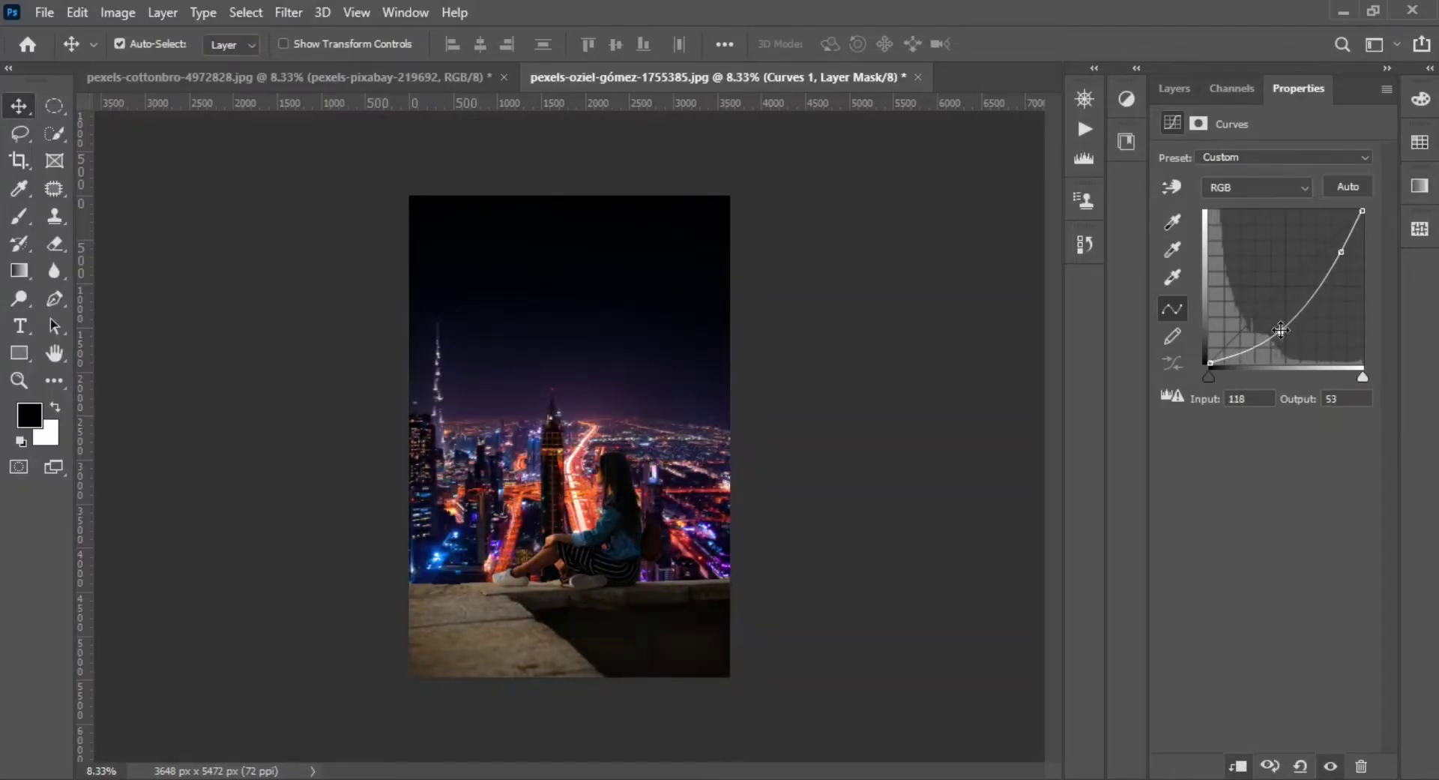
pyautogui.click(1173, 87)
# Add a Color Balance adjustment with Cyan-Red -39 and Yellow-Blue +65
pyautogui.click(1274, 767)
pyautogui.click(1278, 514)
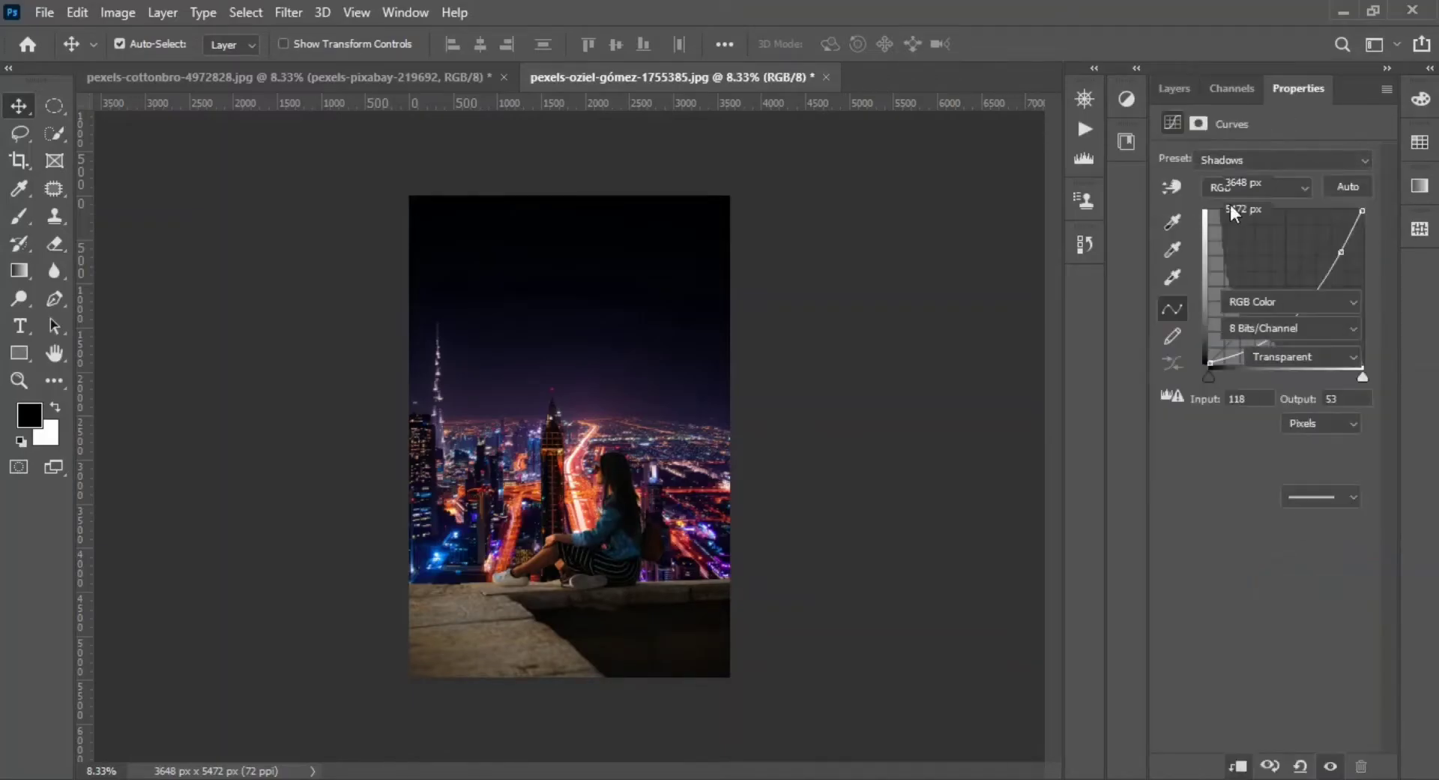
pyautogui.click(1230, 201)
pyautogui.moveTo(1222, 214); pyautogui.dragTo(1207, 200)
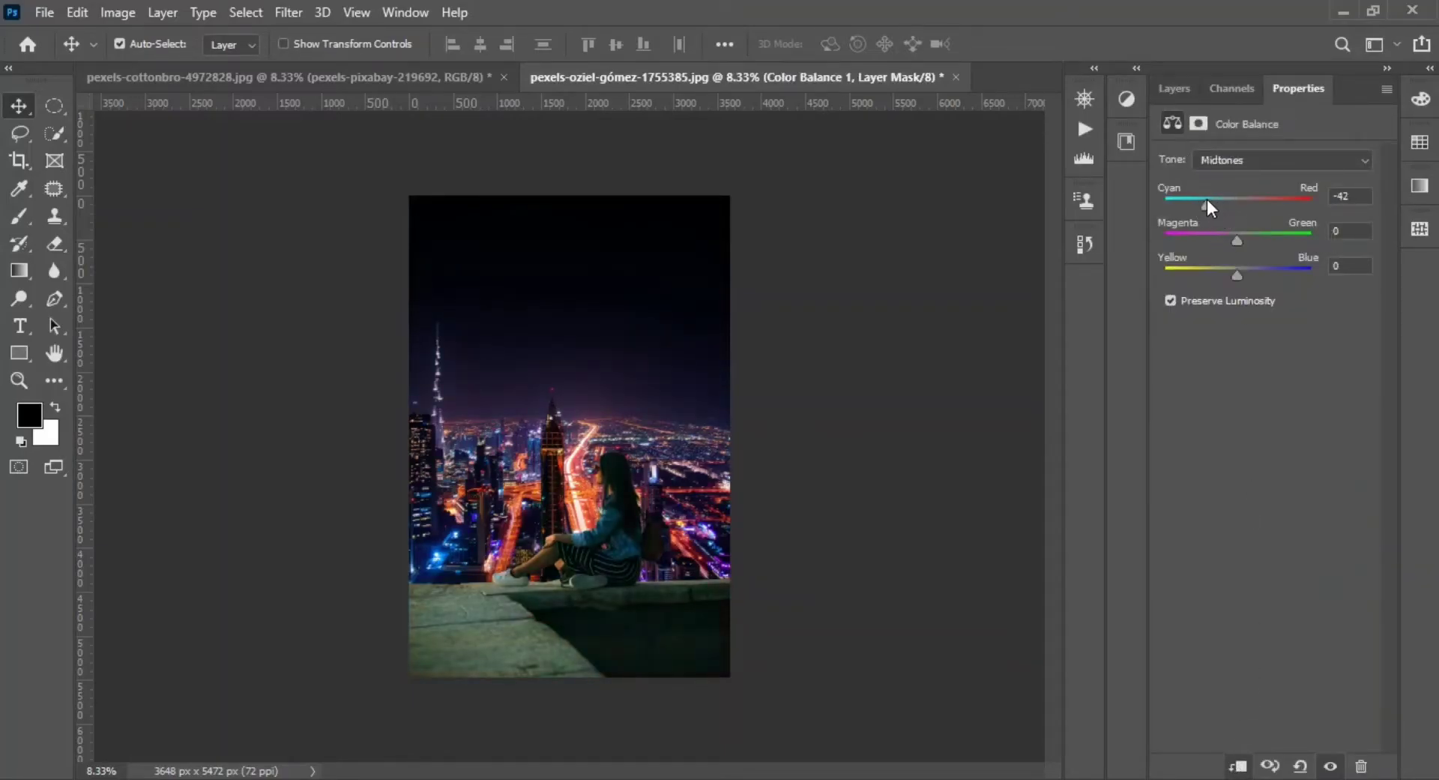
pyautogui.moveTo(1235, 274); pyautogui.dragTo(1272, 271)
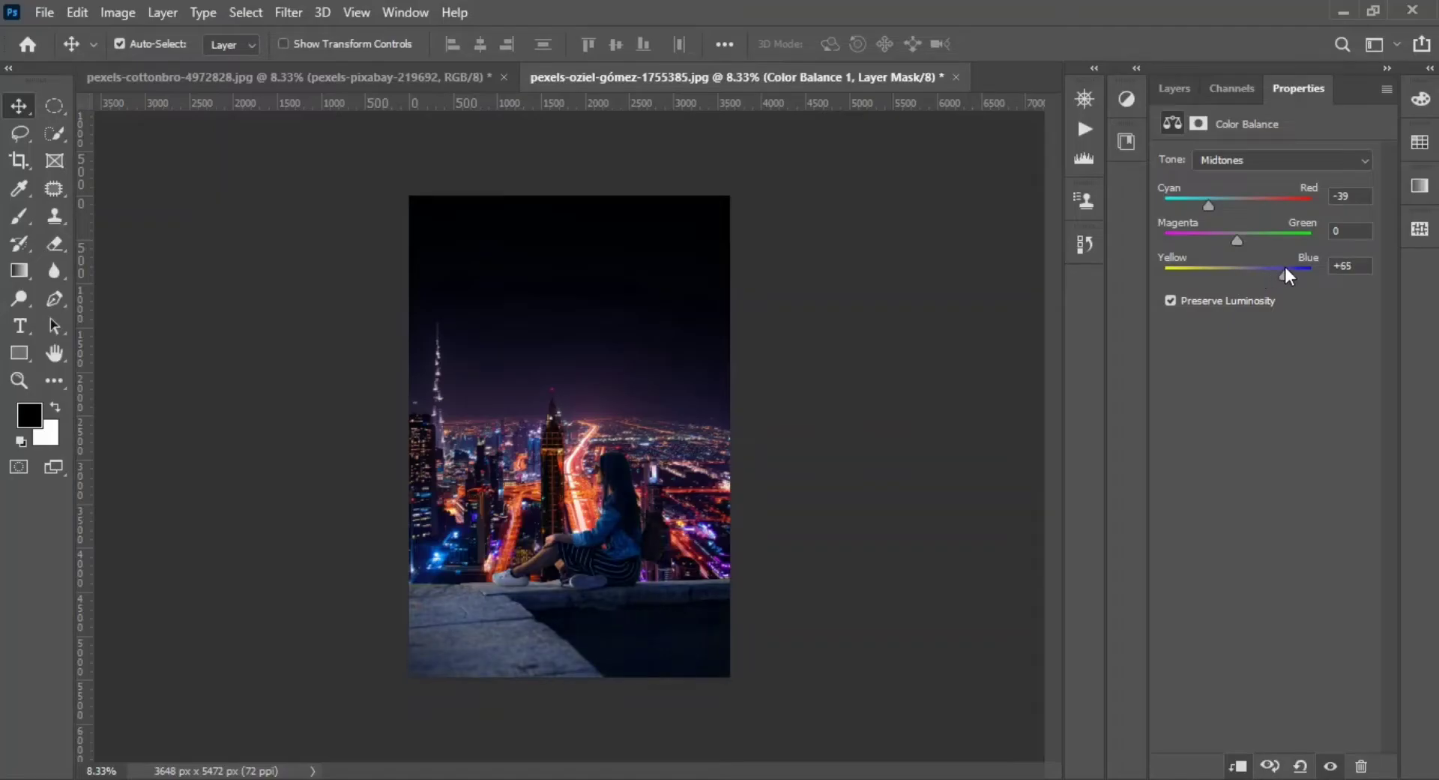
# Unlock the starry Milky Way photo and drag it into the composite as Layer 1
pyautogui.click(1173, 88)
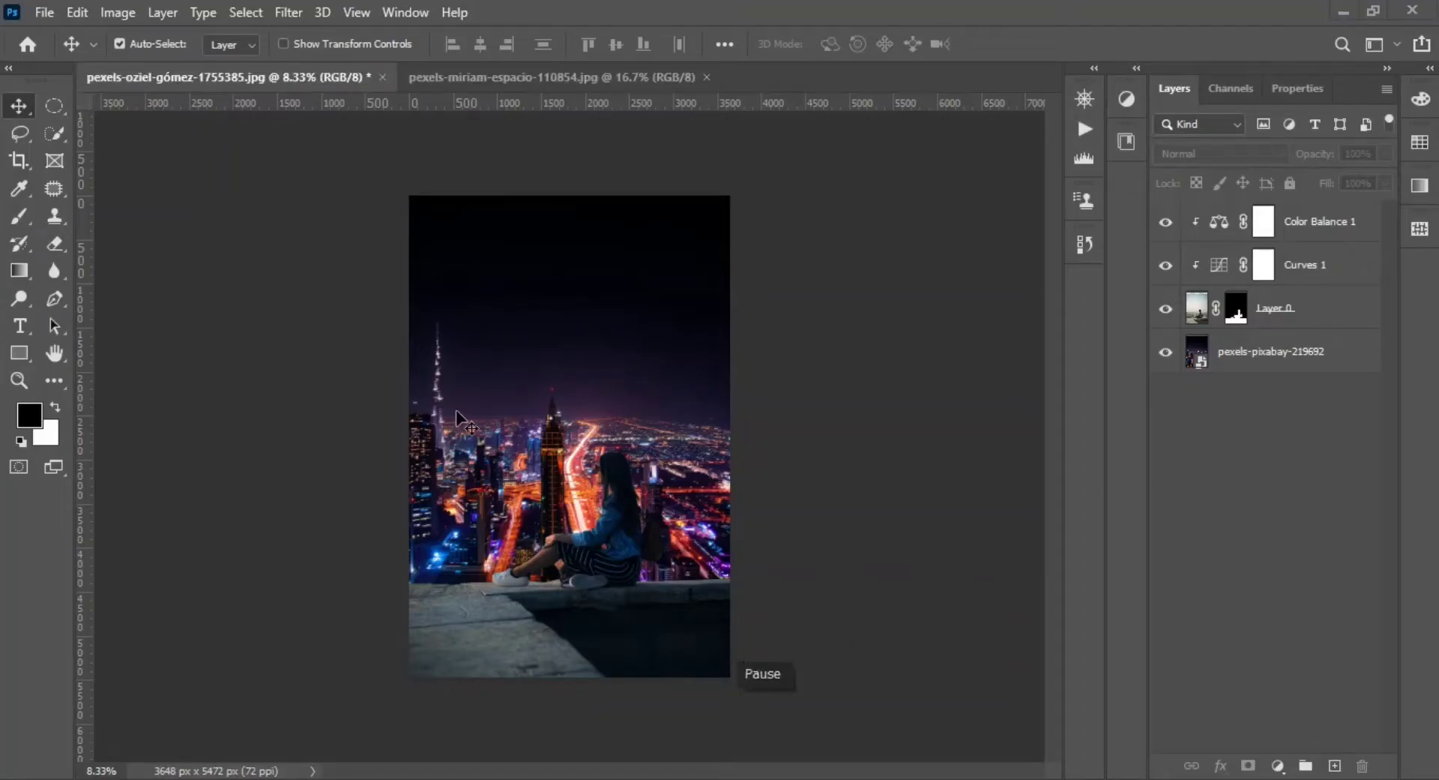
pyautogui.click(497, 78)
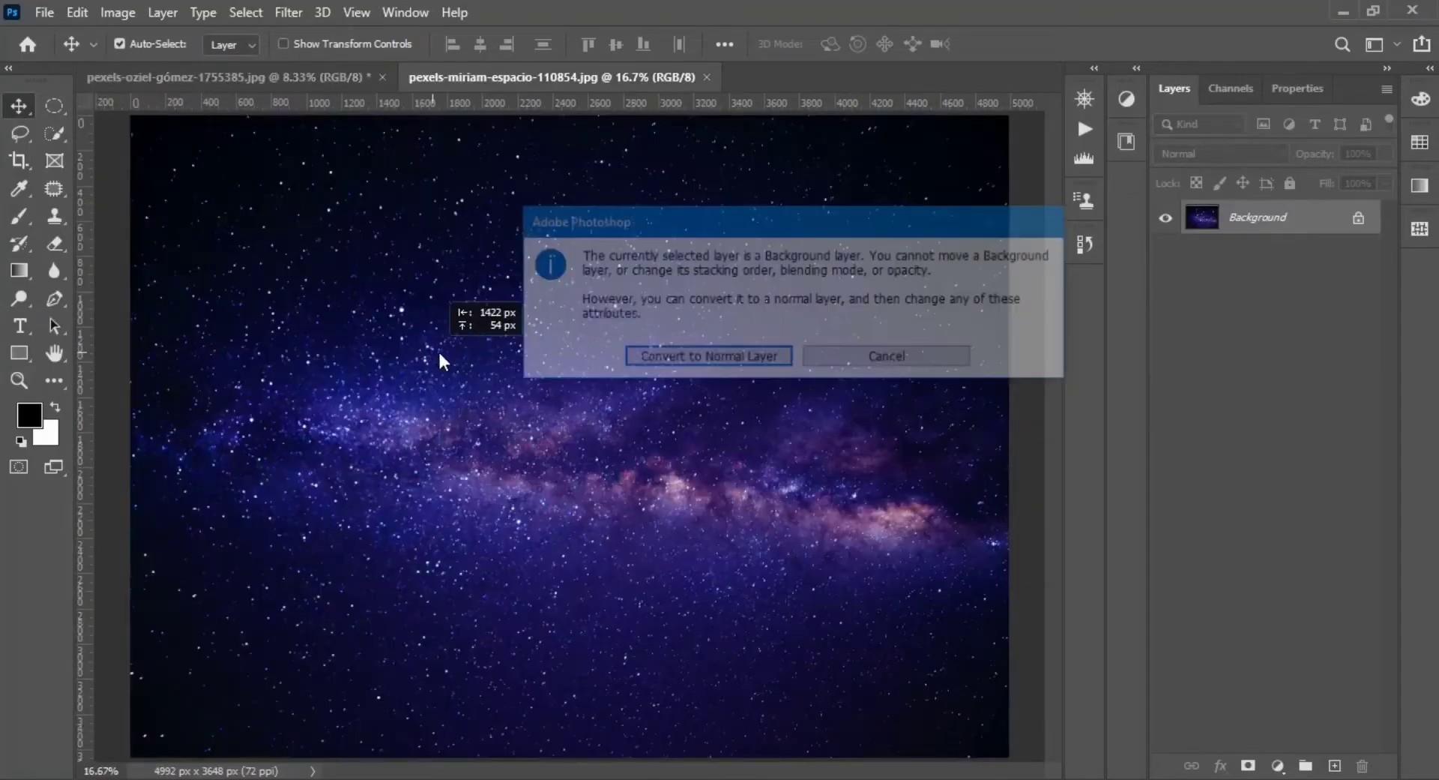
pyautogui.press('Return')
pyautogui.moveTo(441, 360)
pyautogui.mouseDown()
pyautogui.moveTo(344, 107)
pyautogui.moveTo(601, 359)
pyautogui.mouseUp()
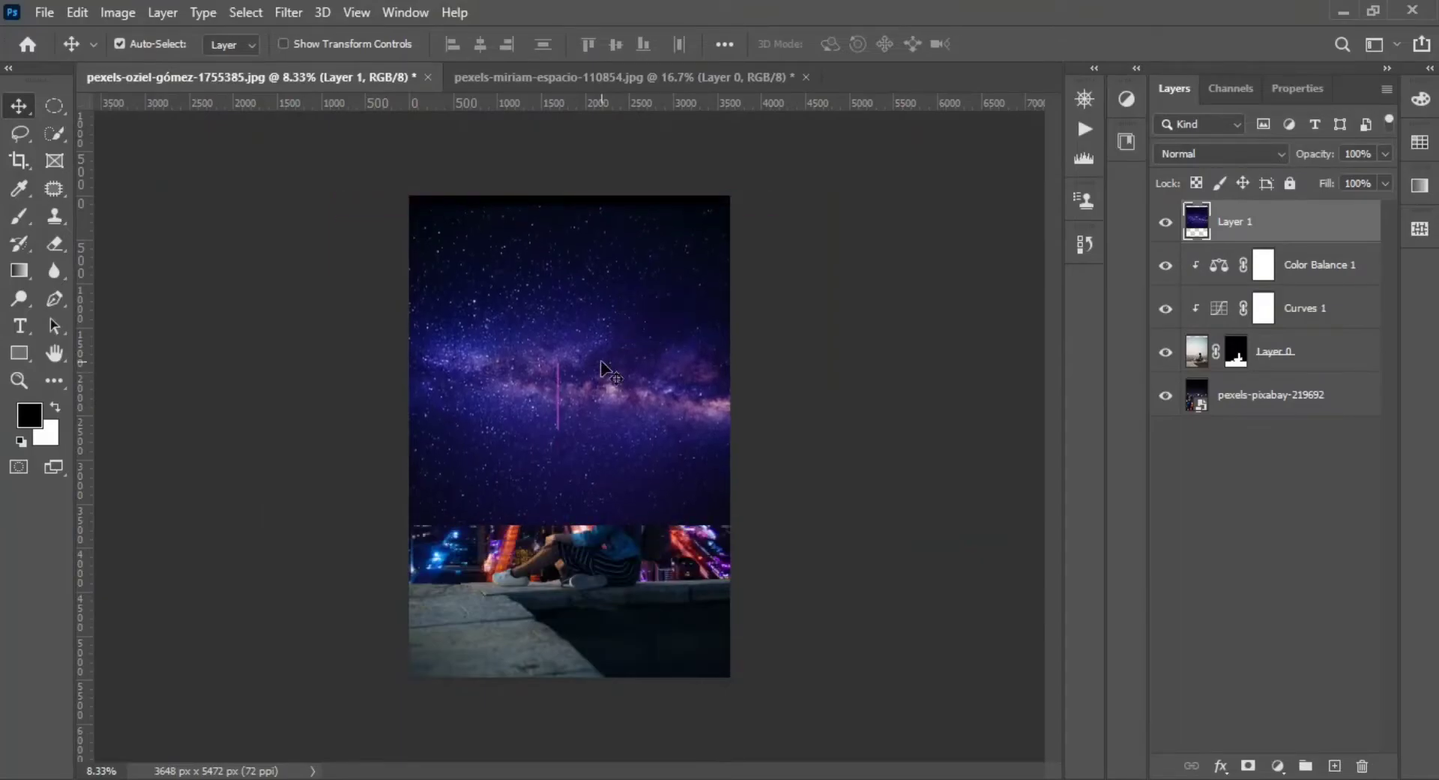
# Stretch the star layer to cover the whole canvas, then hide Layer 1
pyautogui.hotkey('ctrl', 't')
pyautogui.moveTo(558, 524); pyautogui.dragTo(568, 597)
pyautogui.moveTo(627, 400); pyautogui.dragTo(627, 475)
pyautogui.moveTo(776, 439); pyautogui.dragTo(804, 441)
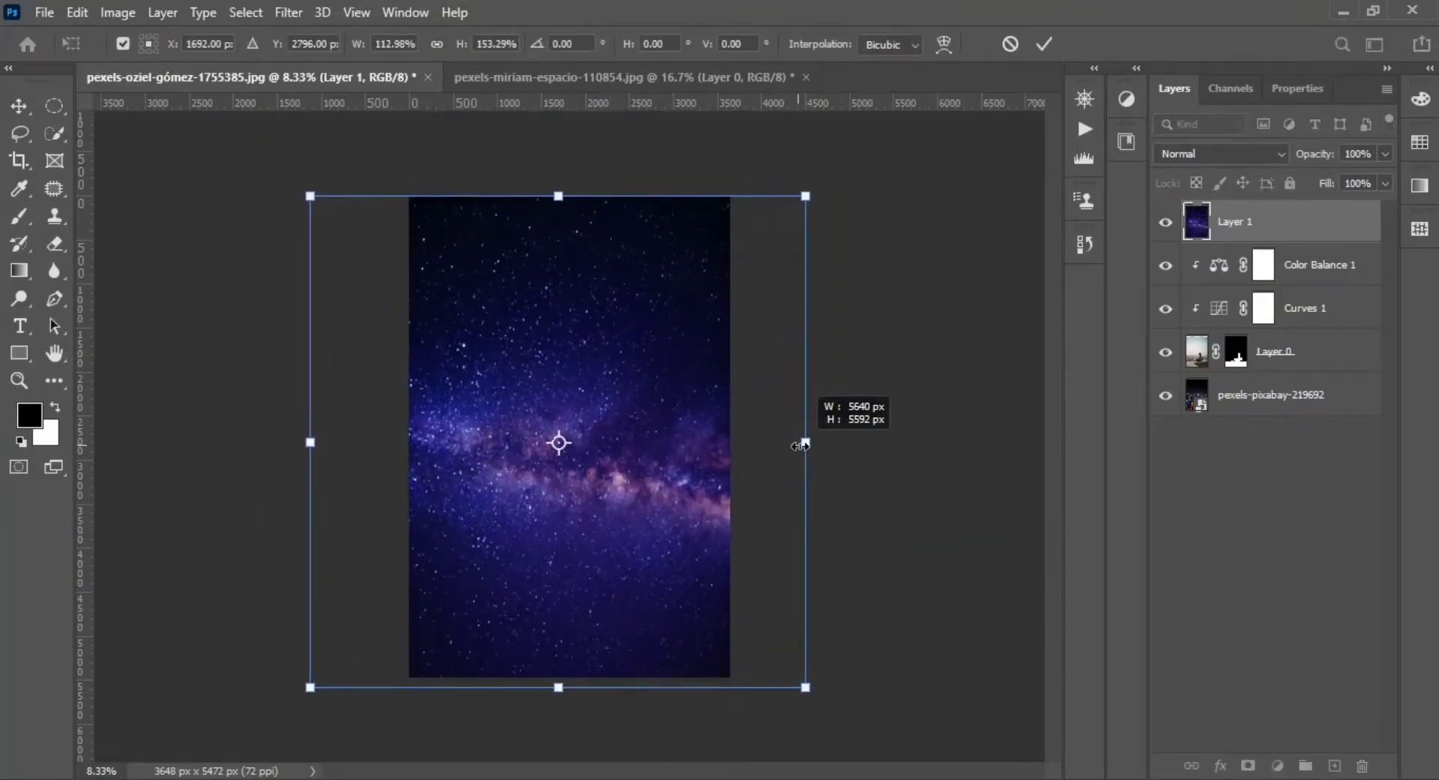
pyautogui.press('Return')
pyautogui.click(1166, 222)
pyautogui.press('z')
pyautogui.click(453, 389)
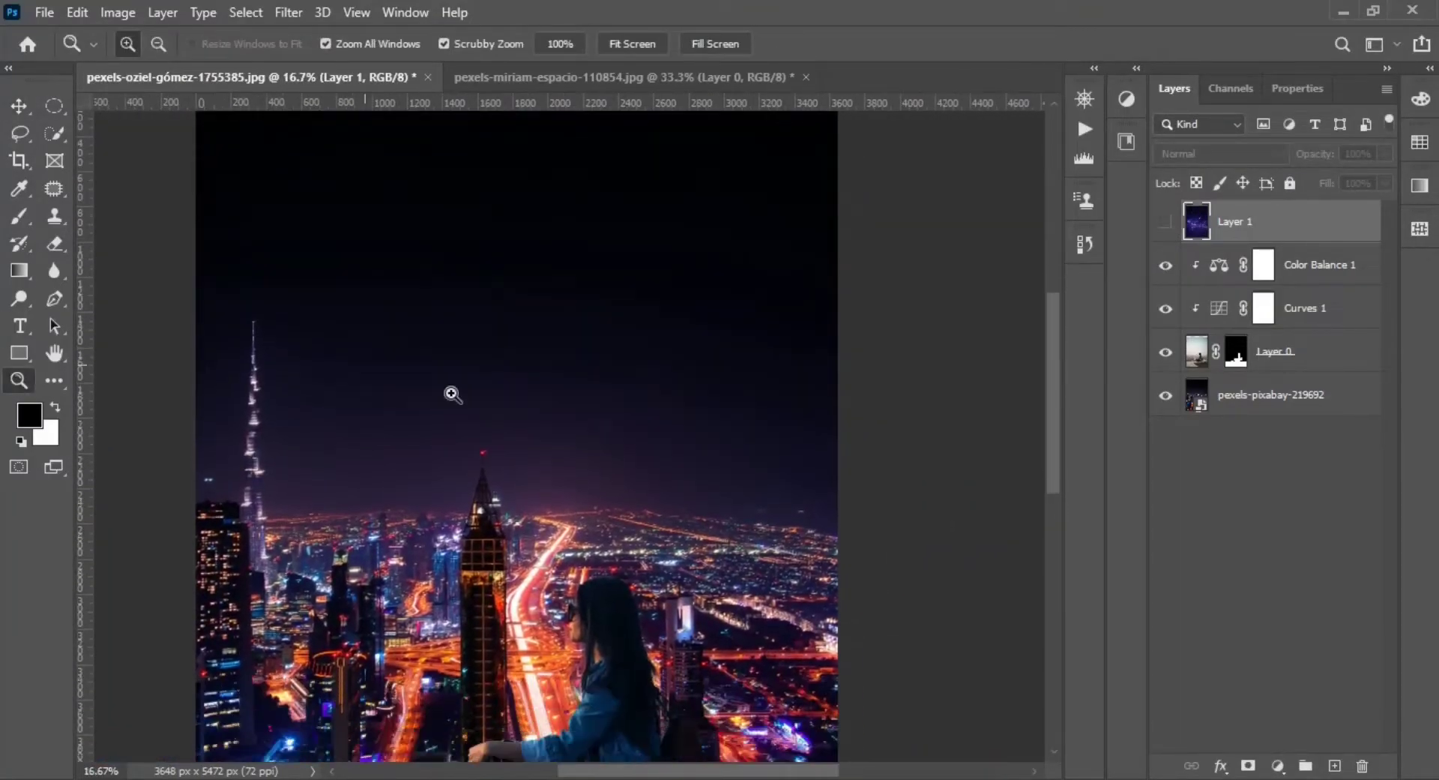
# Select the dark sky above the skyline and mask the visible Layer 1 stars to it
pyautogui.press('w')
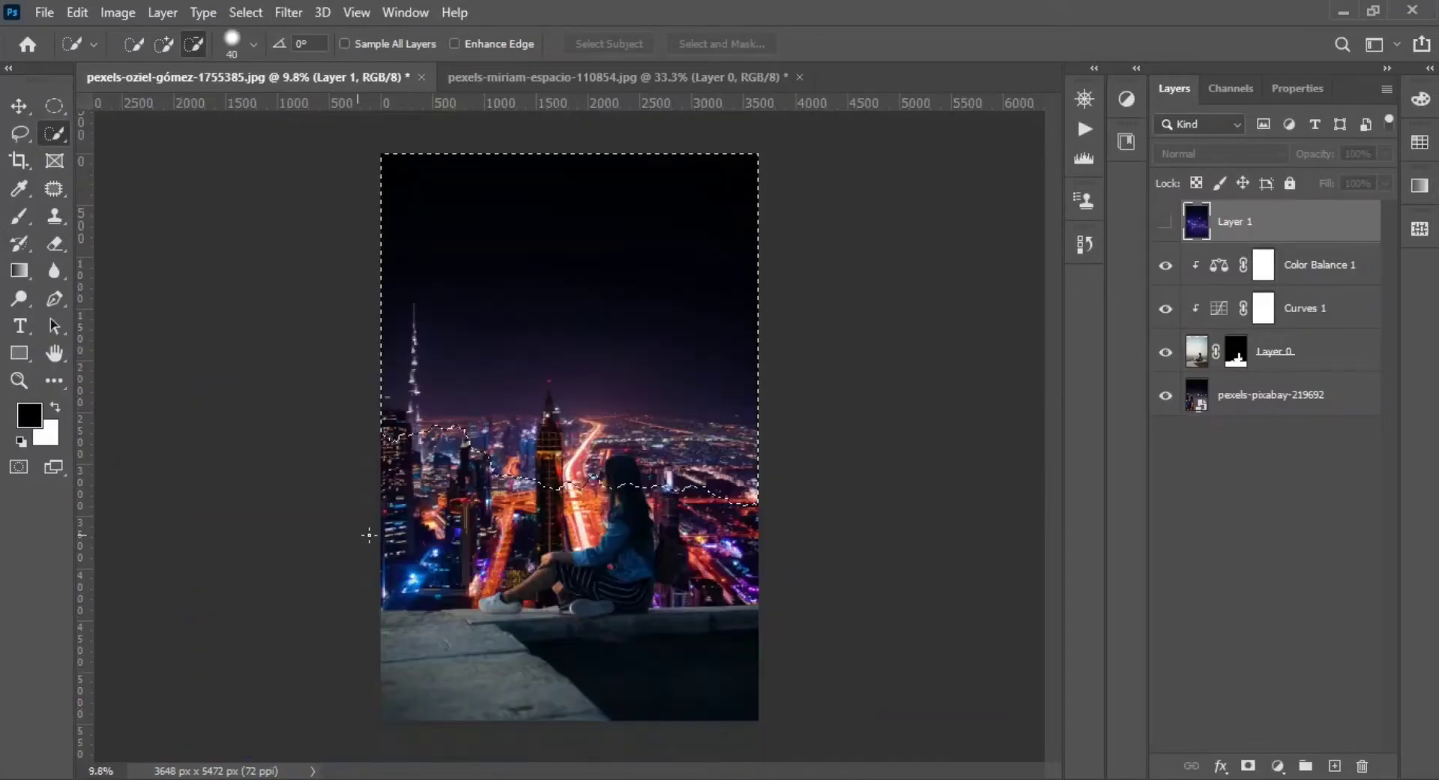
pyautogui.scroll(-3, 369, 392)
pyautogui.moveTo(551, 405); pyautogui.dragTo(580, 386)
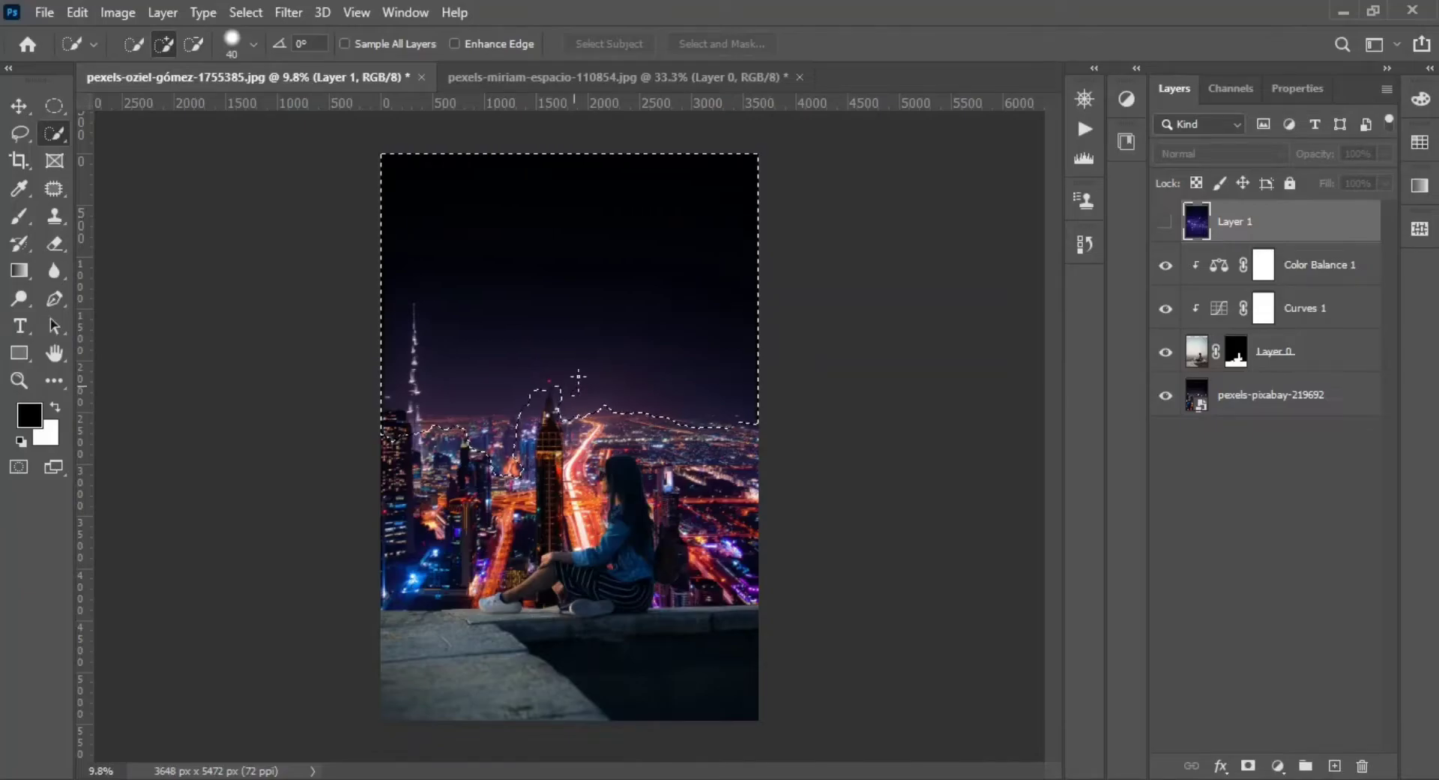
pyautogui.moveTo(578, 381); pyautogui.dragTo(549, 383)
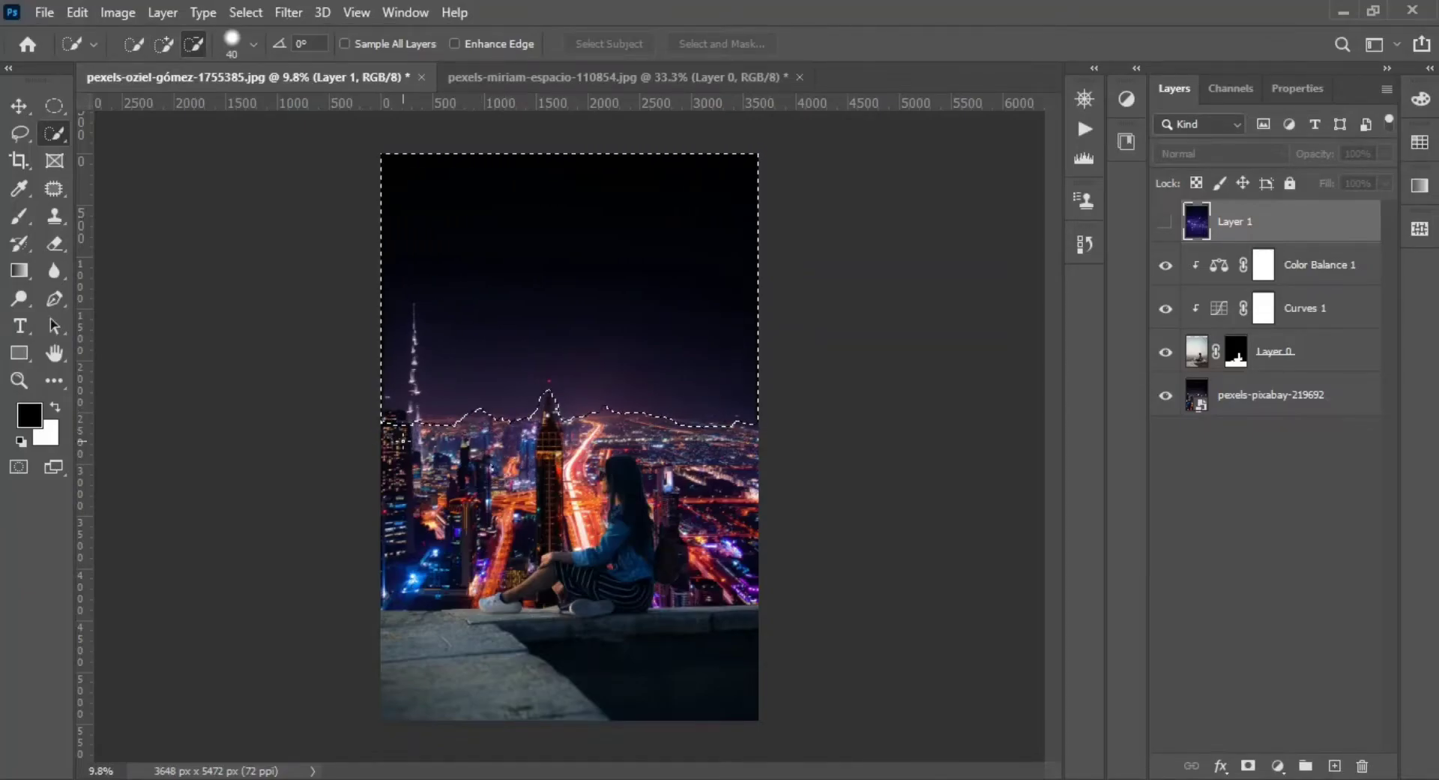
pyautogui.click(1166, 222)
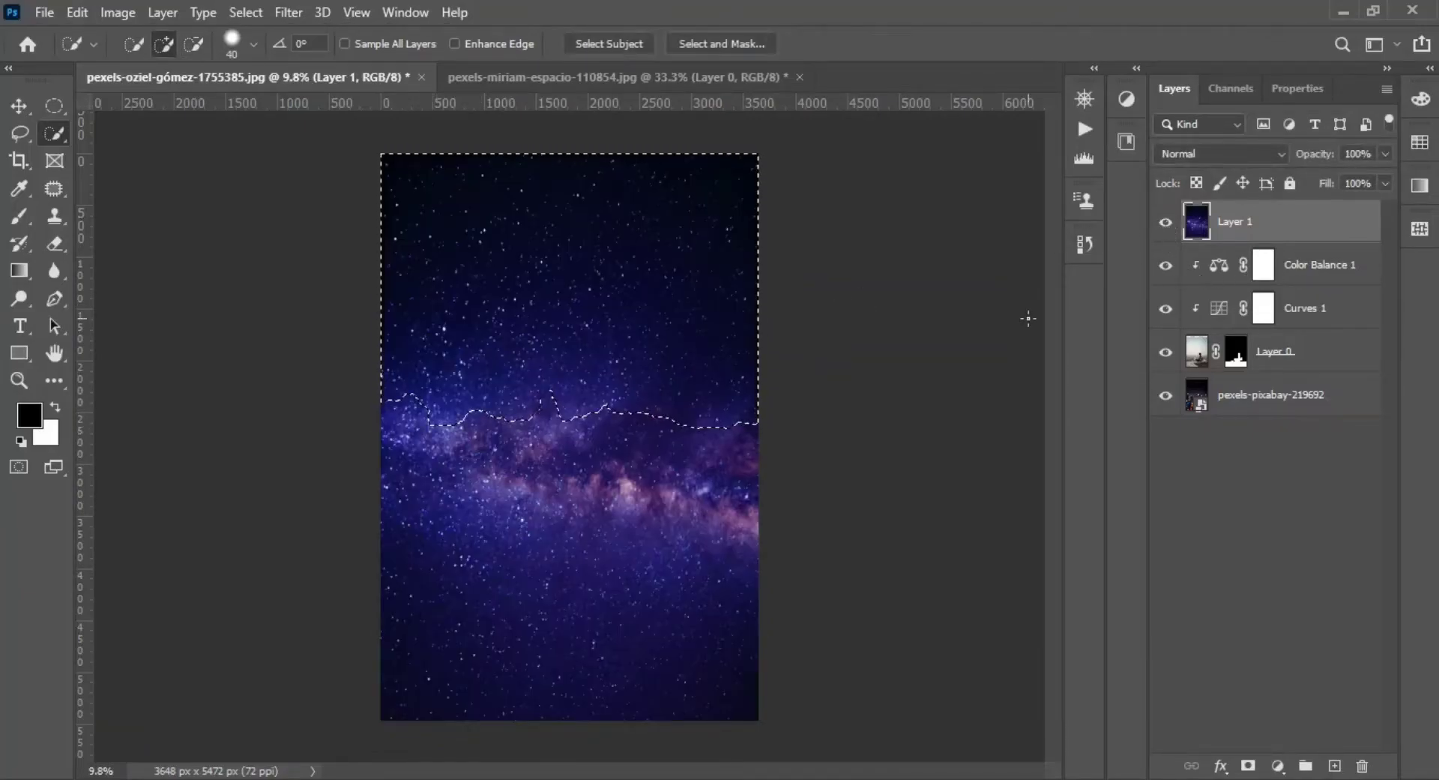
pyautogui.click(1248, 765)
# Set the star layer's blend mode to Lighter Color at 42% opacity
pyautogui.click(1218, 154)
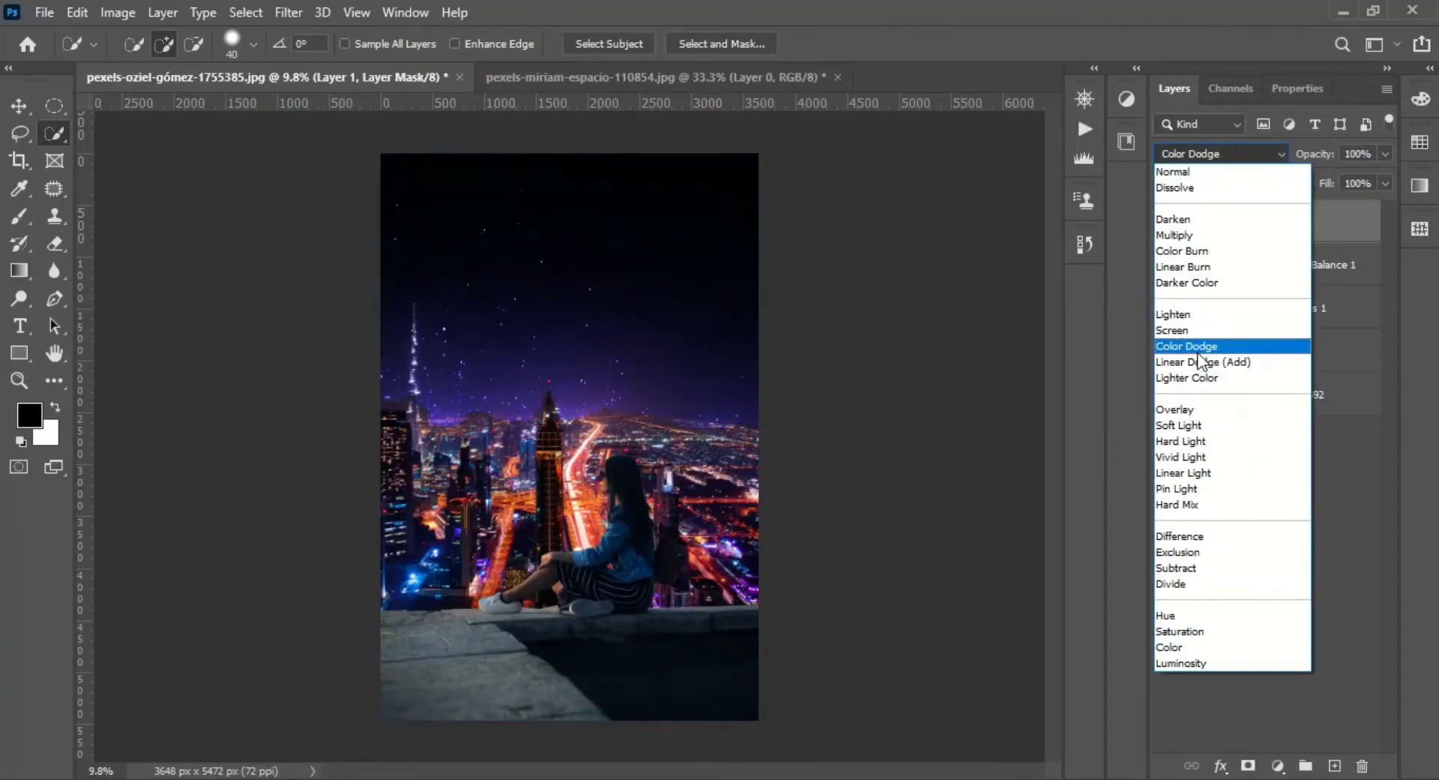
pyautogui.click(1202, 362)
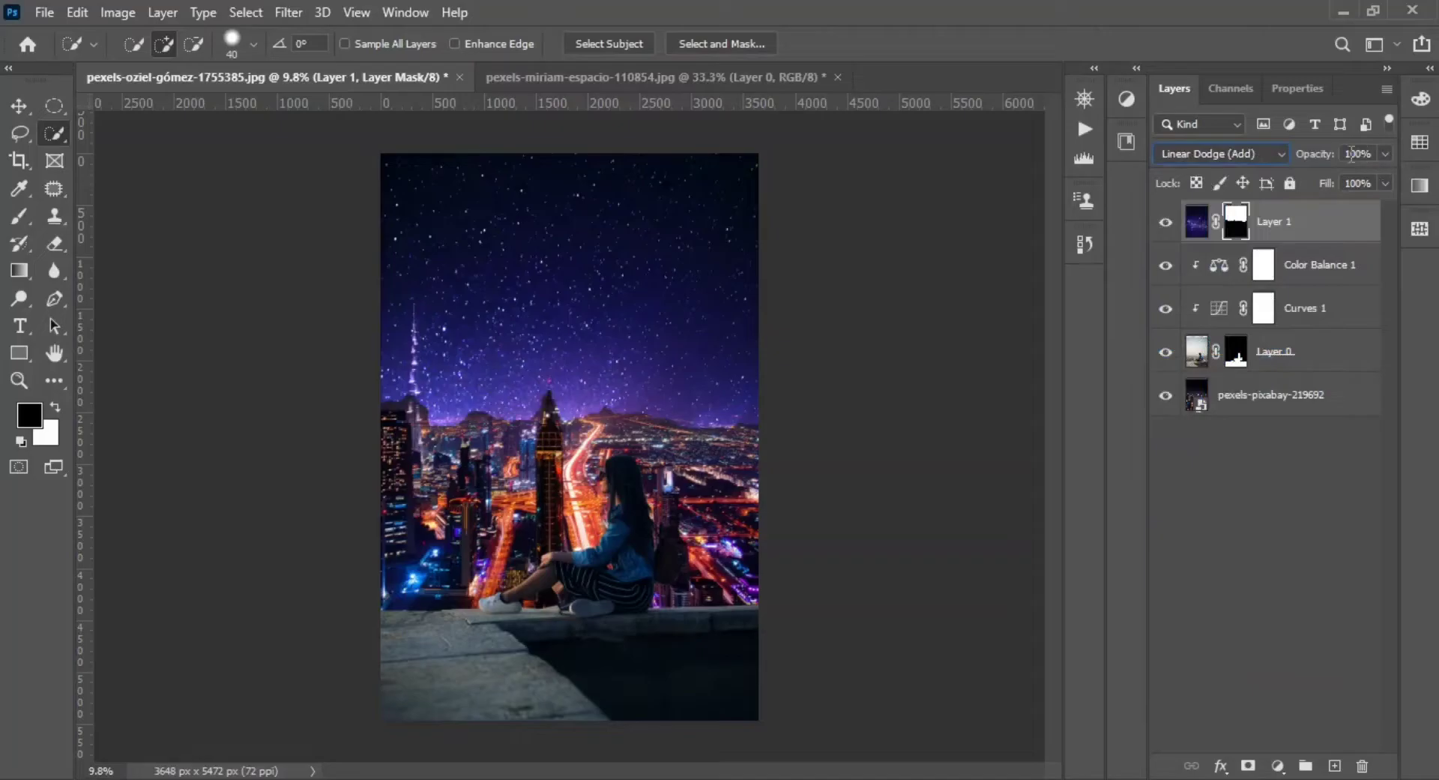
pyautogui.click(1218, 153)
pyautogui.click(1202, 375)
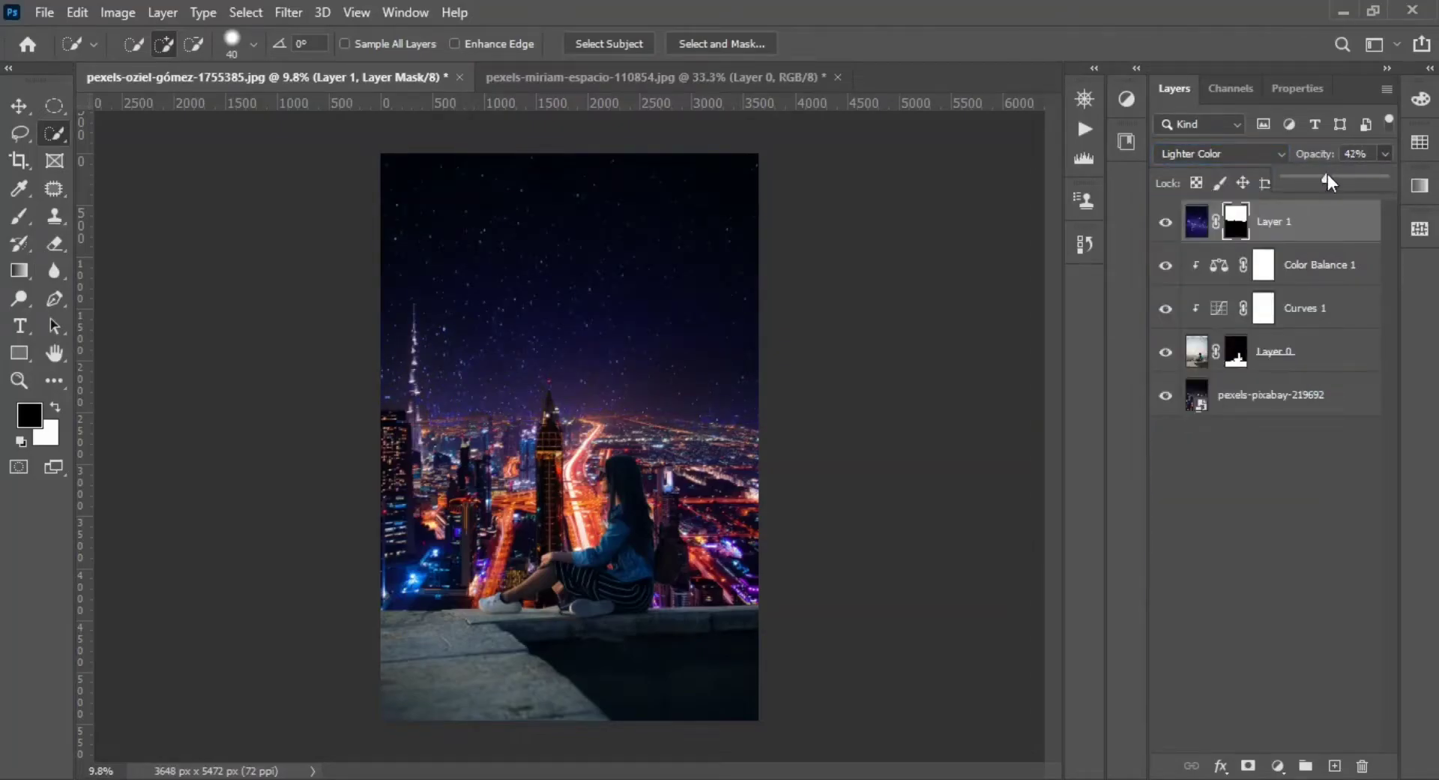
pyautogui.keyDown('ctrl'); pyautogui.click(1172, 225); pyautogui.keyUp('ctrl')
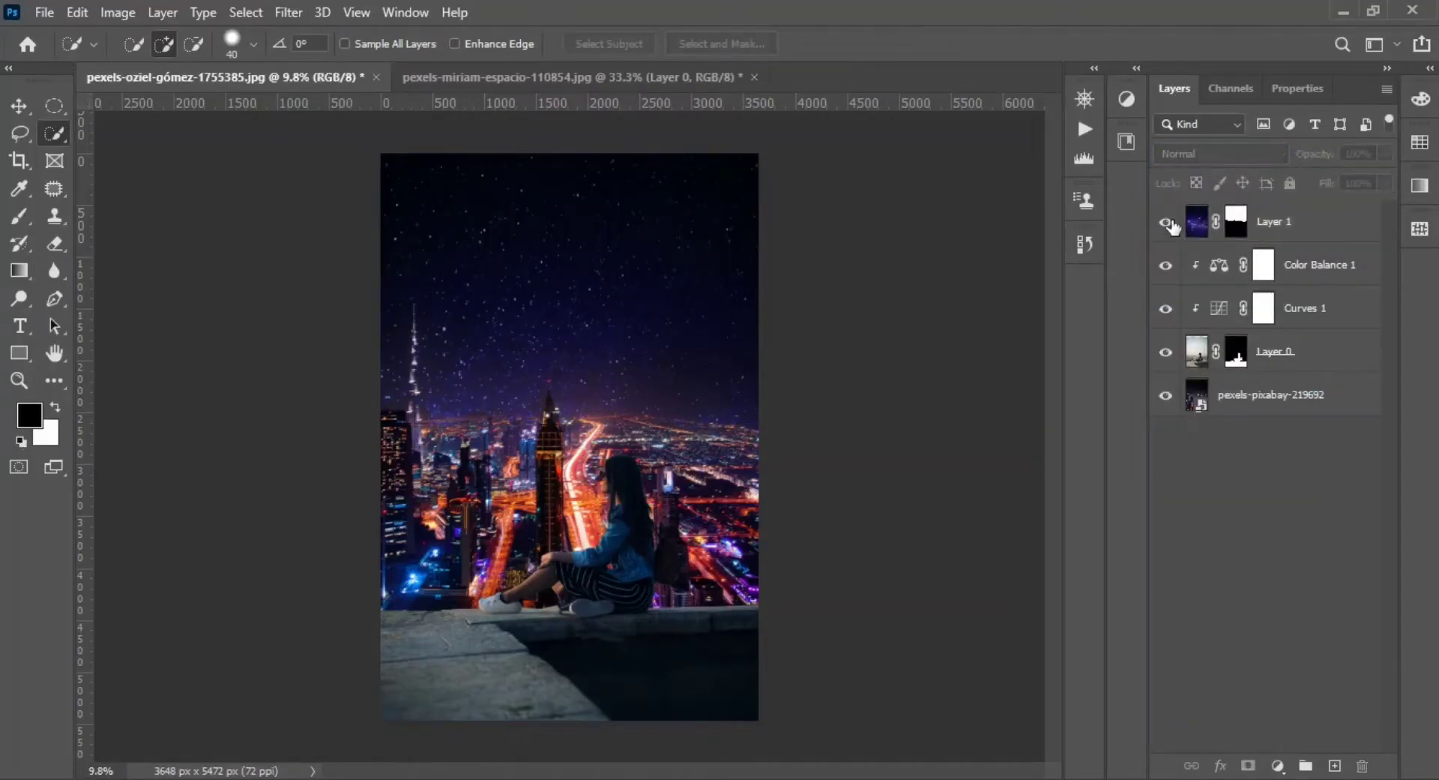
# Add a Curves 2 adjustment above the city layer that darkens the city
pyautogui.press('v')
pyautogui.click(1275, 394)
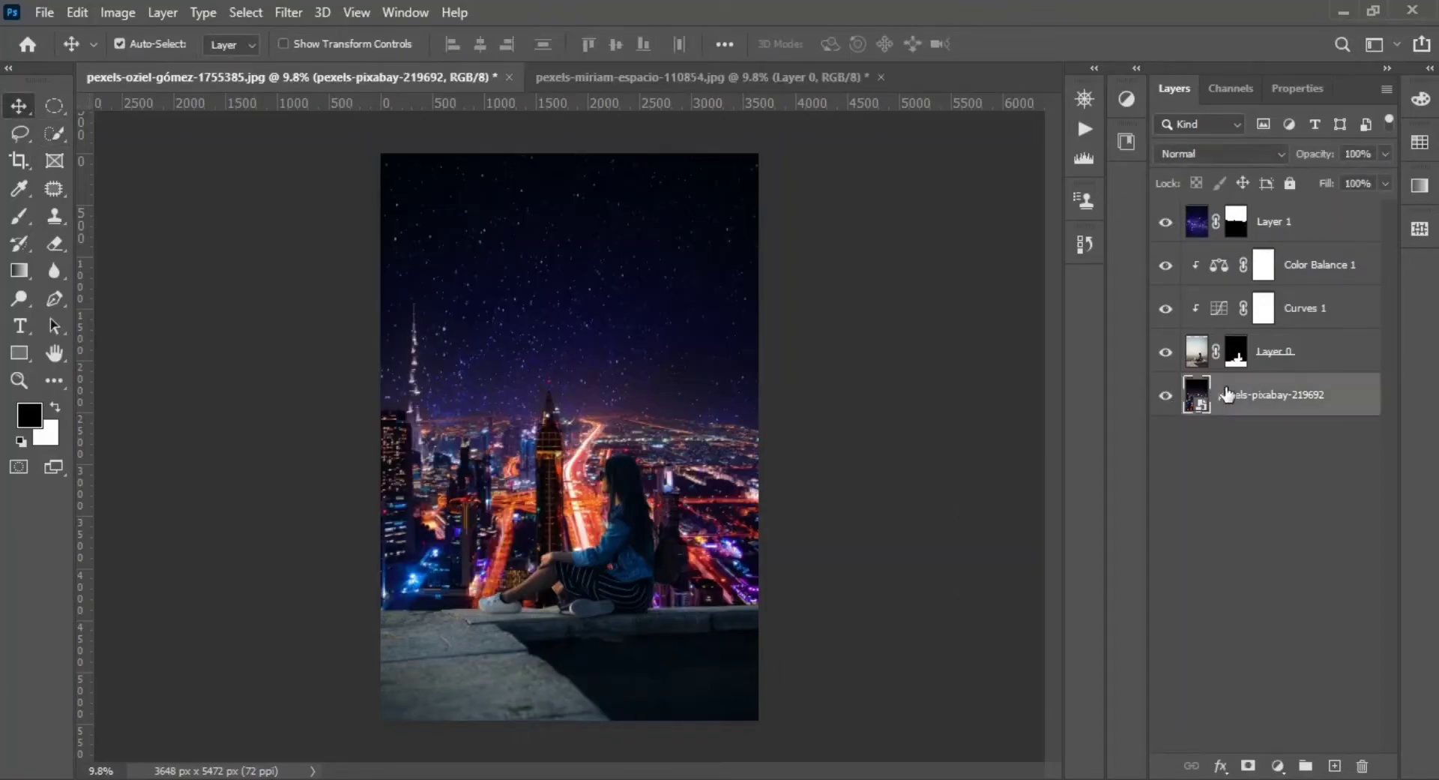
pyautogui.click(1277, 765)
pyautogui.click(1301, 583)
pyautogui.moveTo(1299, 274); pyautogui.dragTo(1298, 287)
pyautogui.click(1174, 88)
pyautogui.click(1242, 526)
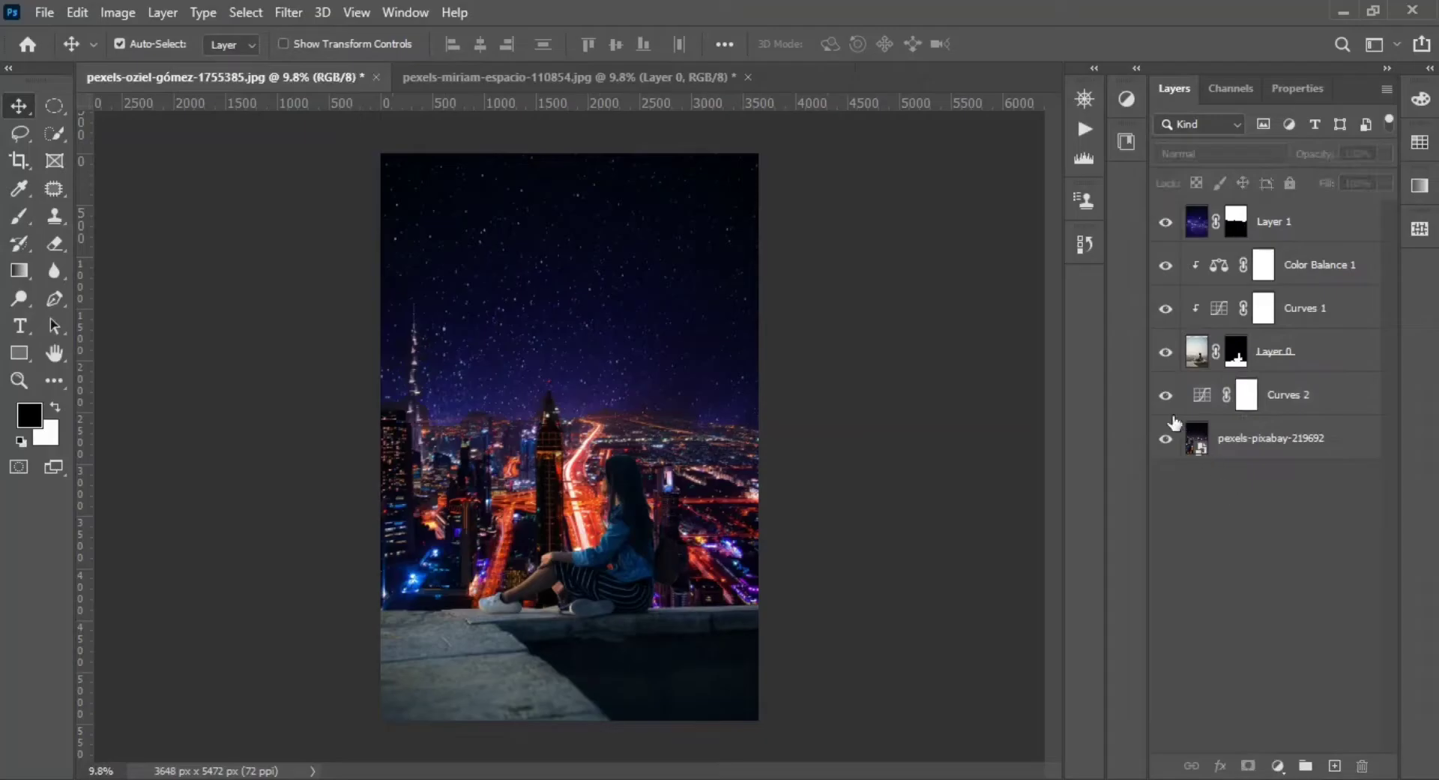
pyautogui.click(1165, 395)
# Set up a 187-pixel white brush to touch up Layer 1's mask
pyautogui.click(1275, 221)
pyautogui.press('b')
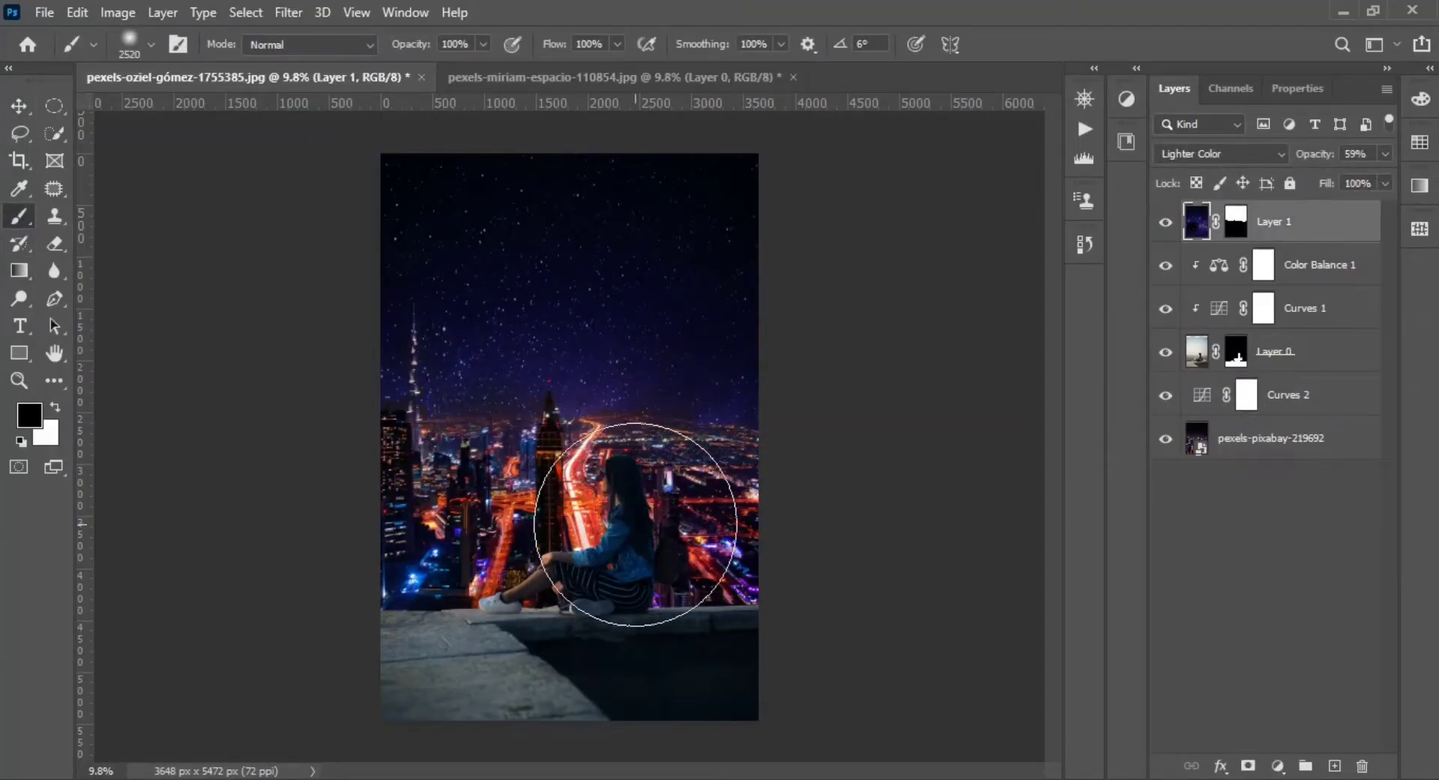
pyautogui.press('x')
pyautogui.hotkey('ctrl', '\\')
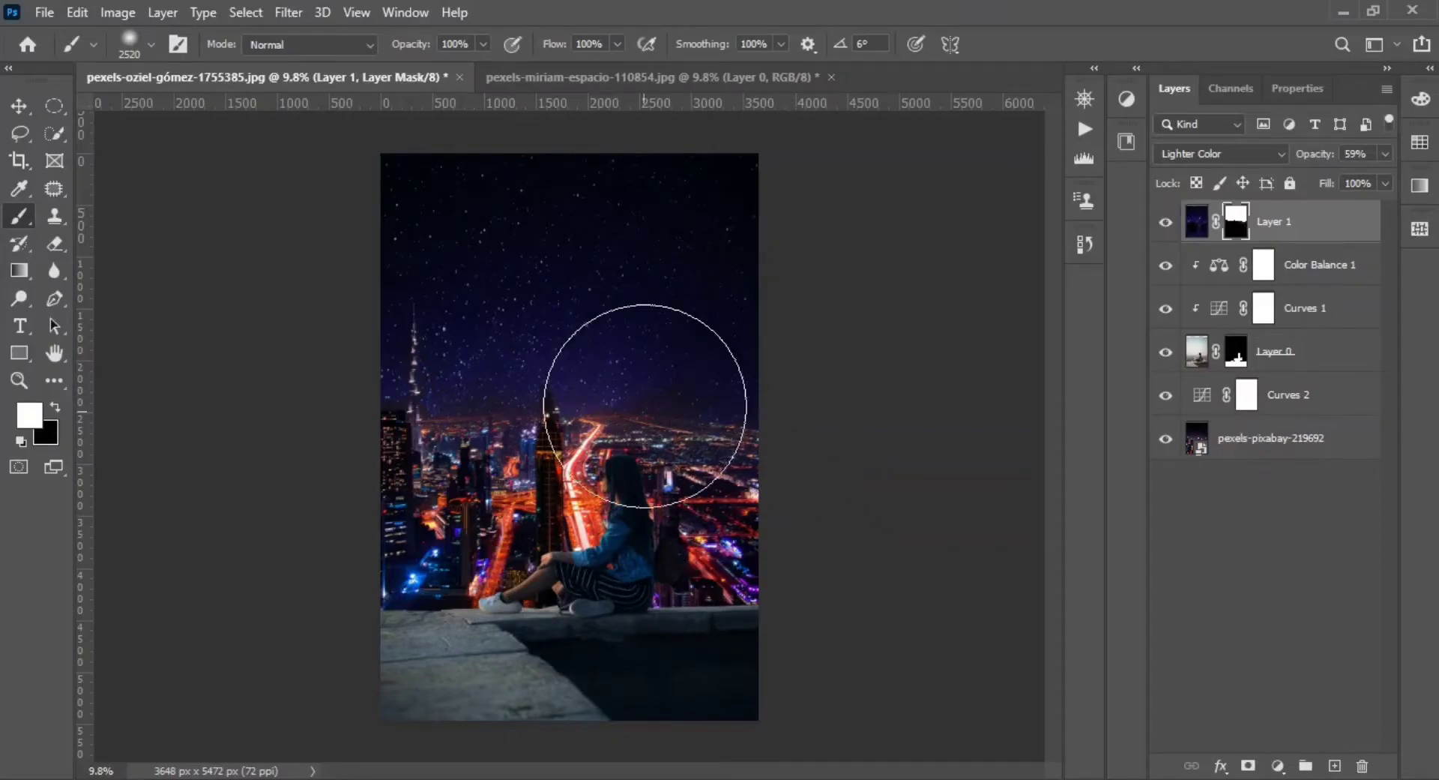
pyautogui.rightClick(663, 299)
pyautogui.moveTo(795, 174); pyautogui.dragTo(720, 173)
pyautogui.press('Return')
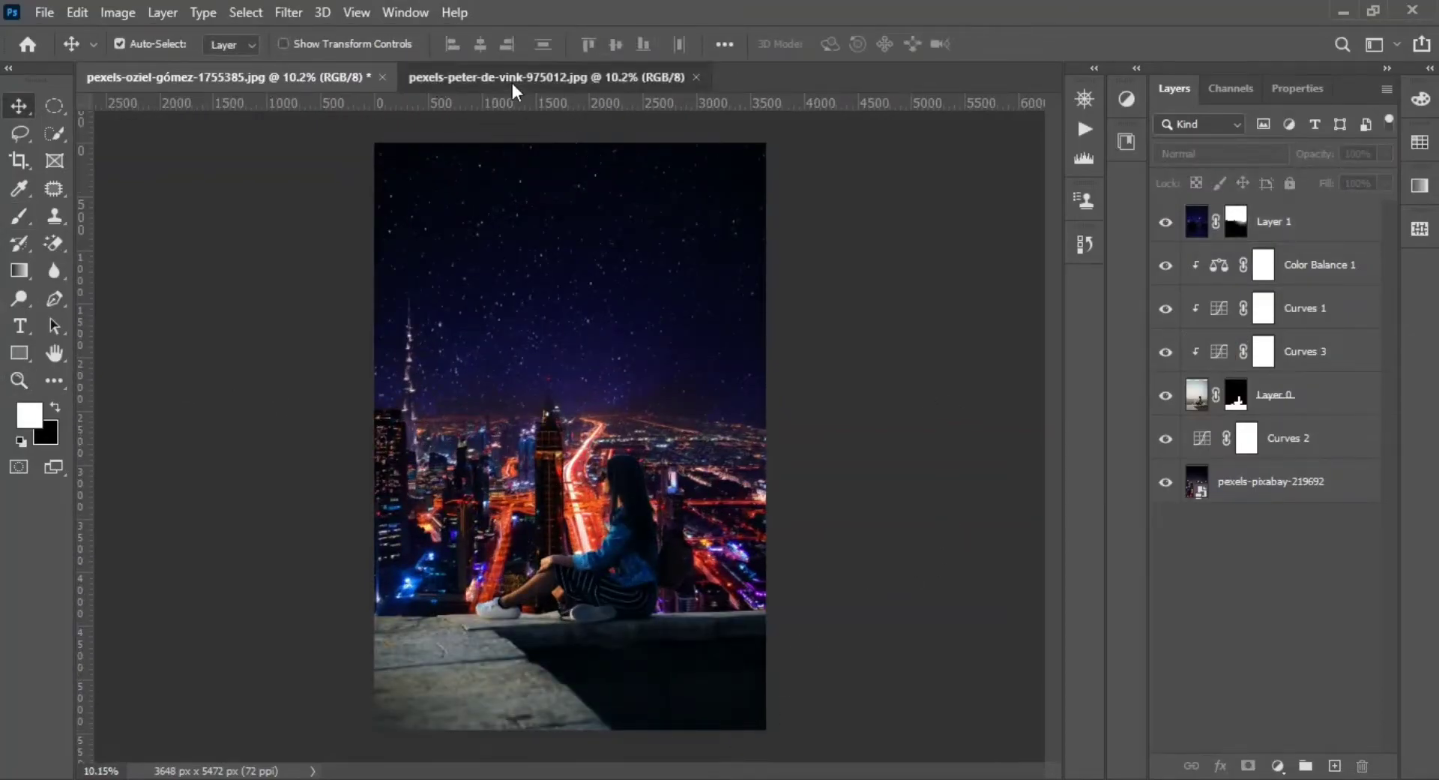
# Unlock the full moon photo and drag it into the city composite as Layer 2
pyautogui.click(441, 77)
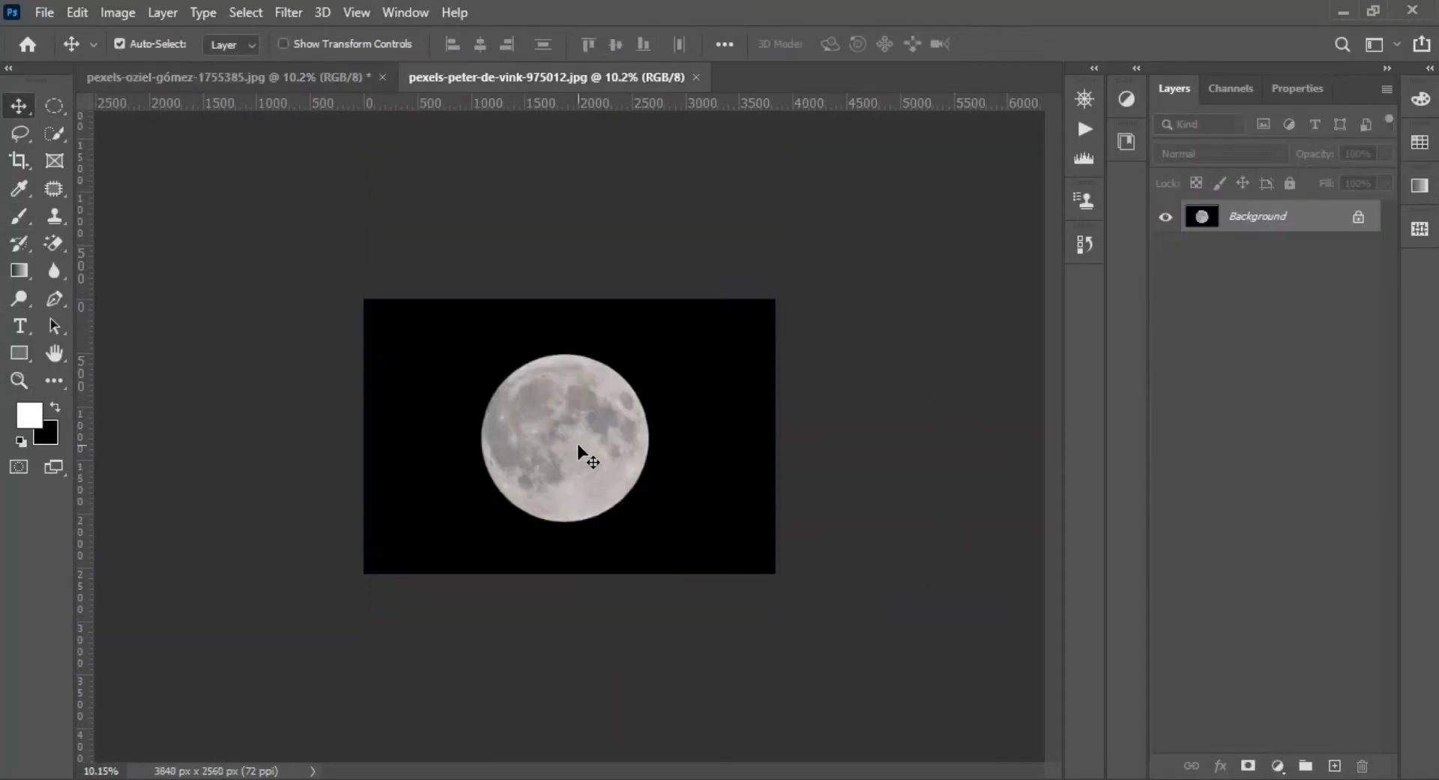
pyautogui.moveTo(577, 443); pyautogui.dragTo(585, 438)
pyautogui.click(728, 361)
pyautogui.moveTo(728, 362)
pyautogui.mouseDown()
pyautogui.moveTo(317, 62)
pyautogui.moveTo(563, 307)
pyautogui.mouseUp()
# Scale the moon to 68.2% and place it in the upper-left sky
pyautogui.hotkey('ctrl', 't')
pyautogui.moveTo(762, 178); pyautogui.dragTo(699, 213)
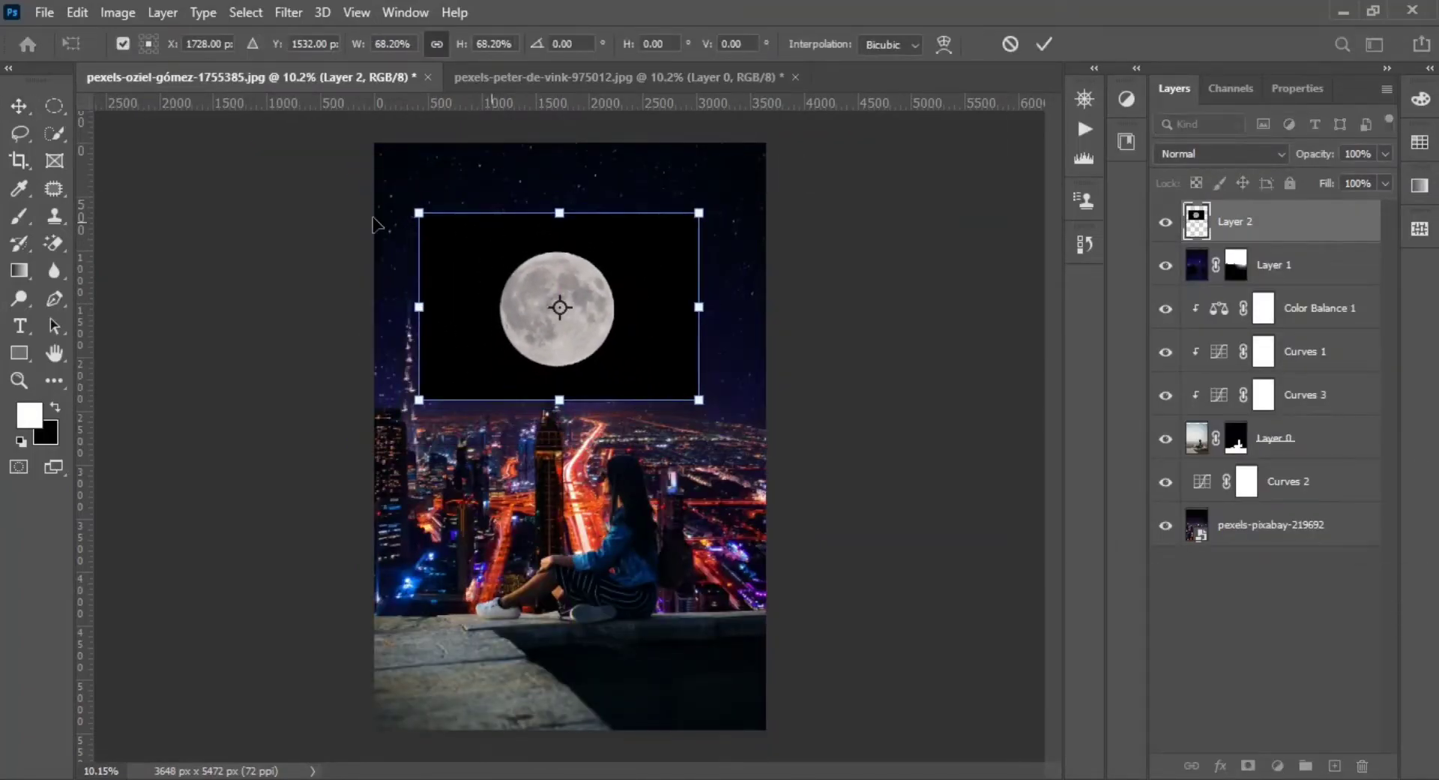
pyautogui.press('Return')
pyautogui.press('v')
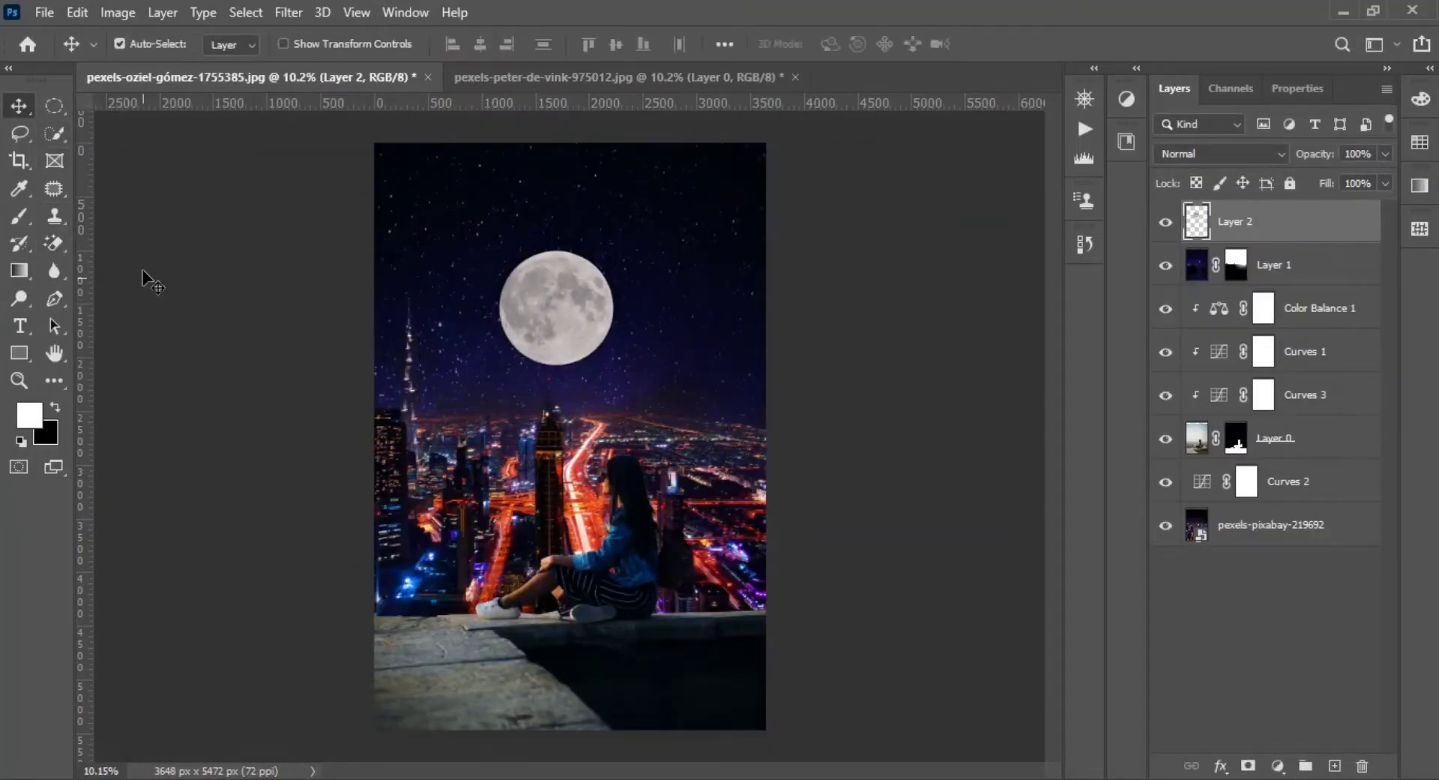
pyautogui.moveTo(531, 324)
pyautogui.mouseDown()
pyautogui.moveTo(459, 283)
pyautogui.moveTo(501, 303)
pyautogui.mouseUp()
pyautogui.hotkey('ctrl', 't')
pyautogui.press('Return')
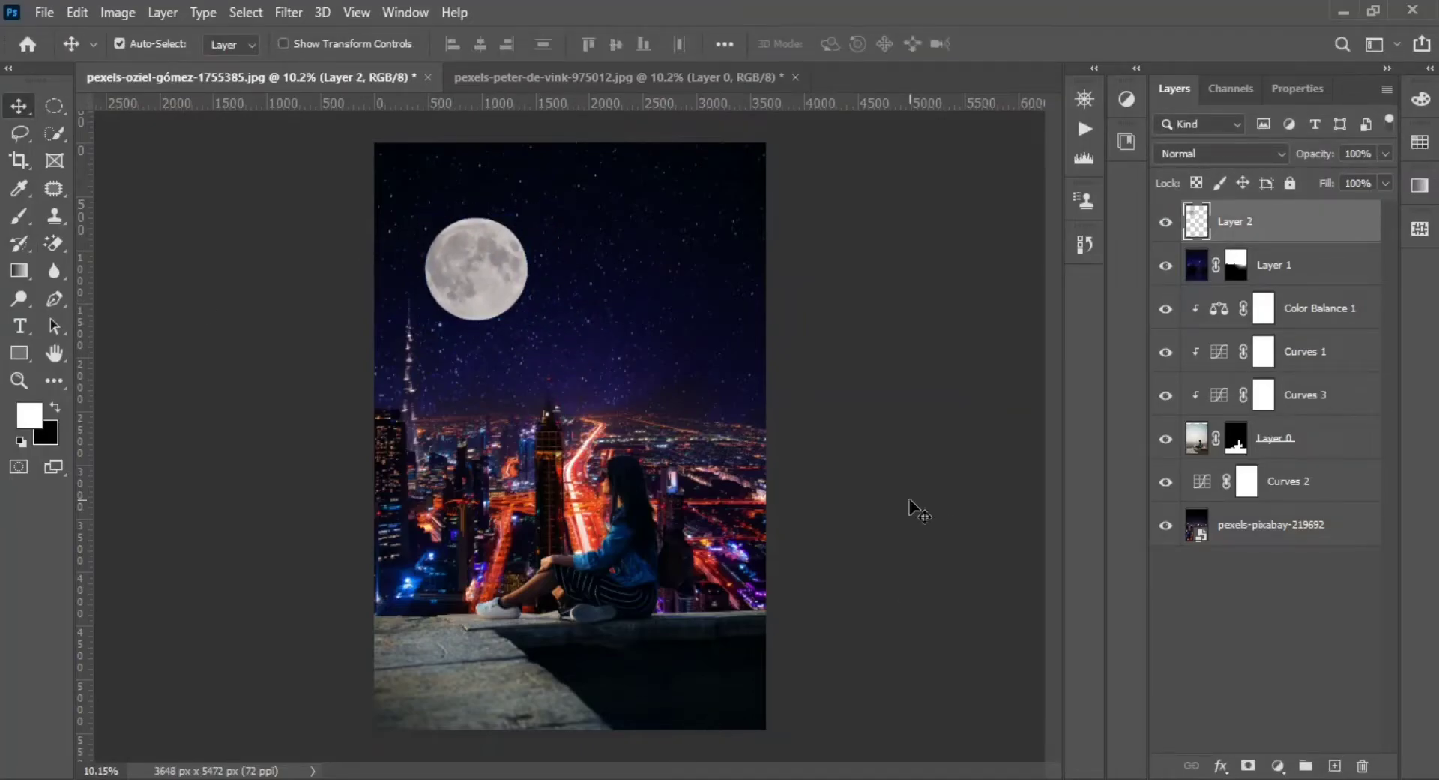
pyautogui.hotkey('shift', 'Up')
pyautogui.hotkey('shift', 'Up')
pyautogui.hotkey('shift', 'Up')
pyautogui.hotkey('shift', 'Left')
pyautogui.hotkey('shift', 'Left')
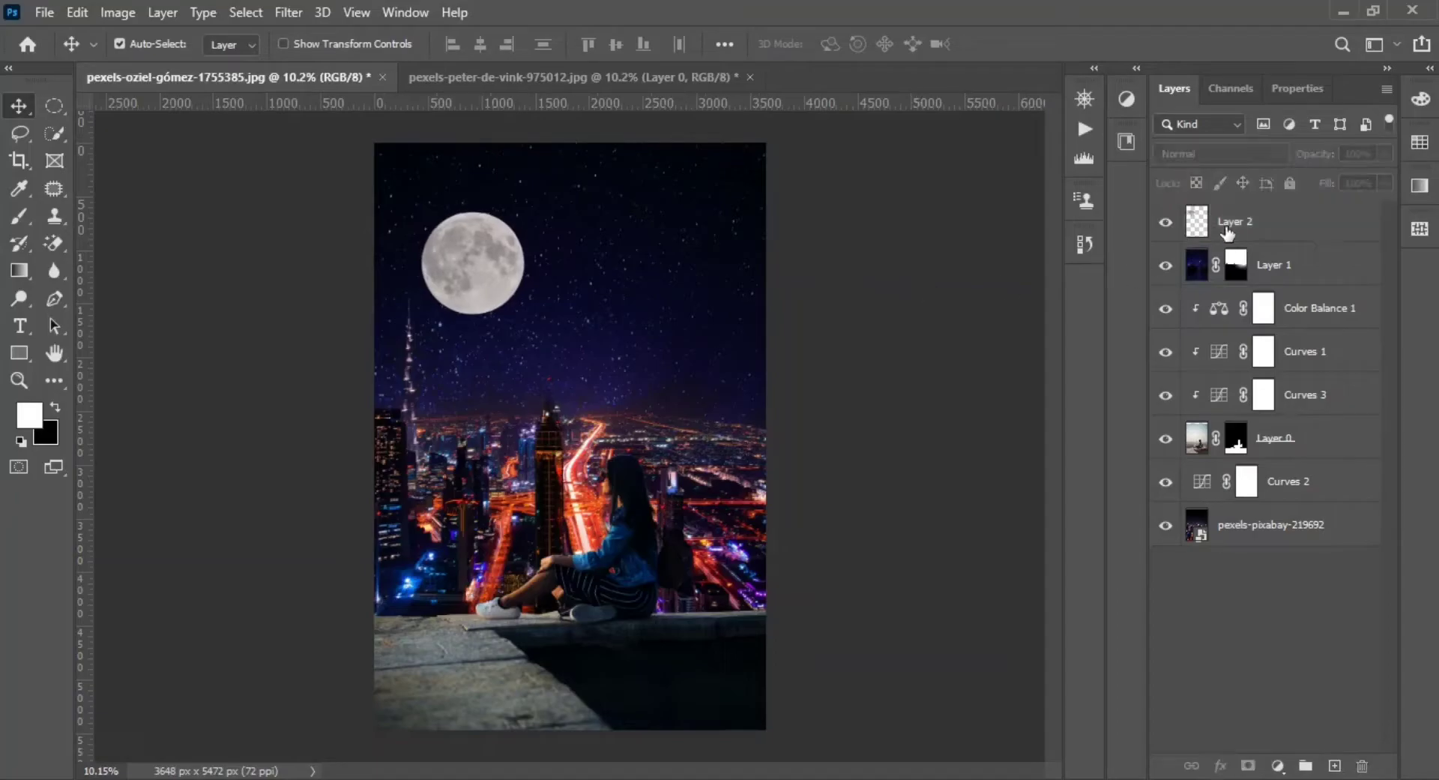
# Brighten the moon with a Curves 4 adjustment clipped to Layer 2
pyautogui.click(1278, 765)
pyautogui.click(1233, 629)
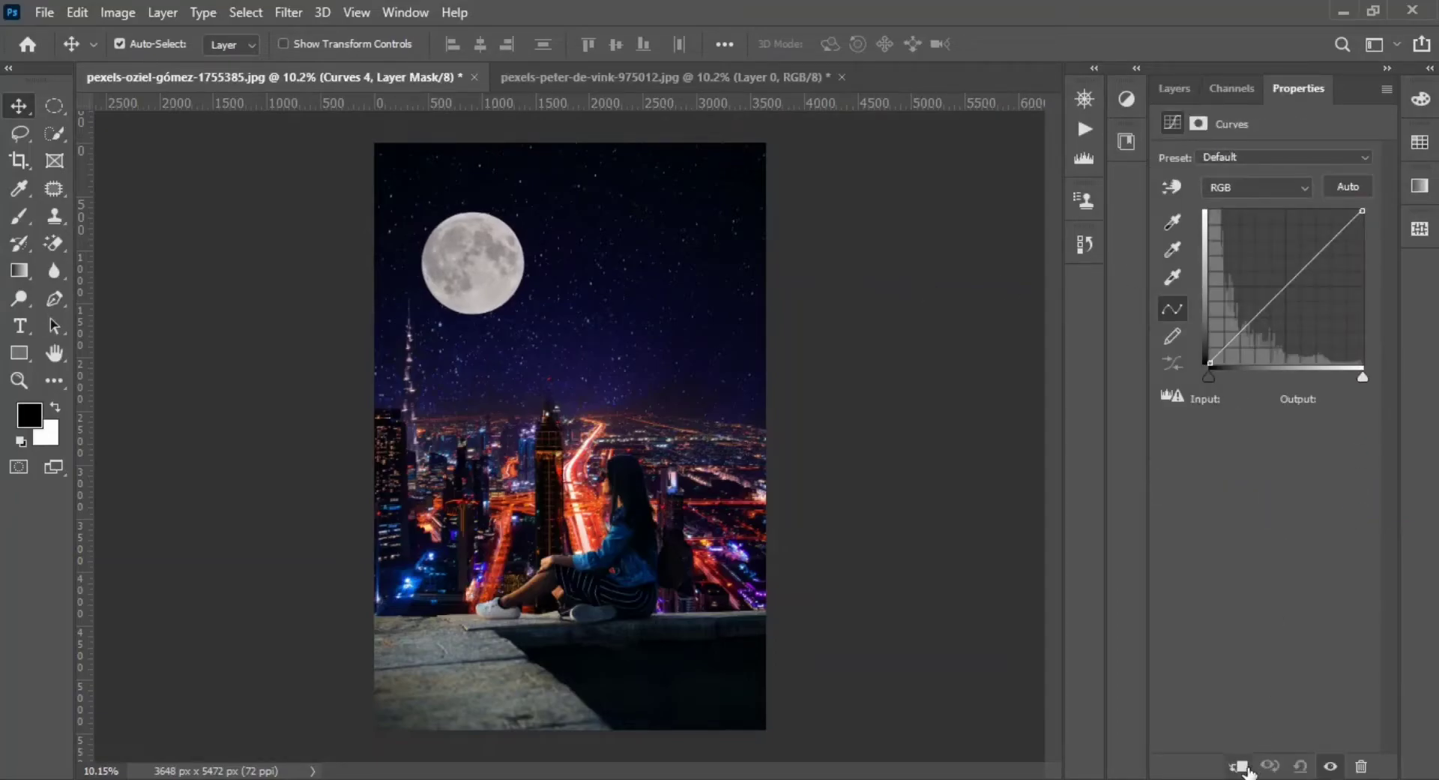
pyautogui.moveTo(1311, 257); pyautogui.dragTo(1300, 238)
pyautogui.click(1174, 88)
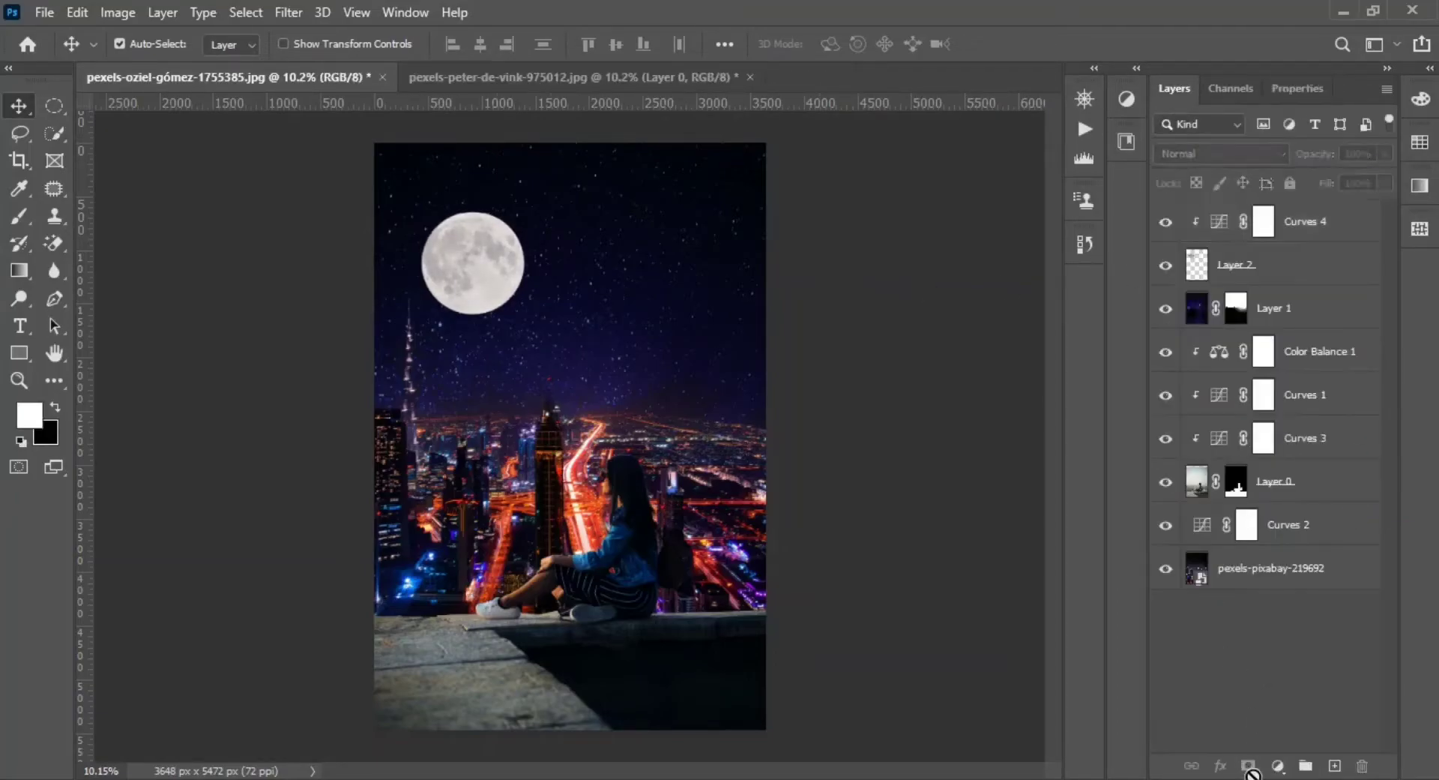
# Add a near-white Solid Color fill layer, Color Fill 1
pyautogui.click(1278, 765)
pyautogui.click(1307, 403)
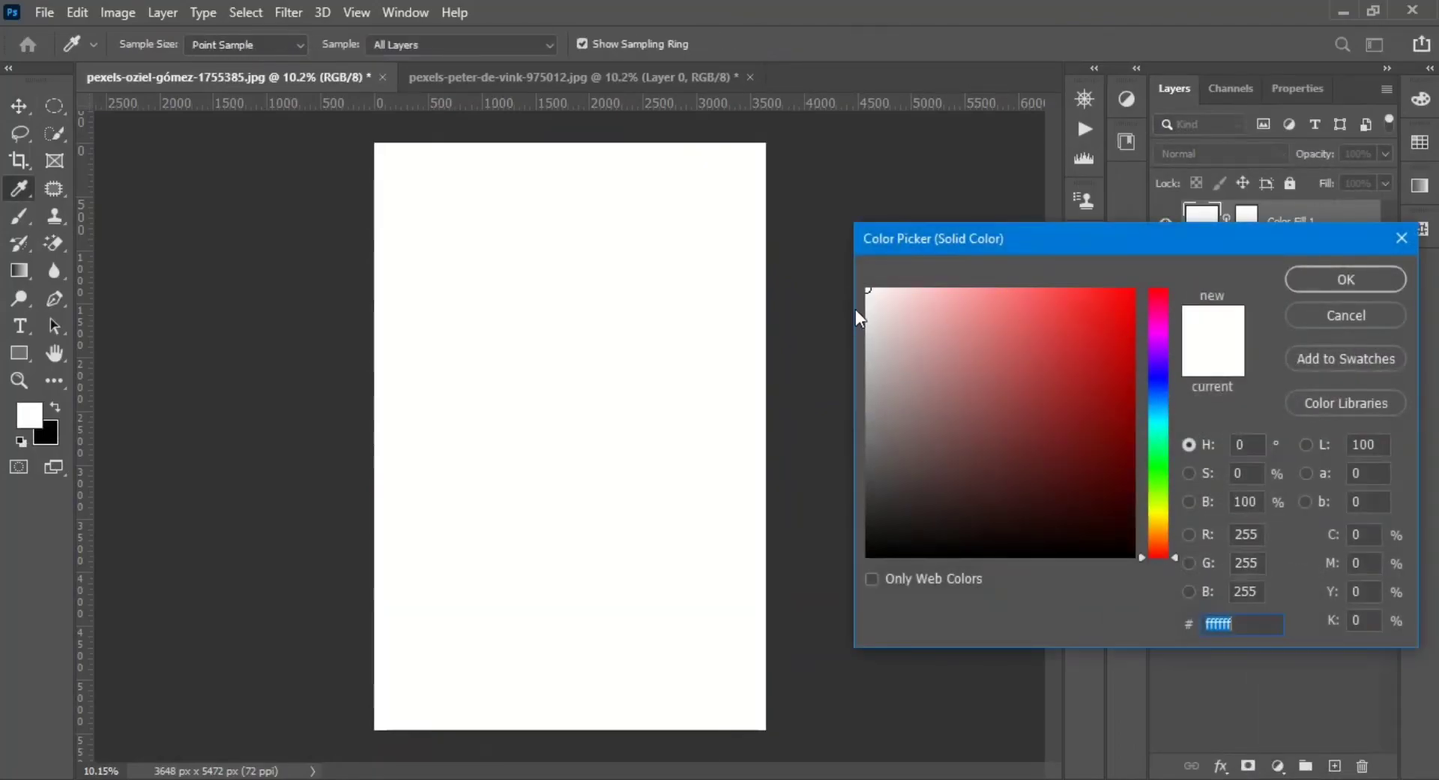
pyautogui.click(870, 335)
pyautogui.moveTo(972, 290); pyautogui.dragTo(929, 293)
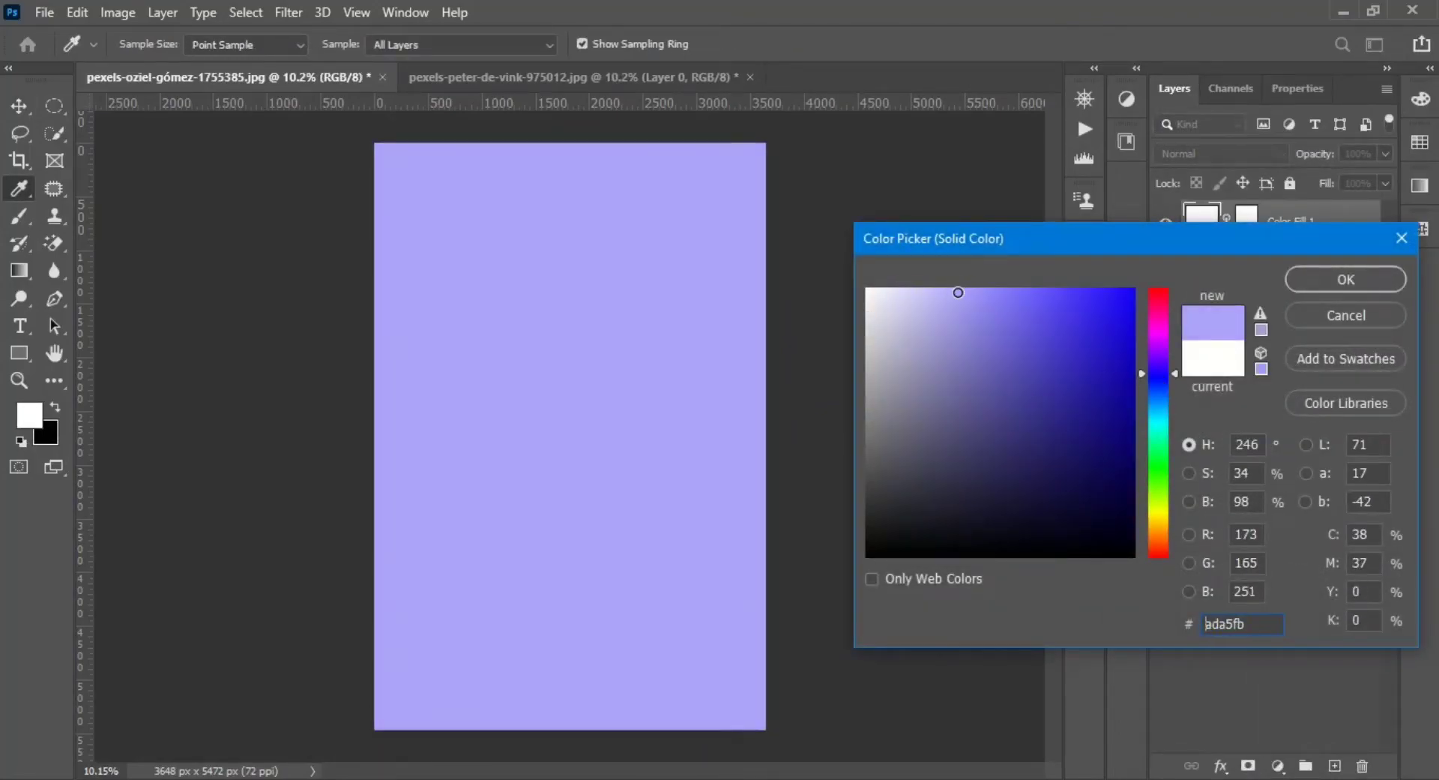
pyautogui.click(869, 292)
pyautogui.click(1357, 282)
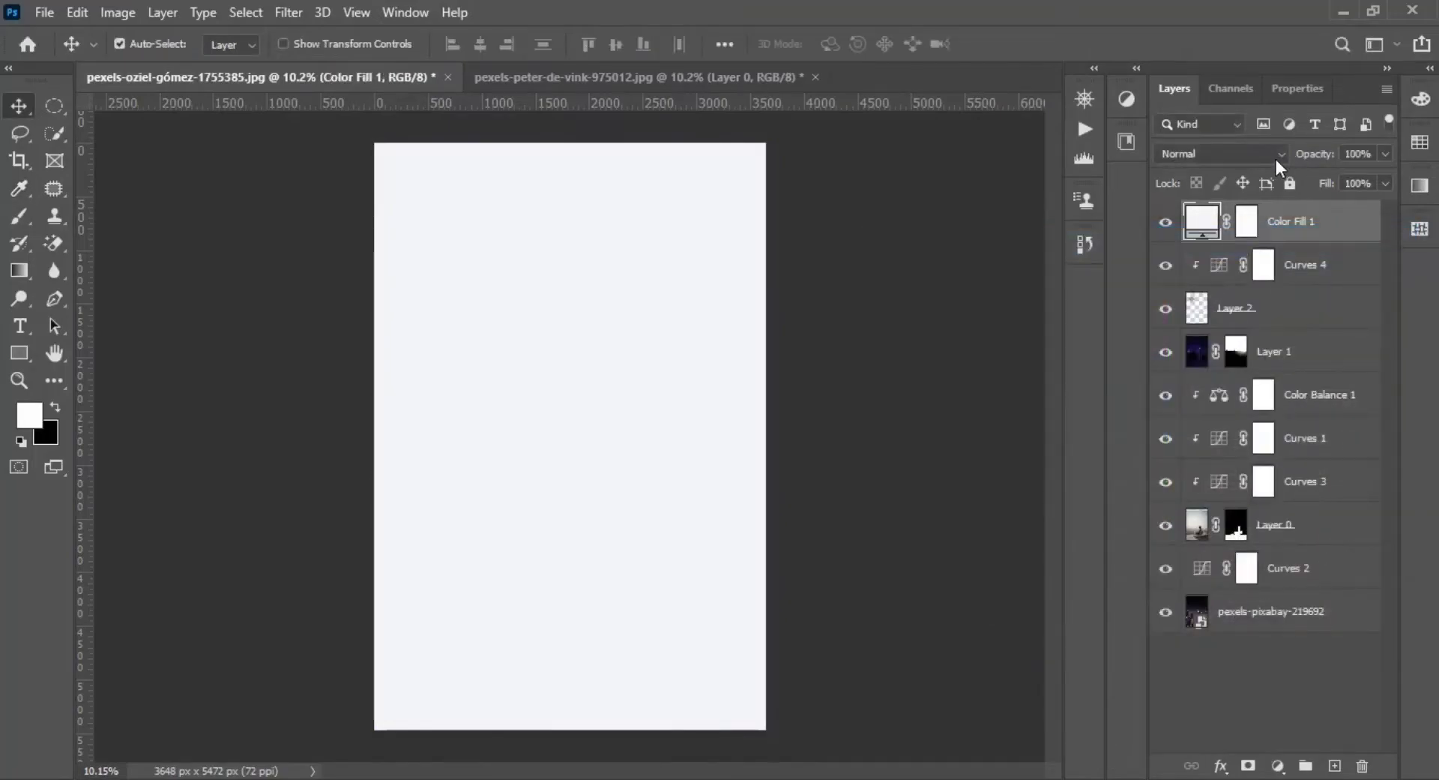
# Set Color Fill 1 to Color Dodge, darken it to #dbdbde, and fill its mask black
pyautogui.click(1276, 153)
pyautogui.click(1194, 345)
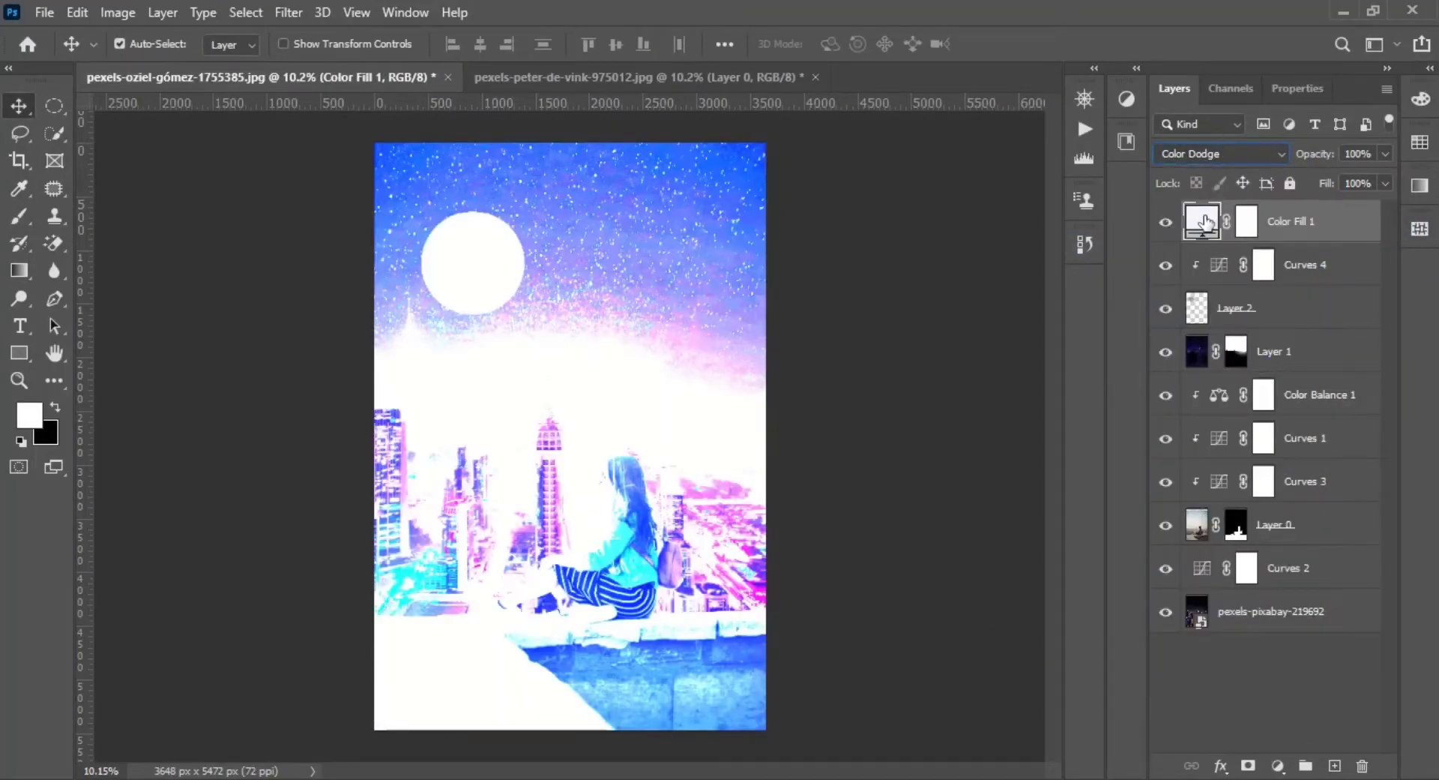
pyautogui.doubleClick(1202, 217)
pyautogui.moveTo(869, 306); pyautogui.dragTo(869, 330)
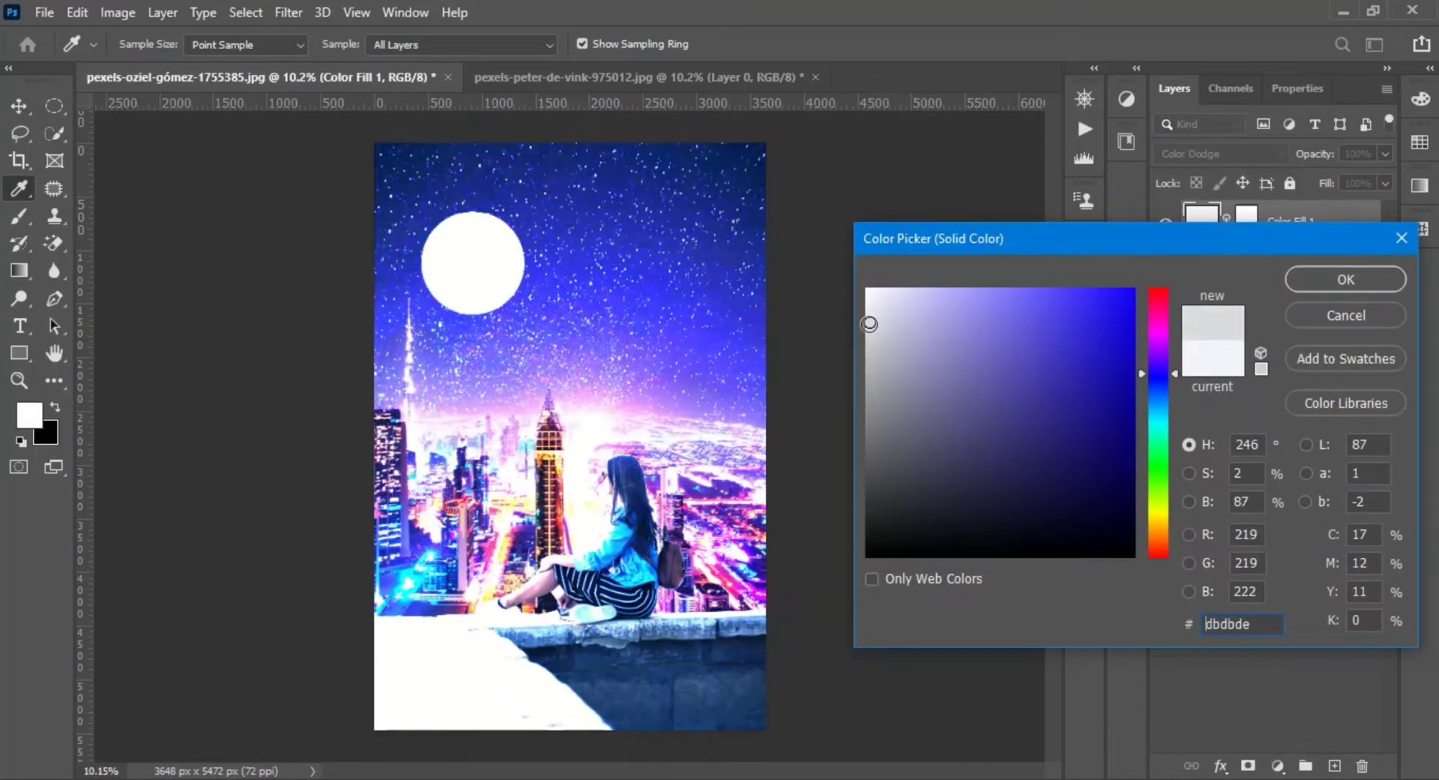
pyautogui.click(1346, 279)
pyautogui.click(1247, 222)
pyautogui.hotkey('ctrl', 'i')
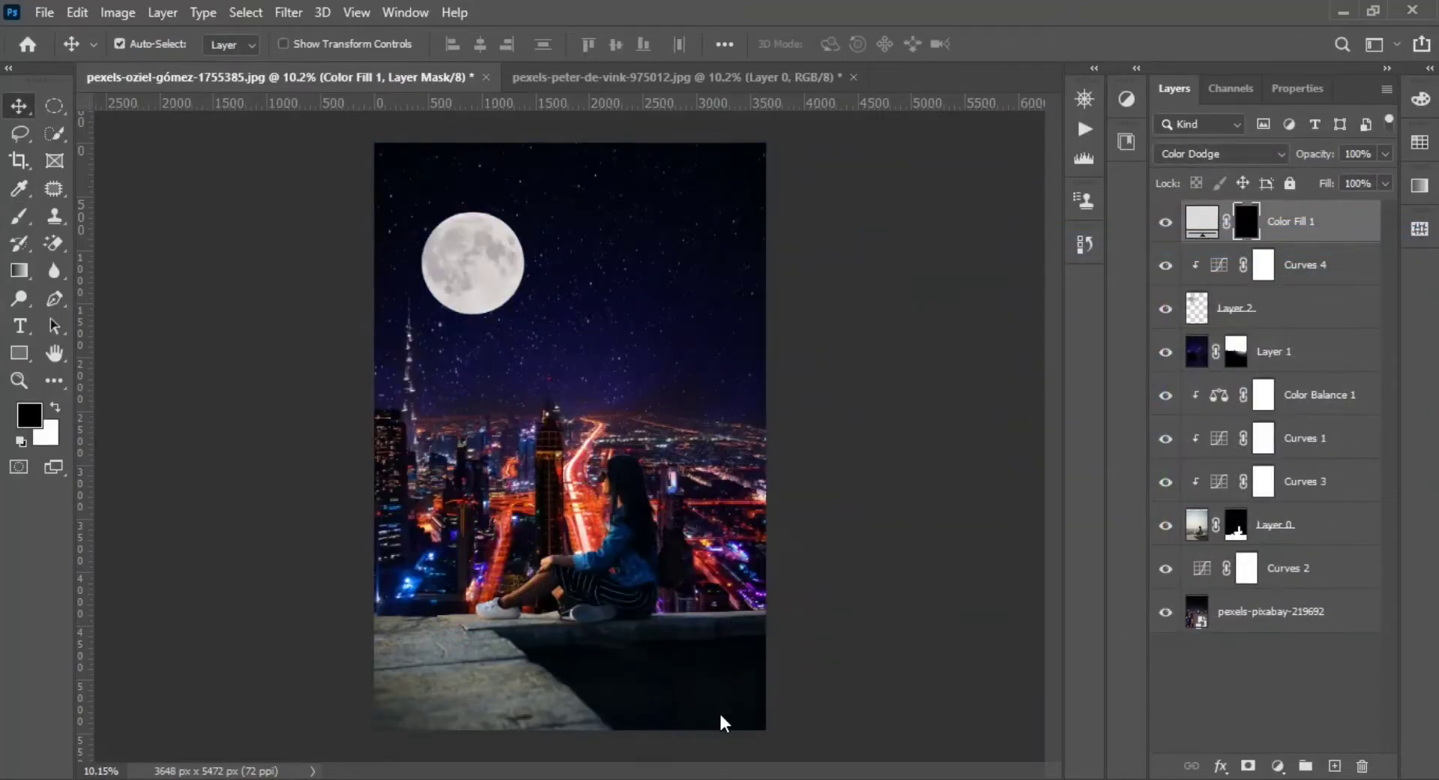
pyautogui.hotkey('ctrl', '-')
# Move Color Fill 1 below the moon layer and target its mask with white as foreground
pyautogui.press('x')
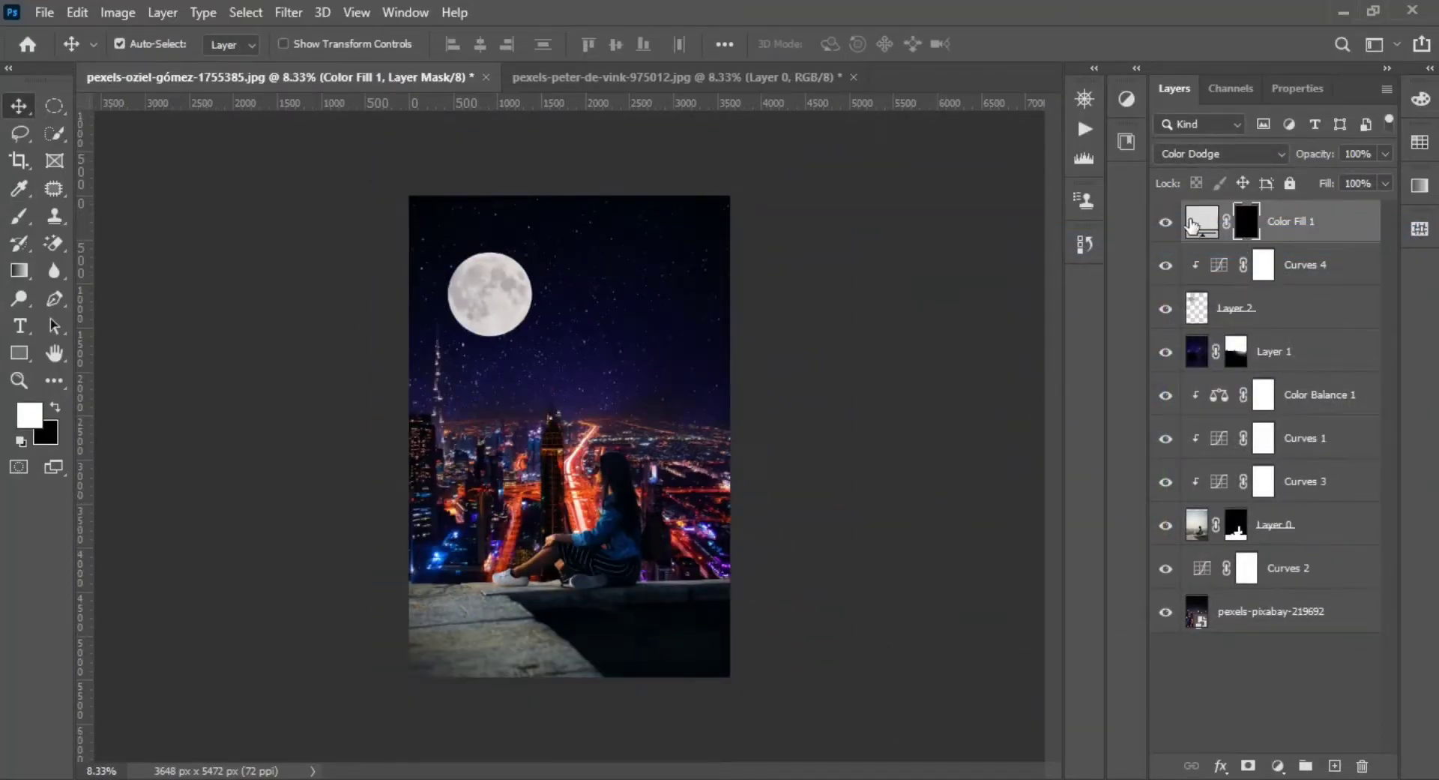
pyautogui.moveTo(1191, 225); pyautogui.dragTo(1199, 341)
pyautogui.click(20, 217)
pyautogui.click(1247, 307)
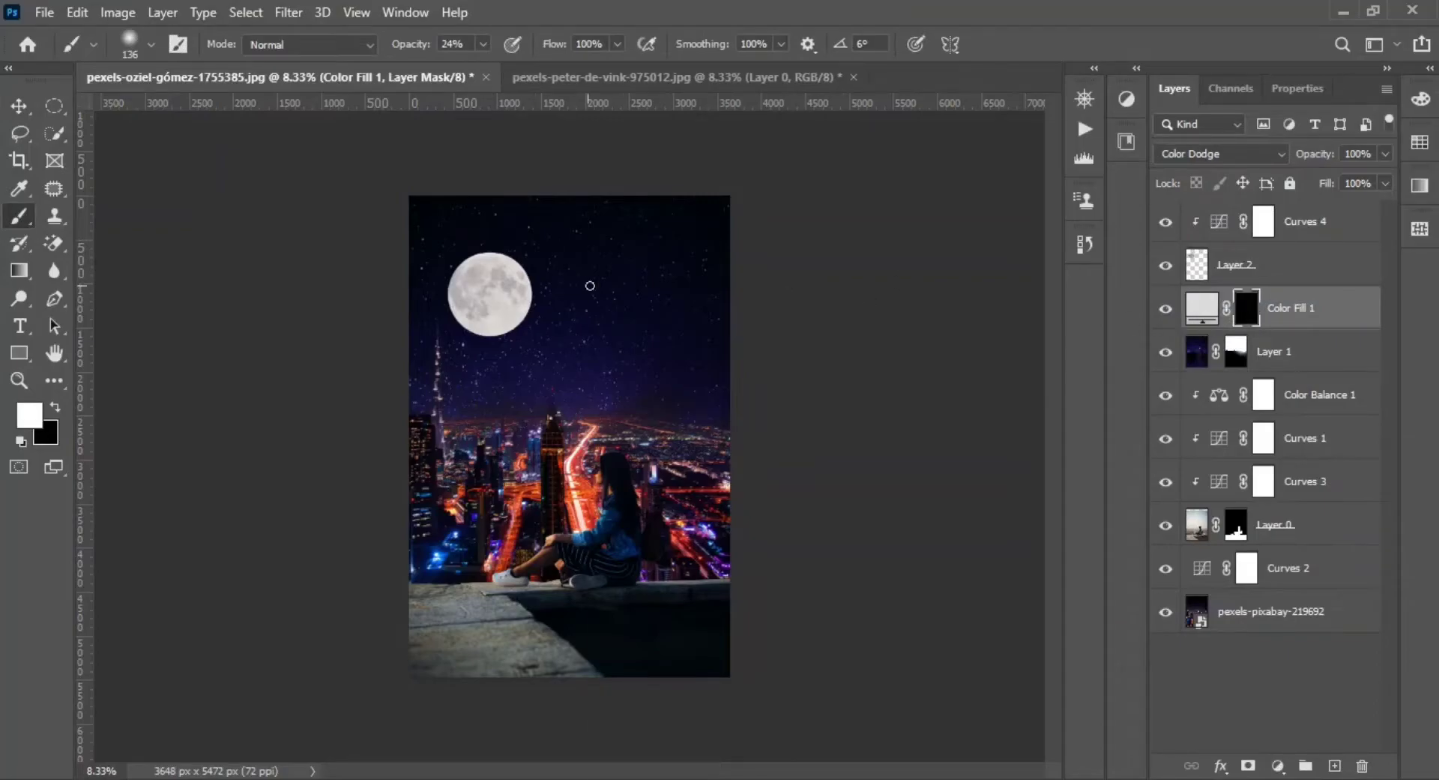
# Paint a soft, low-opacity white glow around the moon on the Color Fill 1 mask
pyautogui.rightClick(588, 283)
pyautogui.click(497, 309)
pyautogui.press(']')
pyautogui.press(']')
pyautogui.press(']')
pyautogui.press(']')
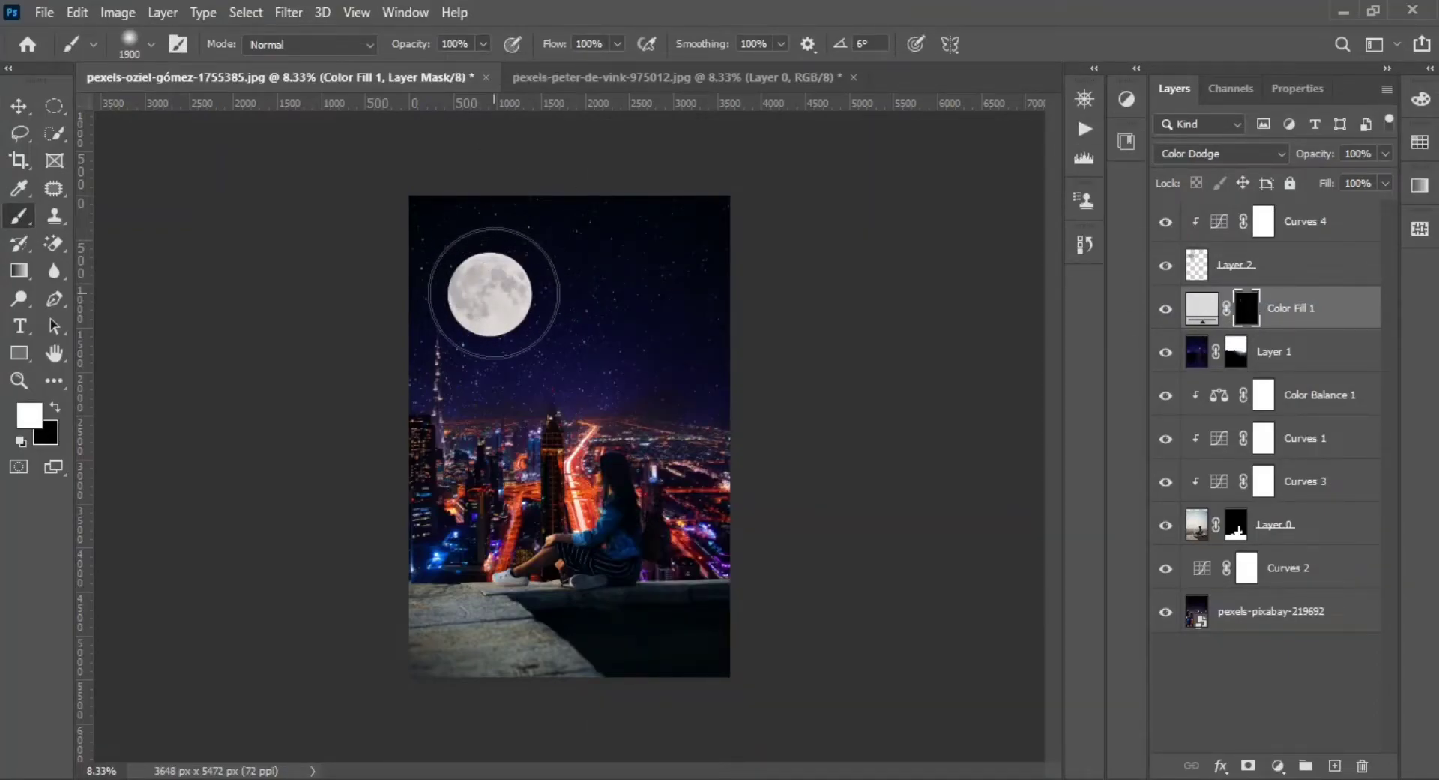
pyautogui.click(489, 294)
pyautogui.press(']')
pyautogui.press(']')
pyautogui.press(']')
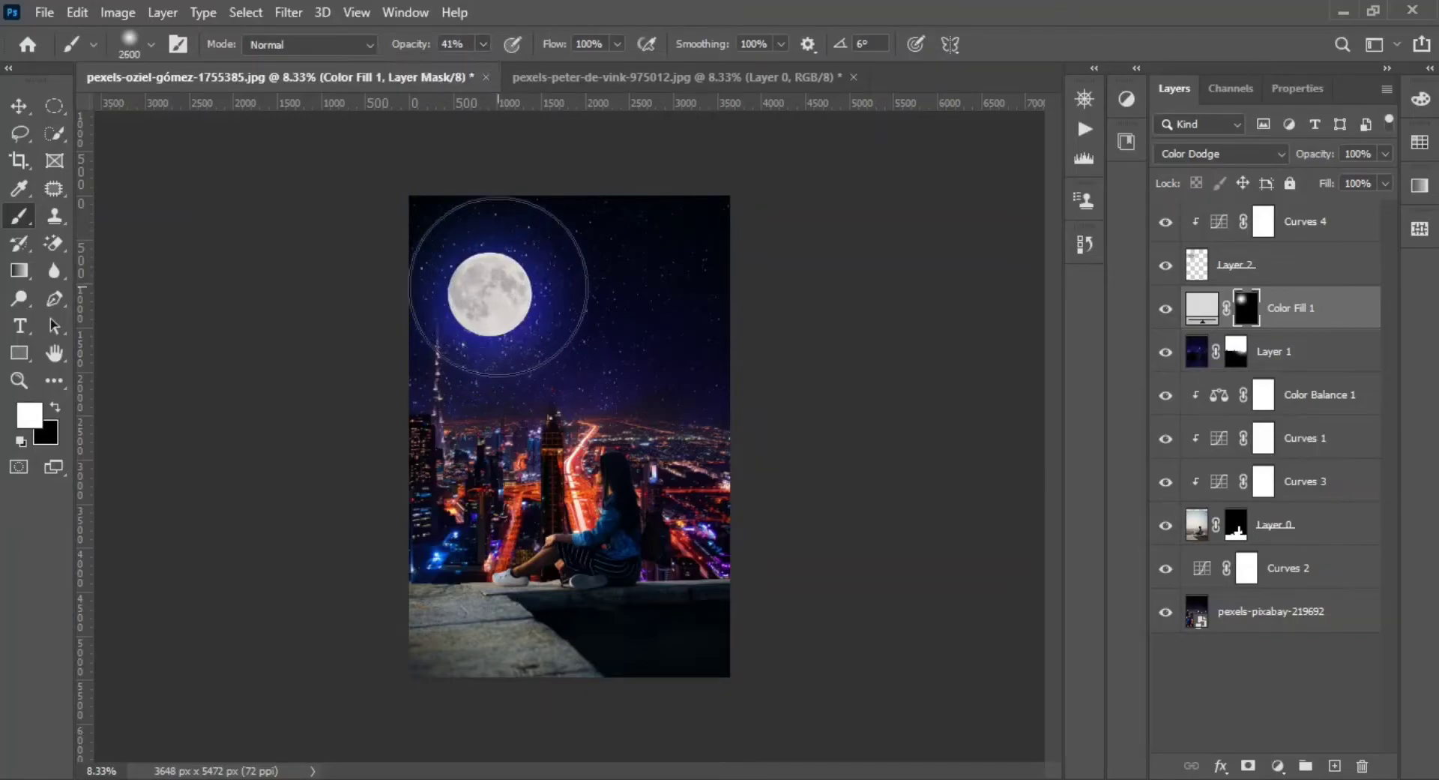
pyautogui.click(480, 272)
pyautogui.press(']')
pyautogui.press(']')
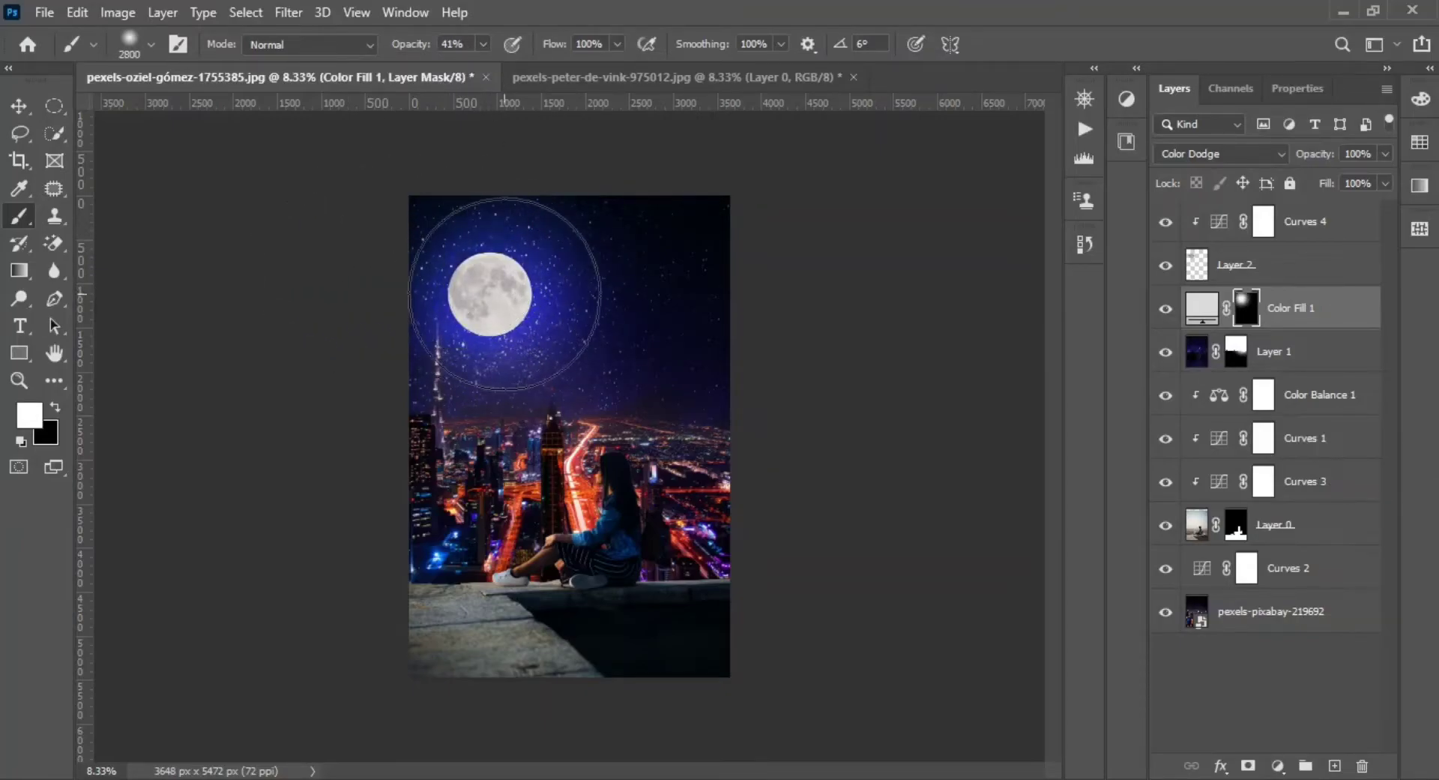
pyautogui.write('4')
pyautogui.click(488, 312)
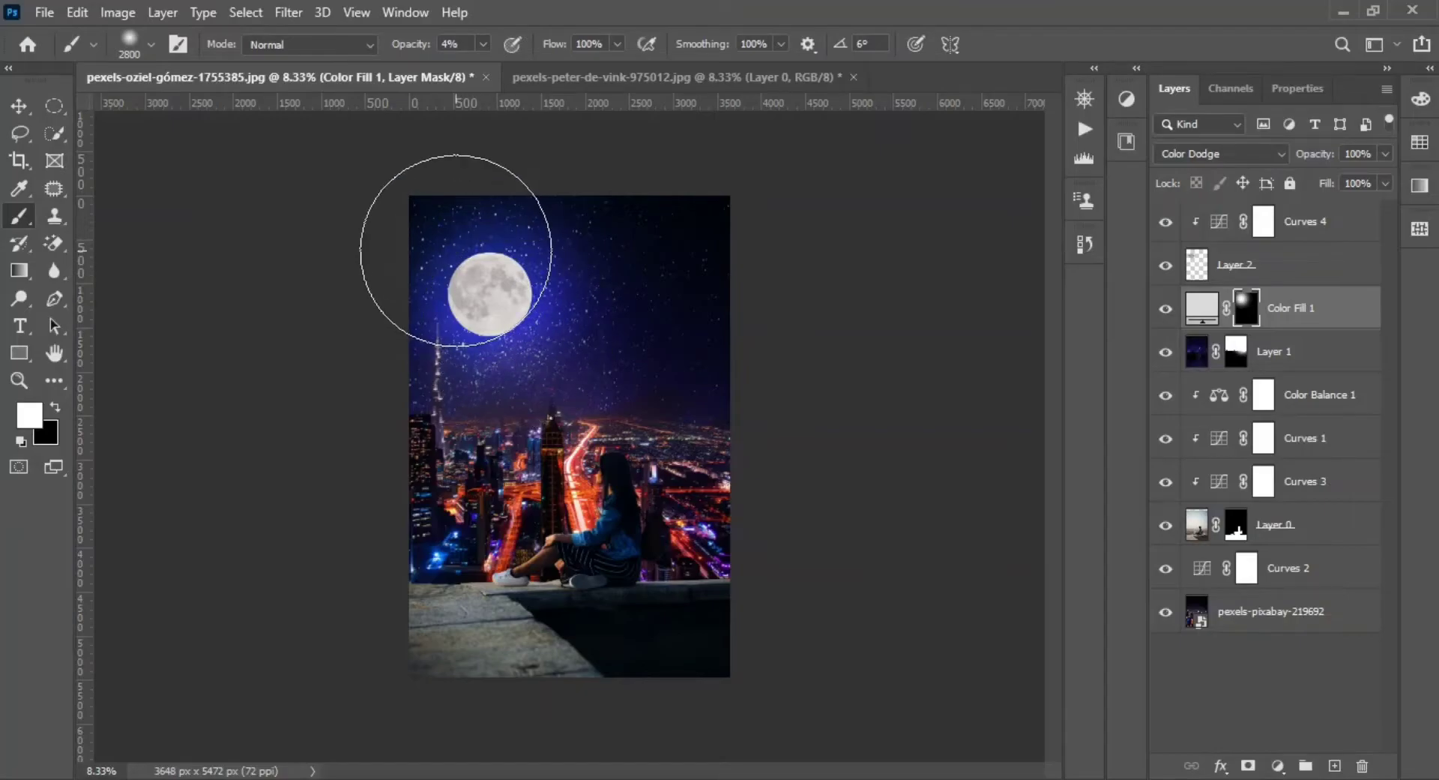
pyautogui.click(18, 105)
pyautogui.click(733, 734)
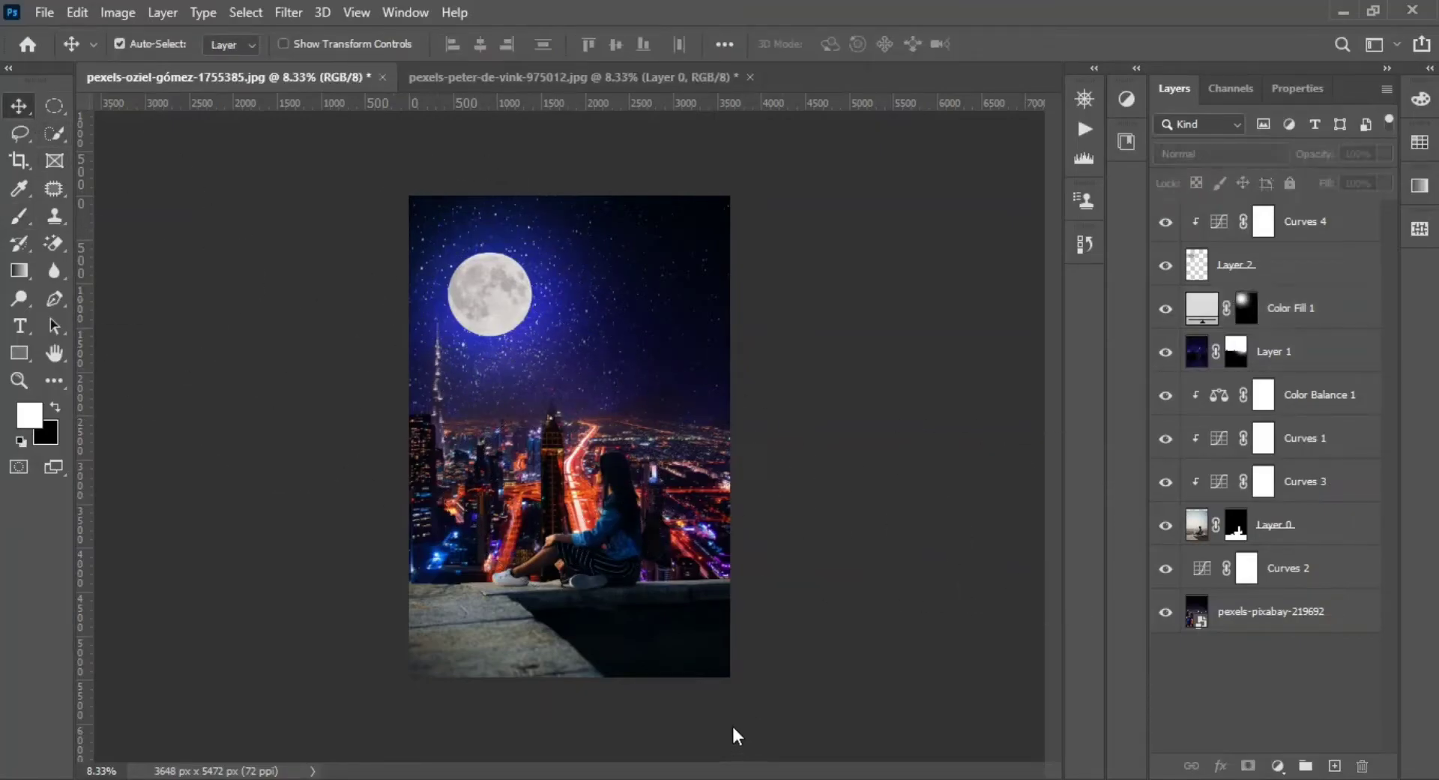
# Replace the glow copy's mask with a fully hidden black mask
pyautogui.click(1166, 308)
pyautogui.moveTo(1195, 308)
pyautogui.keyDown('alt'); pyautogui.mouseDown()
pyautogui.moveTo(1199, 504)
pyautogui.moveTo(1366, 766)
pyautogui.mouseUp(); pyautogui.keyUp('alt')
pyautogui.click(627, 312)
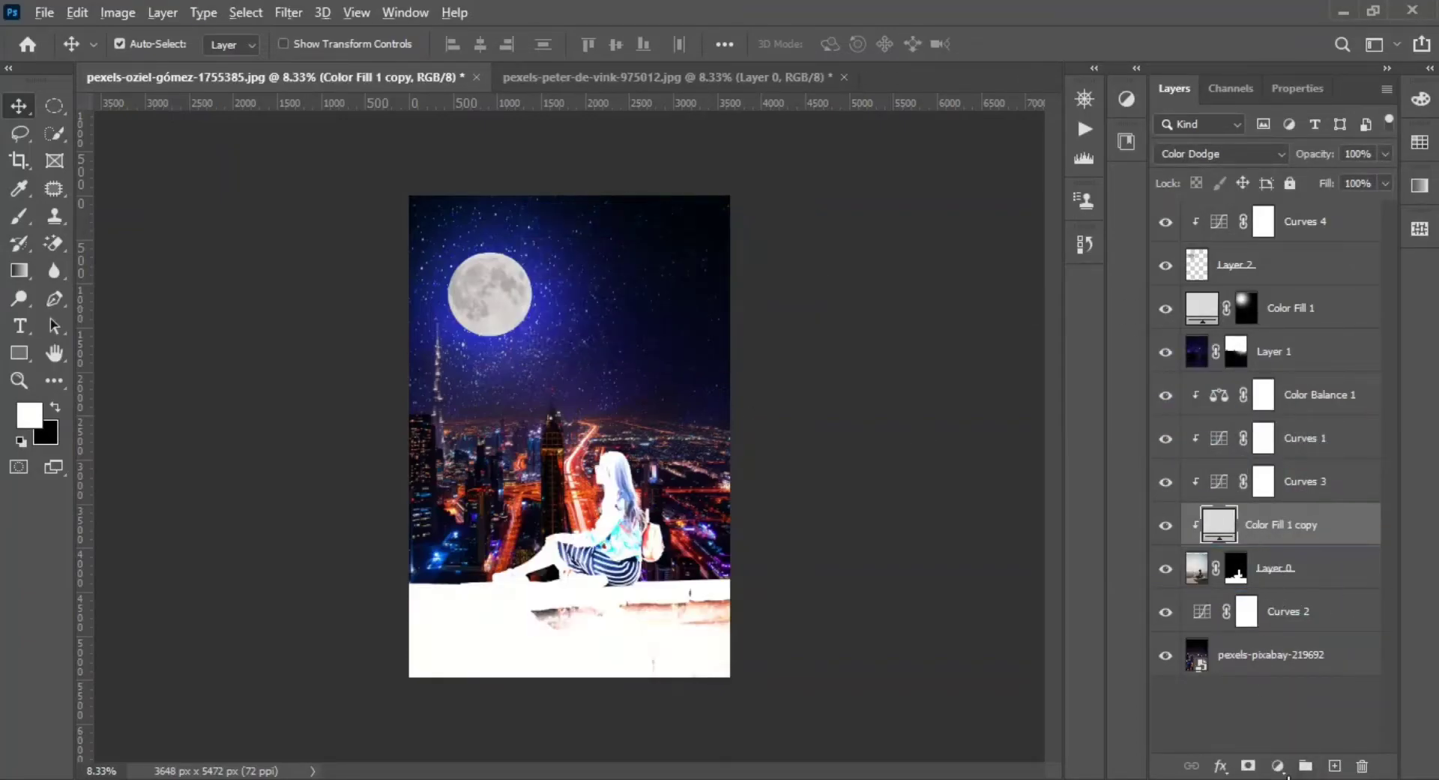
pyautogui.keyDown('alt'); pyautogui.click(1247, 767); pyautogui.keyUp('alt')
# Zoom in on the woman and paint her edges white with a 243 px brush
pyautogui.press('z')
pyautogui.click(648, 352)
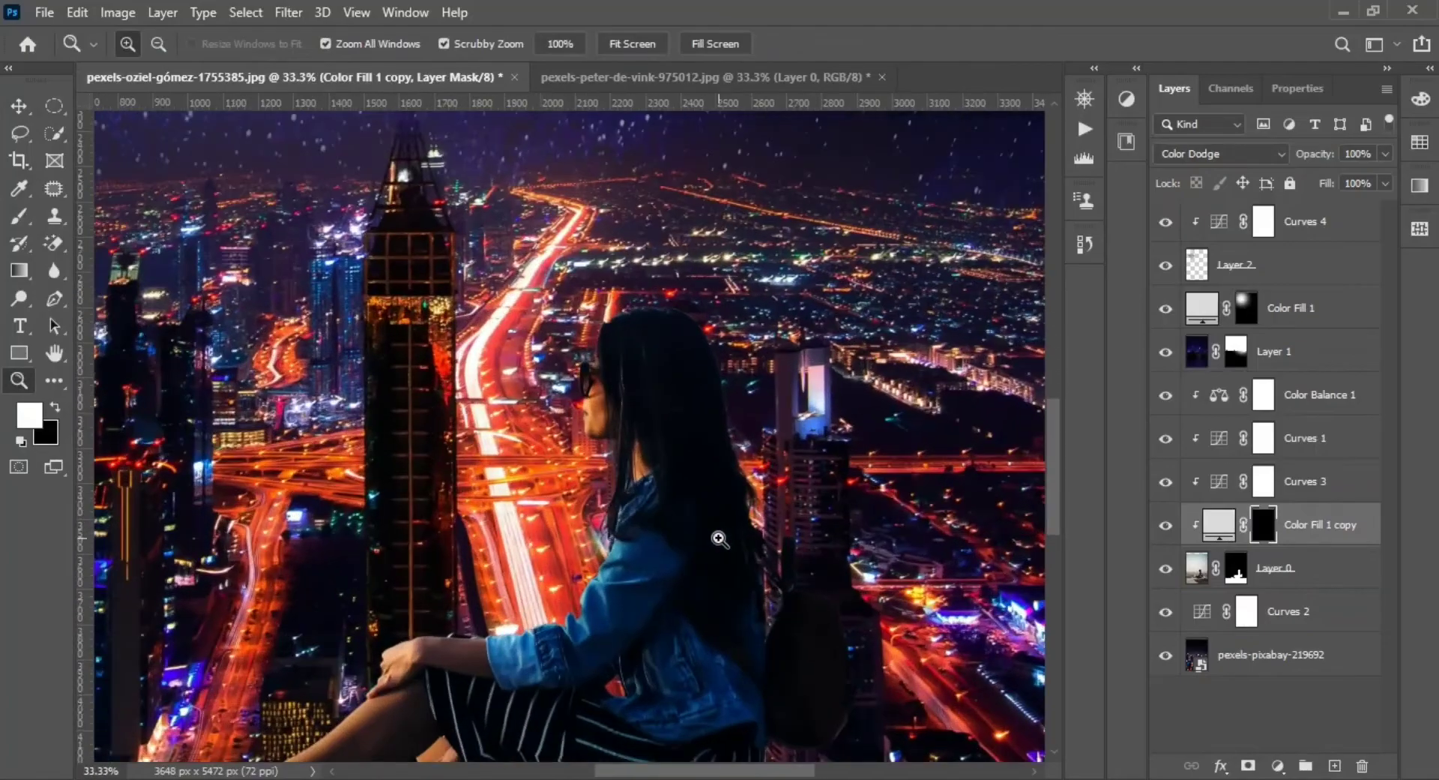
pyautogui.click(20, 215)
pyautogui.rightClick(592, 187)
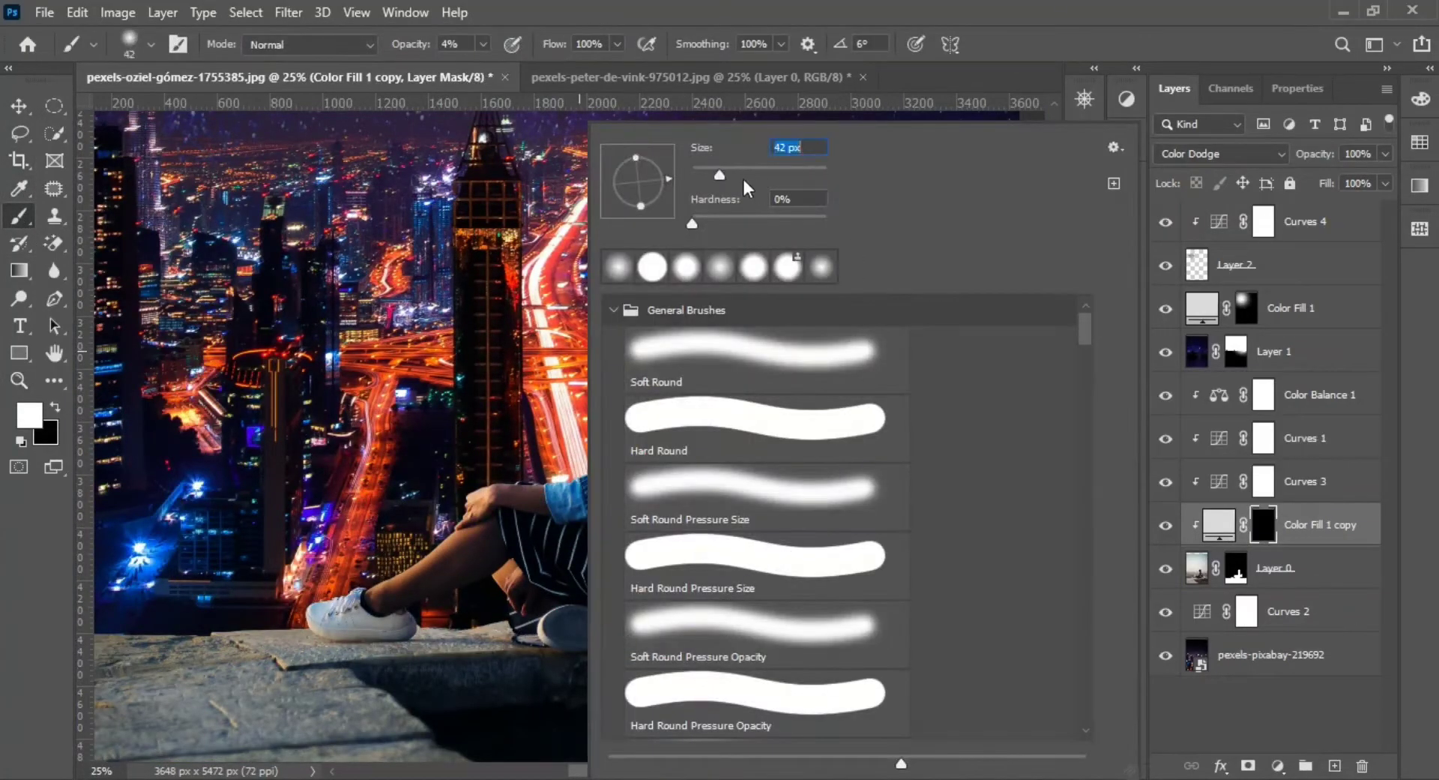
pyautogui.press('Return')
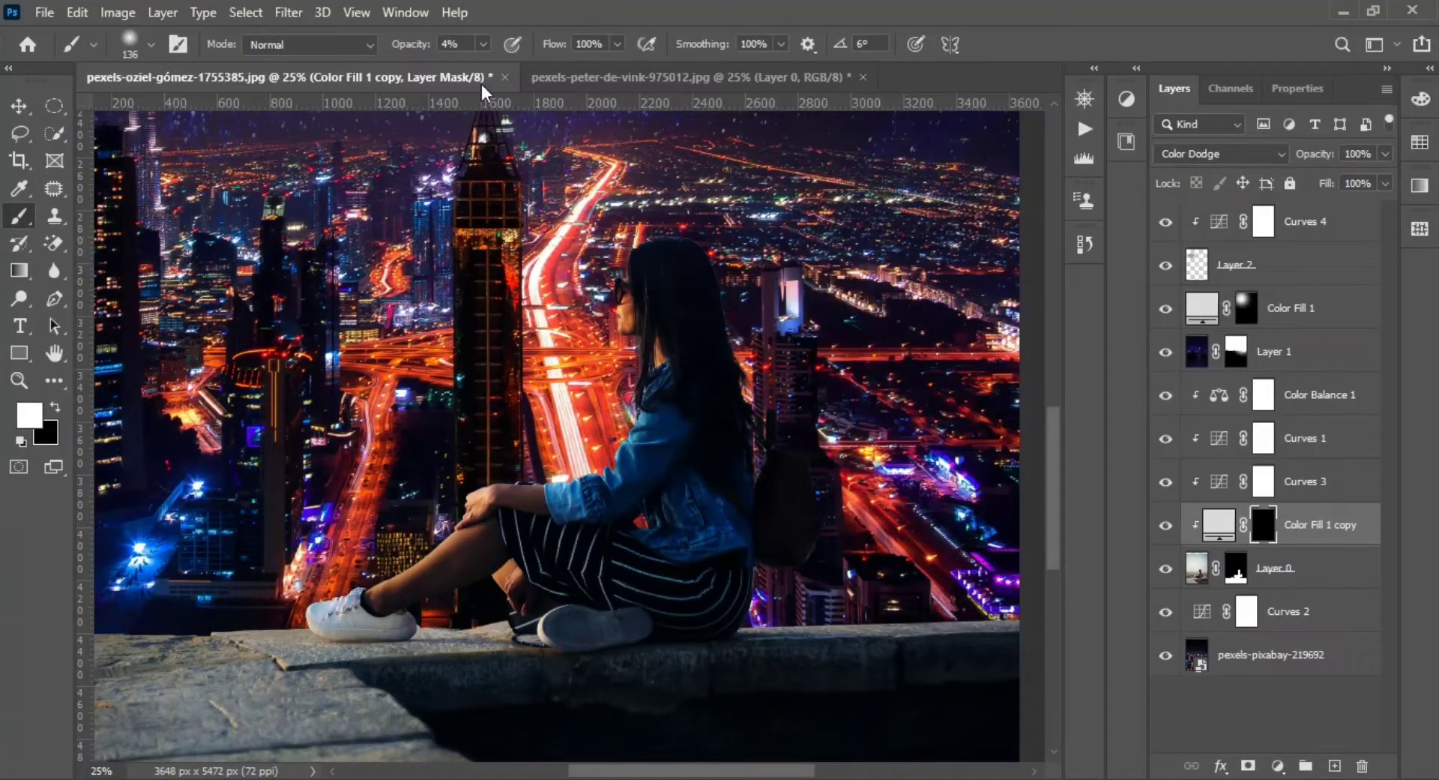
pyautogui.write('89')
pyautogui.rightClick(596, 326)
pyautogui.moveTo(795, 174); pyautogui.dragTo(811, 174)
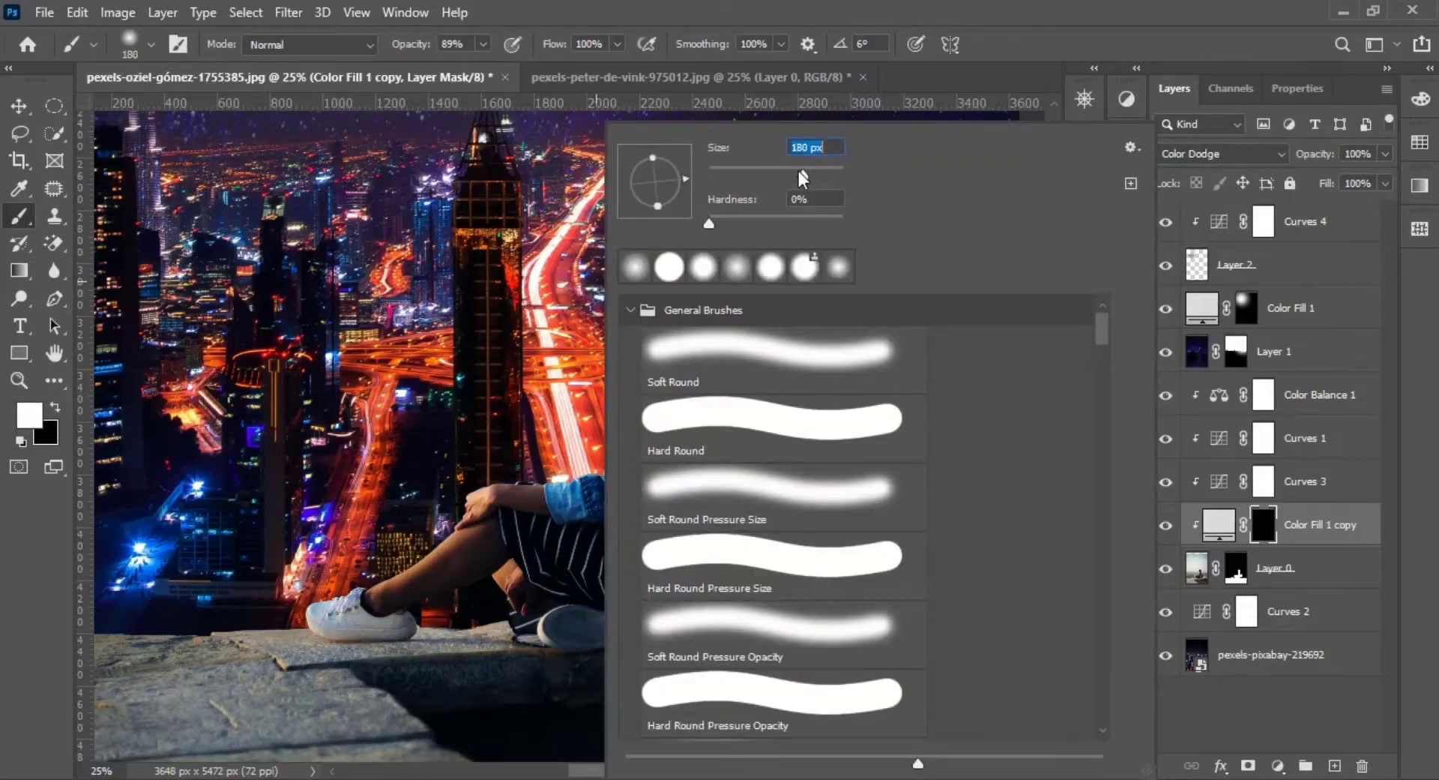
pyautogui.press('Return')
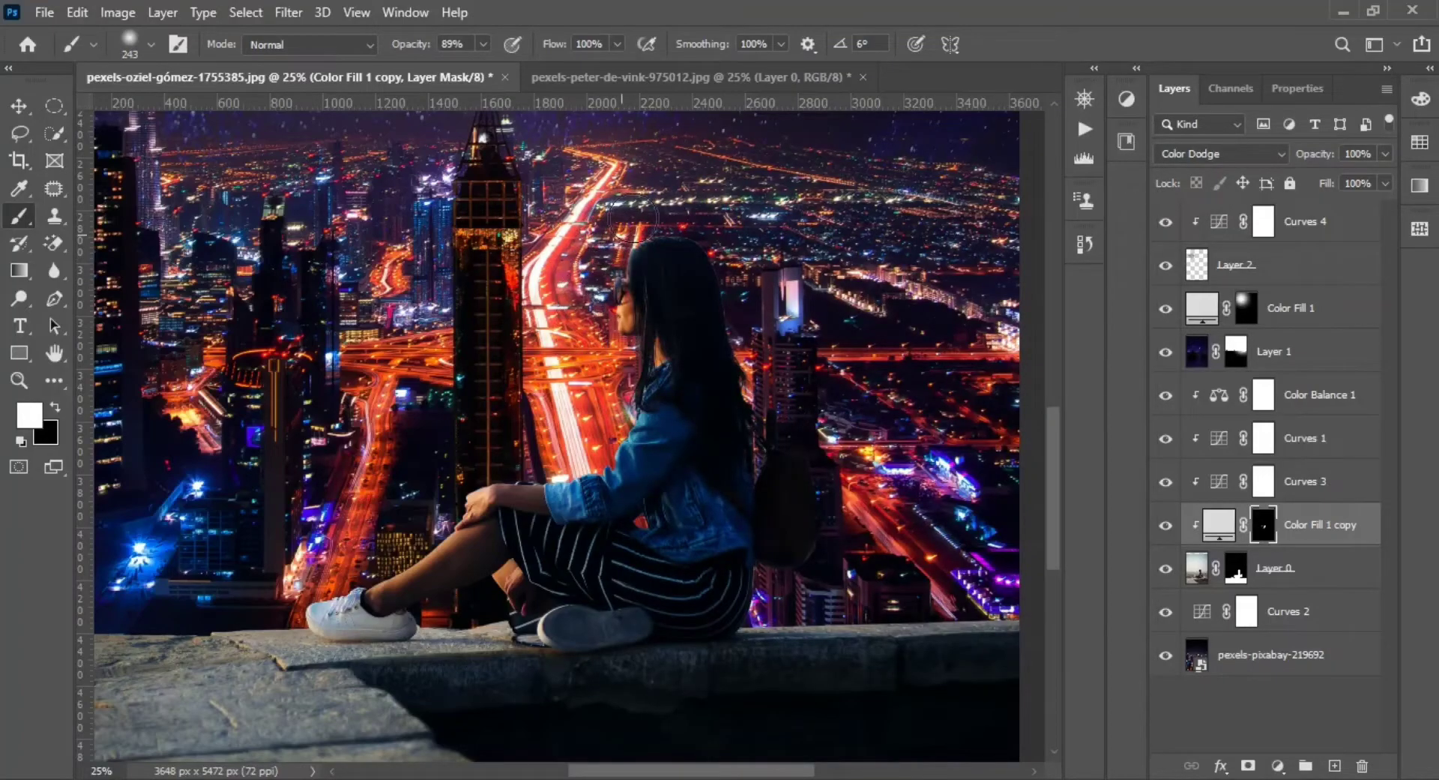
pyautogui.scroll(-1, 494, 422)
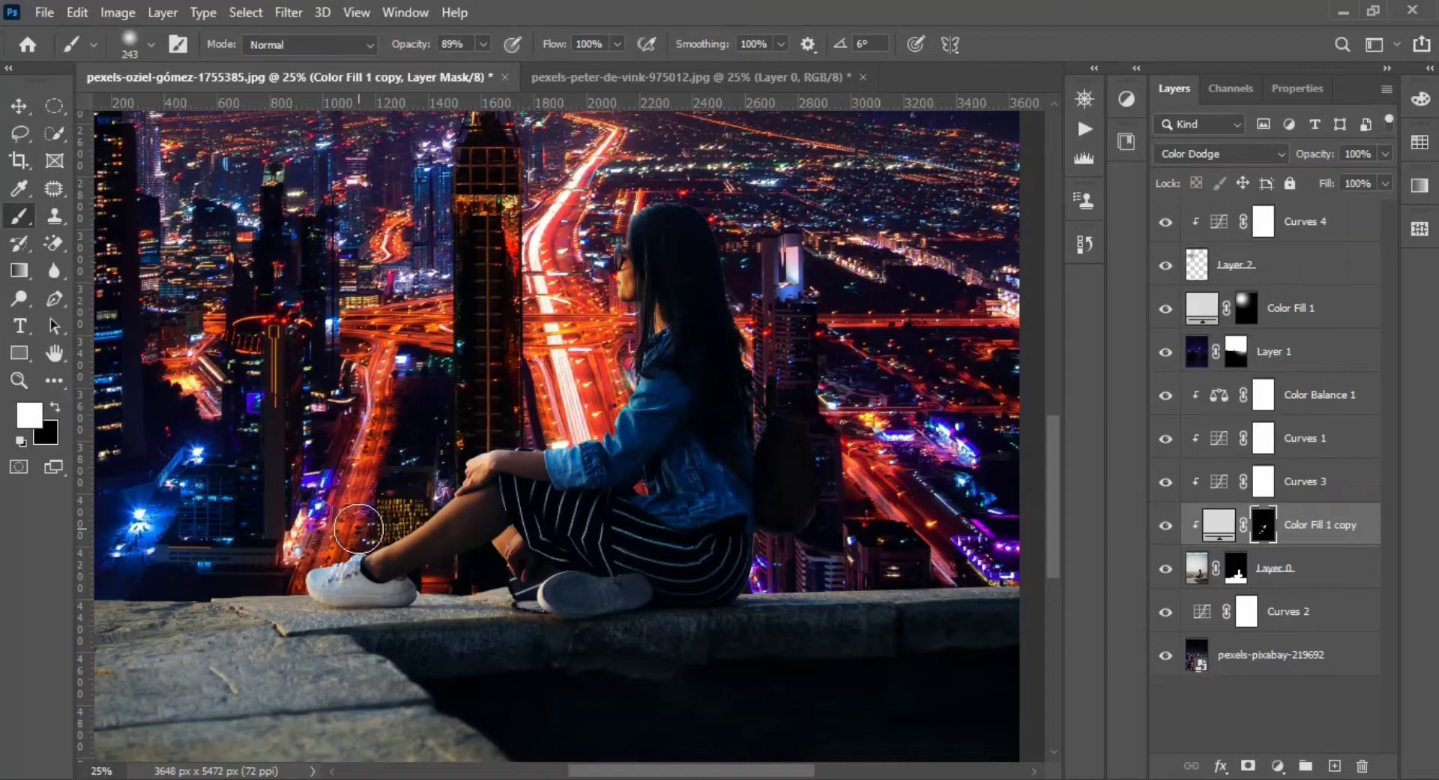
pyautogui.scroll(1, 514, 472)
pyautogui.scroll(2, 604, 416)
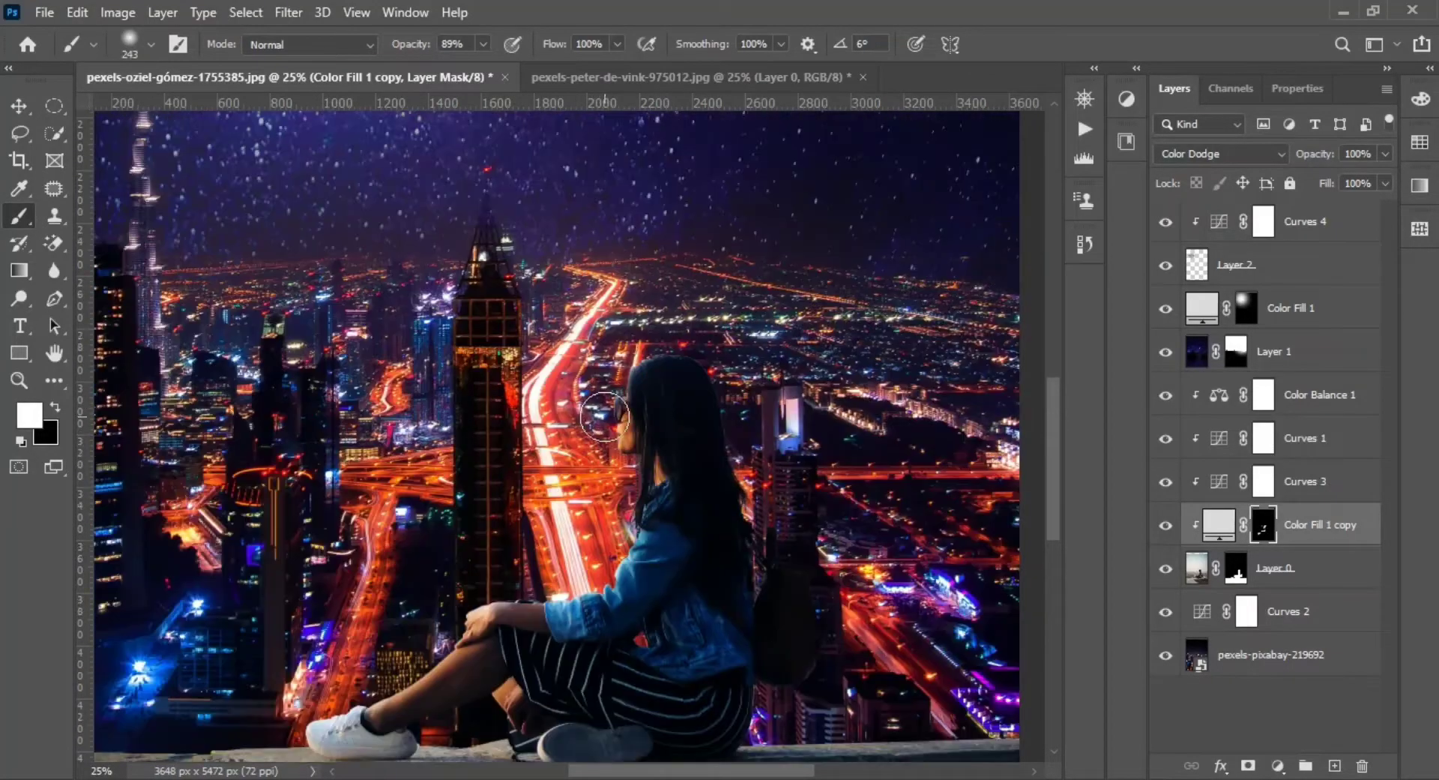
pyautogui.scroll(1, 597, 383)
# Feather the glow copy's mask to 42.9 px and view the whole image
pyautogui.click(1297, 88)
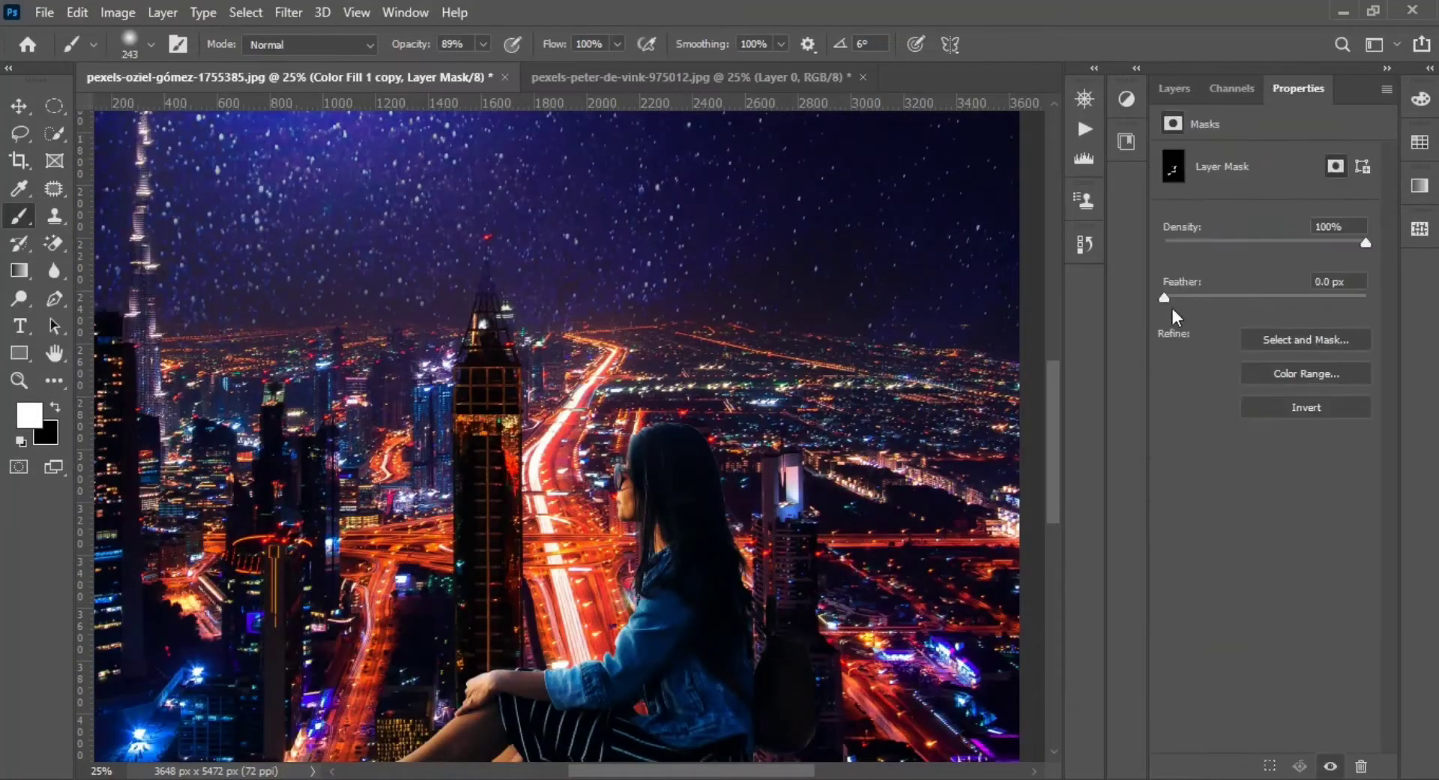
pyautogui.moveTo(1256, 300)
pyautogui.mouseDown()
pyautogui.moveTo(1243, 295)
pyautogui.moveTo(1270, 296)
pyautogui.mouseUp()
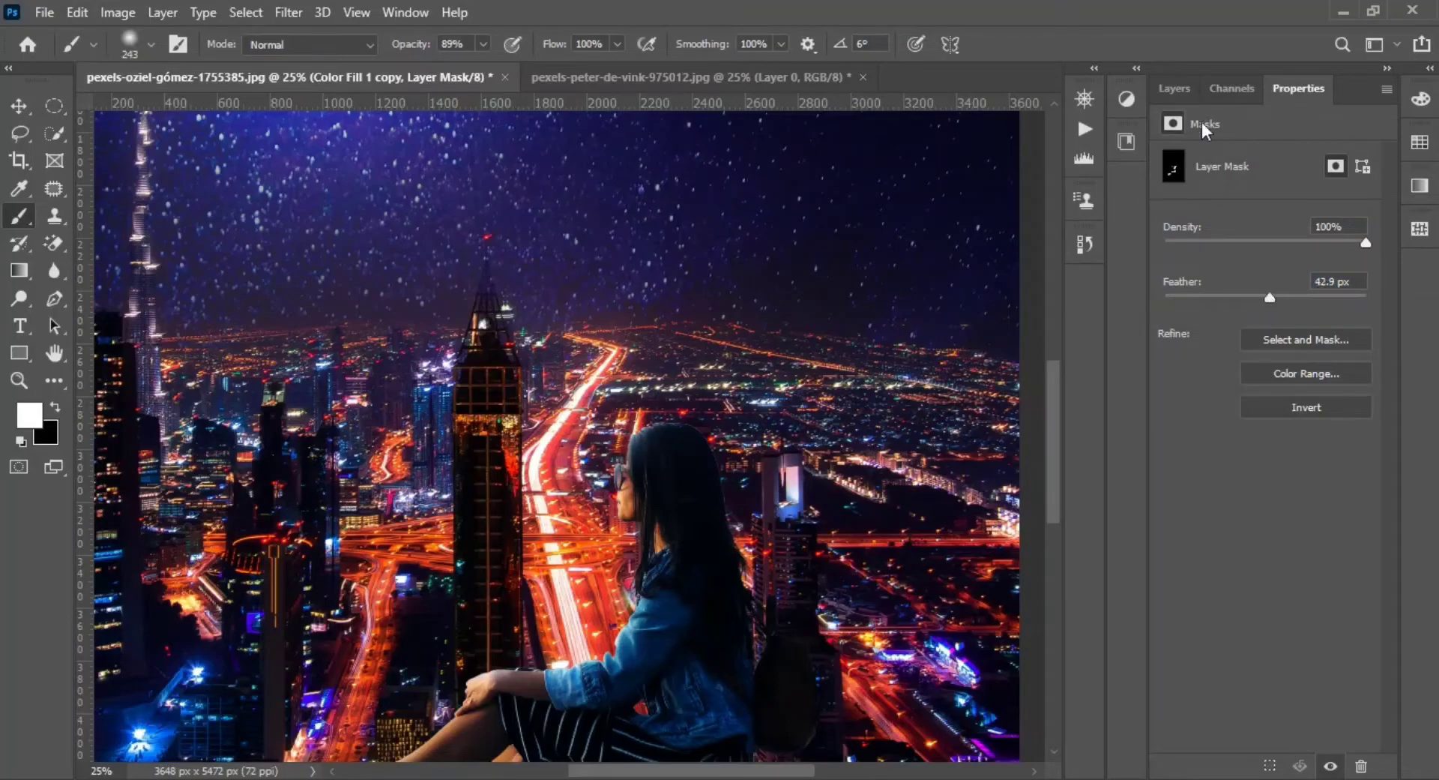
pyautogui.click(1174, 88)
pyautogui.click(19, 380)
pyautogui.hotkey('ctrl', '-')
pyautogui.hotkey('ctrl', '-')
pyautogui.hotkey('ctrl', '-')
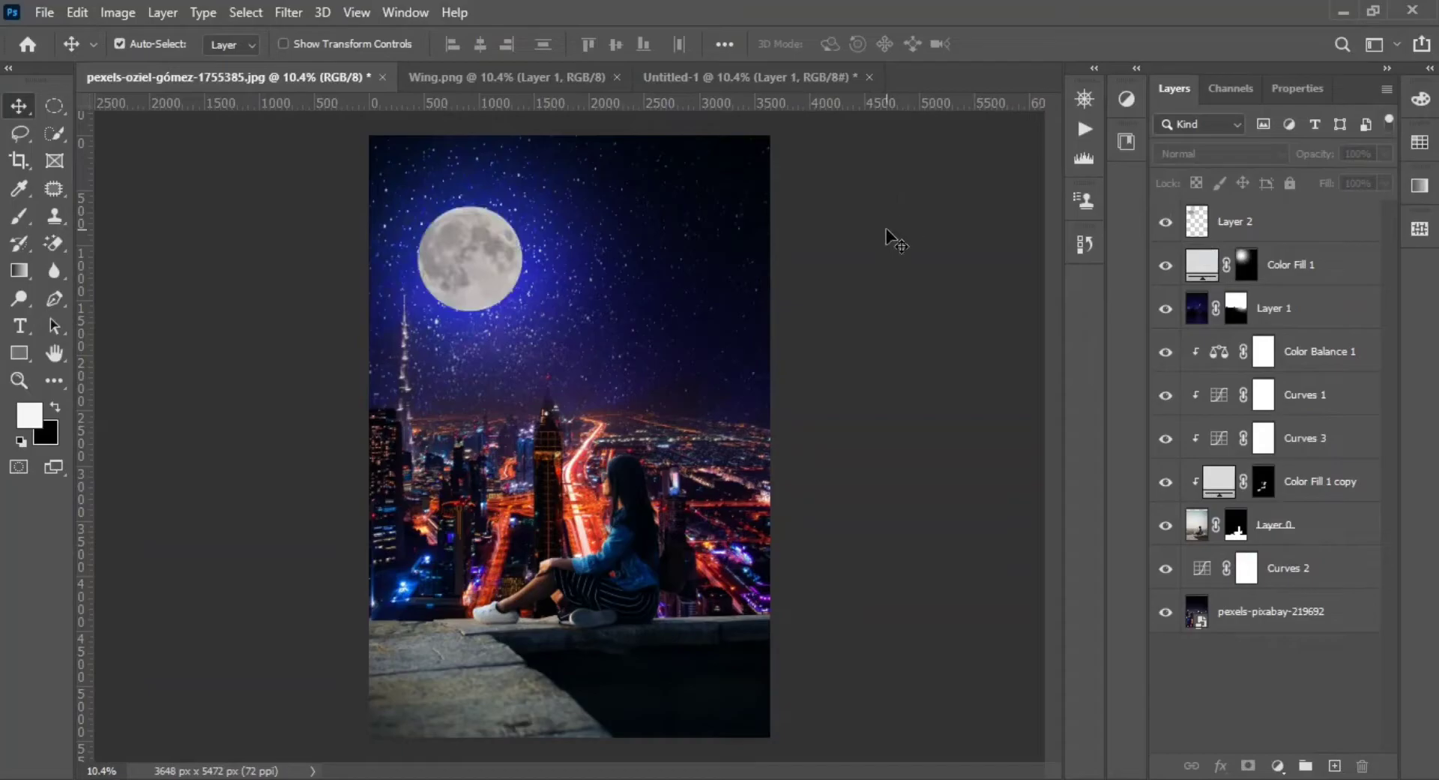
# Cut out the Goodyear blimp with Select > Focus Area and a layer mask
pyautogui.click(730, 78)
pyautogui.click(19, 380)
pyautogui.moveTo(739, 524); pyautogui.dragTo(907, 545)
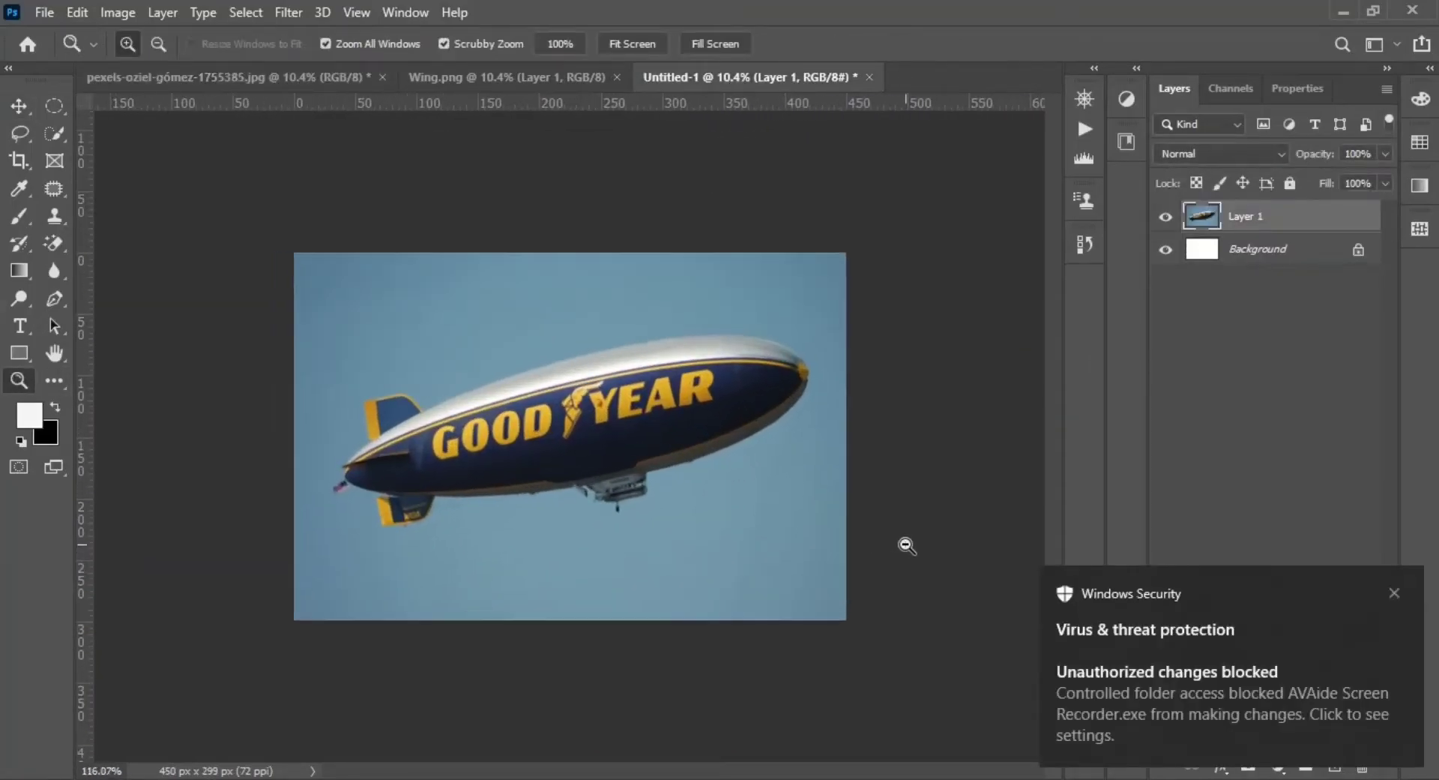
pyautogui.click(245, 12)
pyautogui.click(321, 234)
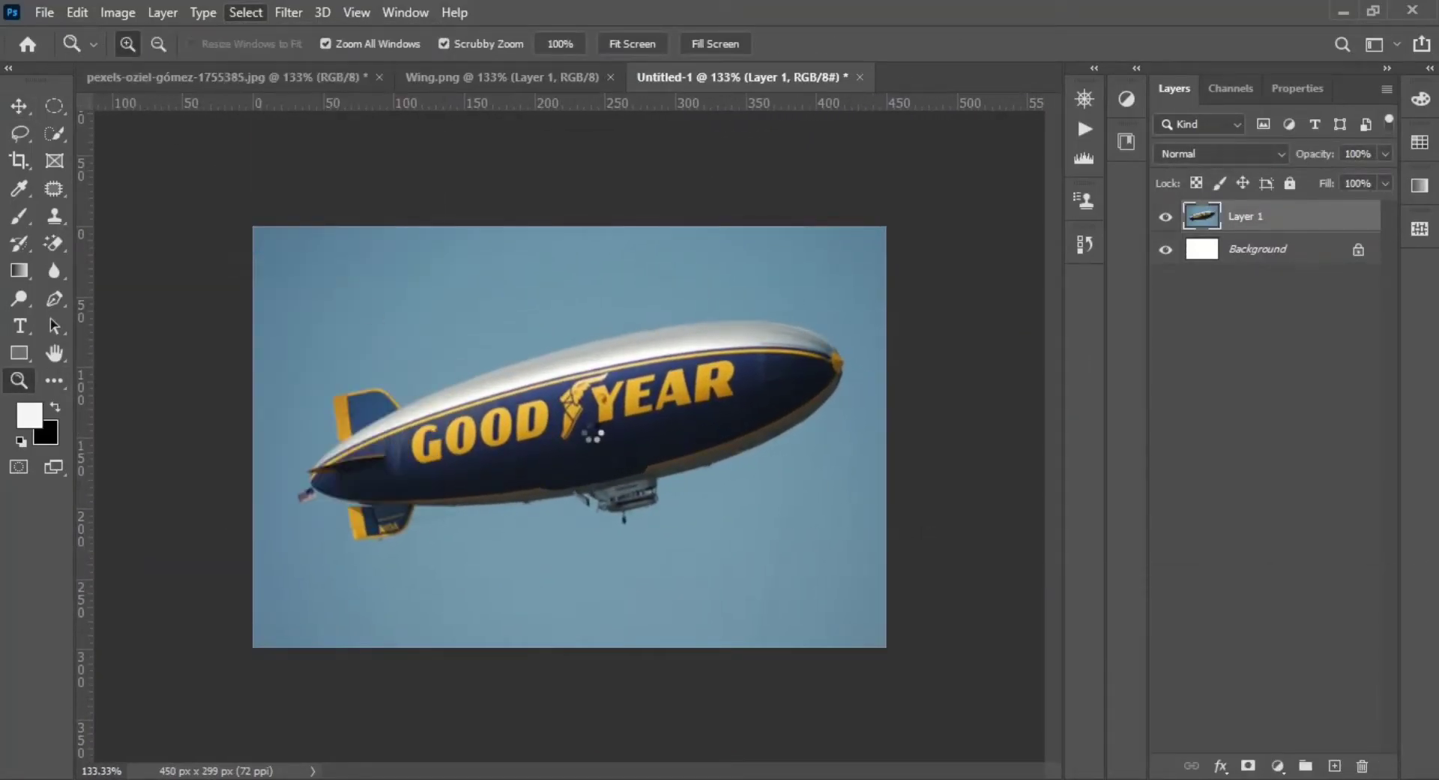
pyautogui.click(1248, 766)
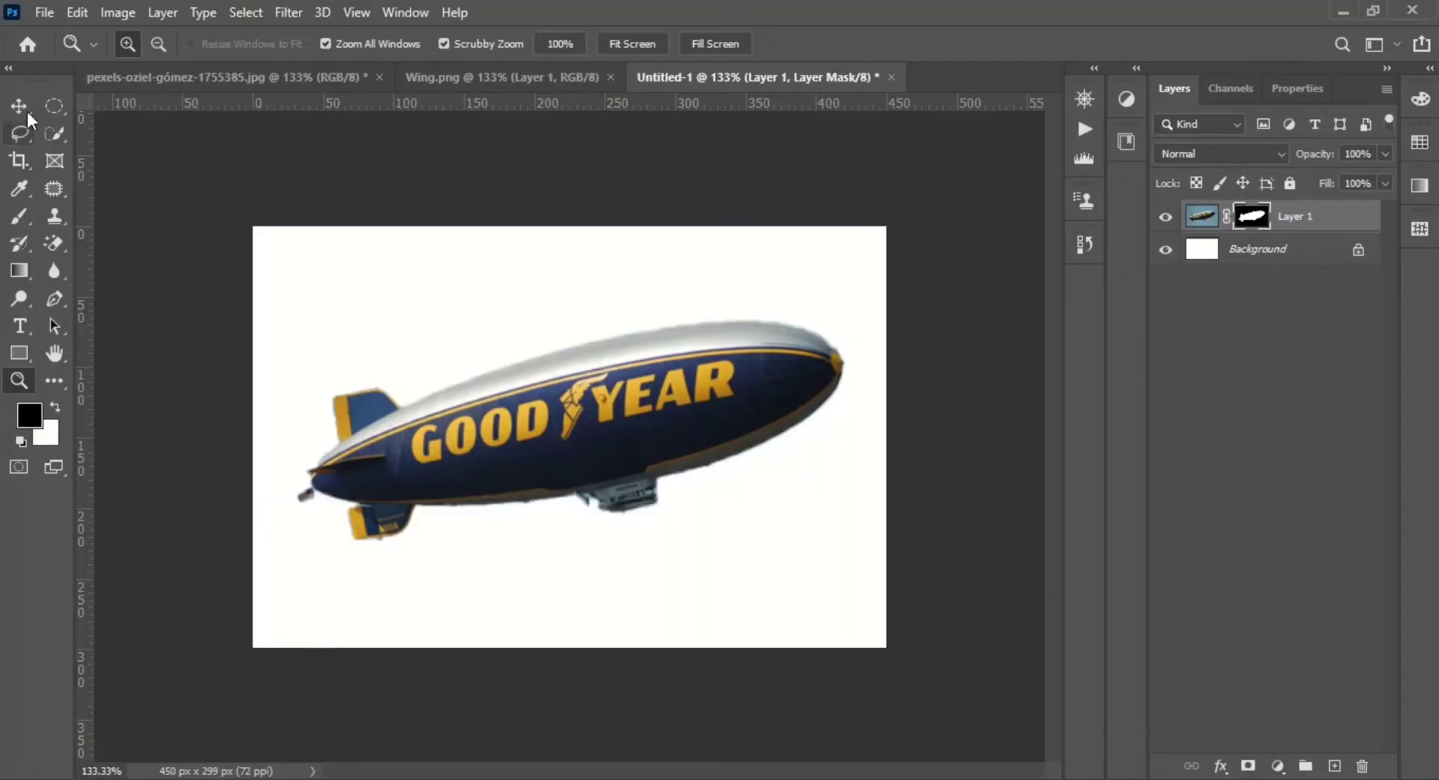
# Drag the blimp into the city composite and enlarge it up into the sky
pyautogui.press('v')
pyautogui.moveTo(569, 420)
pyautogui.mouseDown()
pyautogui.moveTo(290, 207)
pyautogui.moveTo(321, 182)
pyautogui.mouseUp()
pyautogui.click(19, 380)
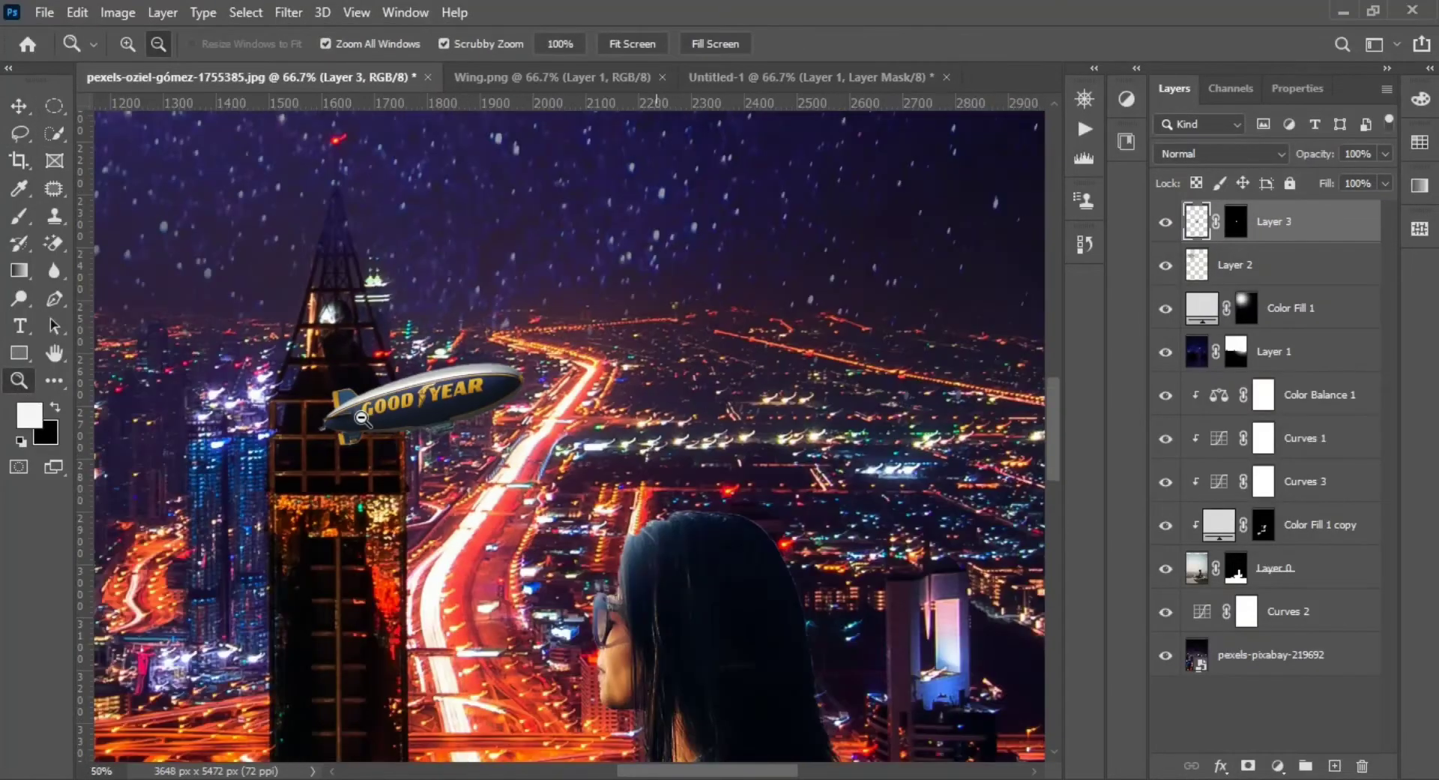
pyautogui.keyDown('alt'); pyautogui.click(480, 419); pyautogui.keyUp('alt')
pyautogui.press('v')
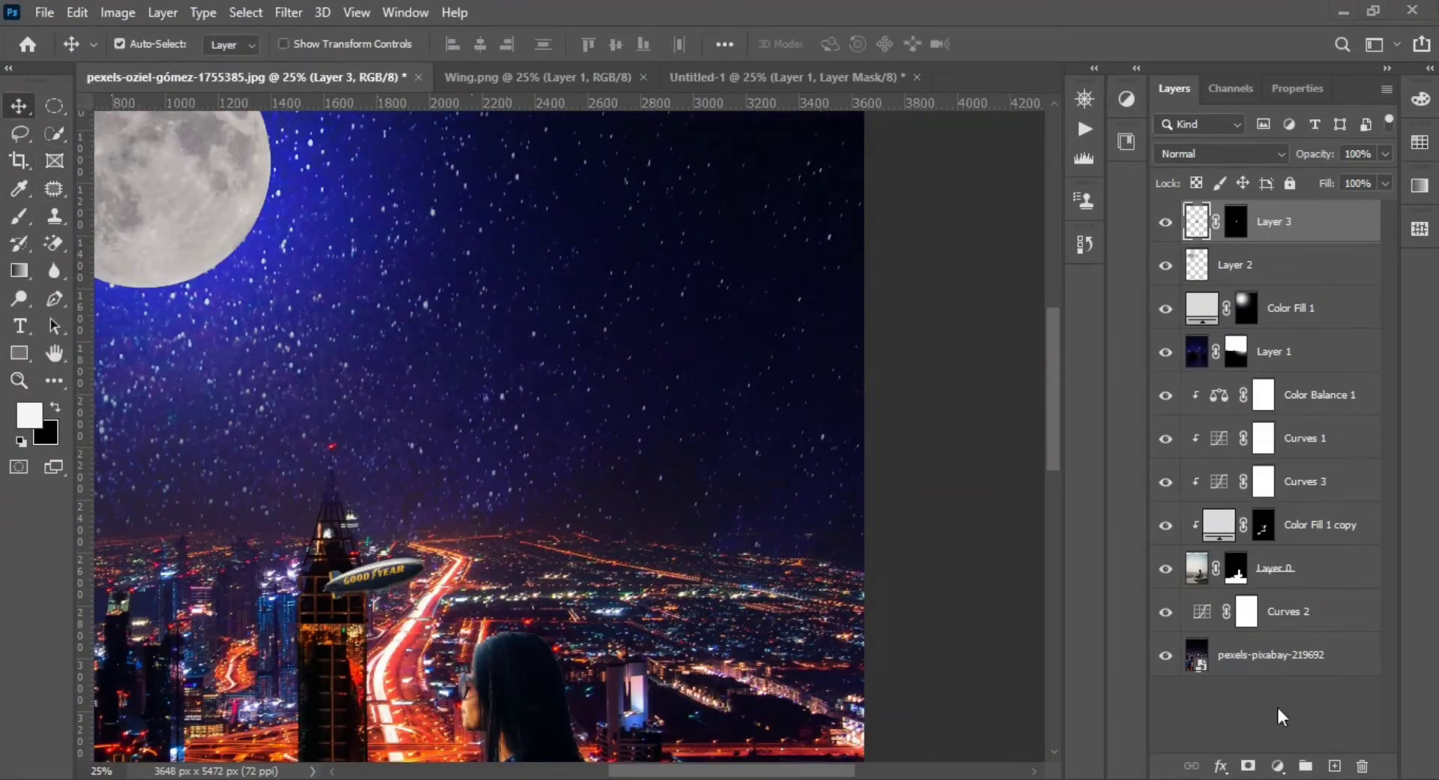
pyautogui.hotkey('ctrl', 't')
pyautogui.moveTo(424, 556); pyautogui.dragTo(658, 386)
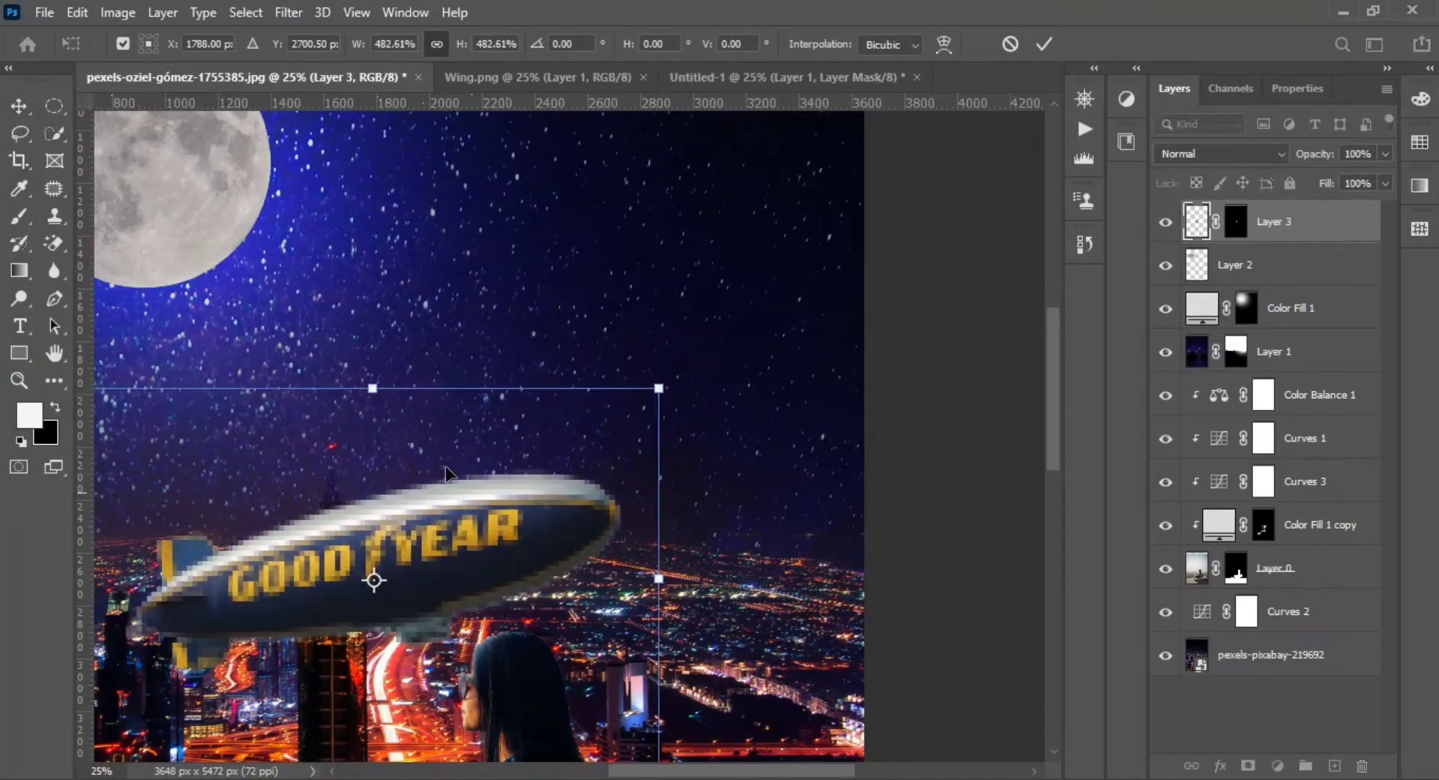
pyautogui.moveTo(375, 578); pyautogui.dragTo(530, 289)
pyautogui.press('Return')
# Shrink the blimp to about 82% and position it right of the moon
pyautogui.press('z')
pyautogui.keyDown('alt'); pyautogui.click(572, 395); pyautogui.keyUp('alt')
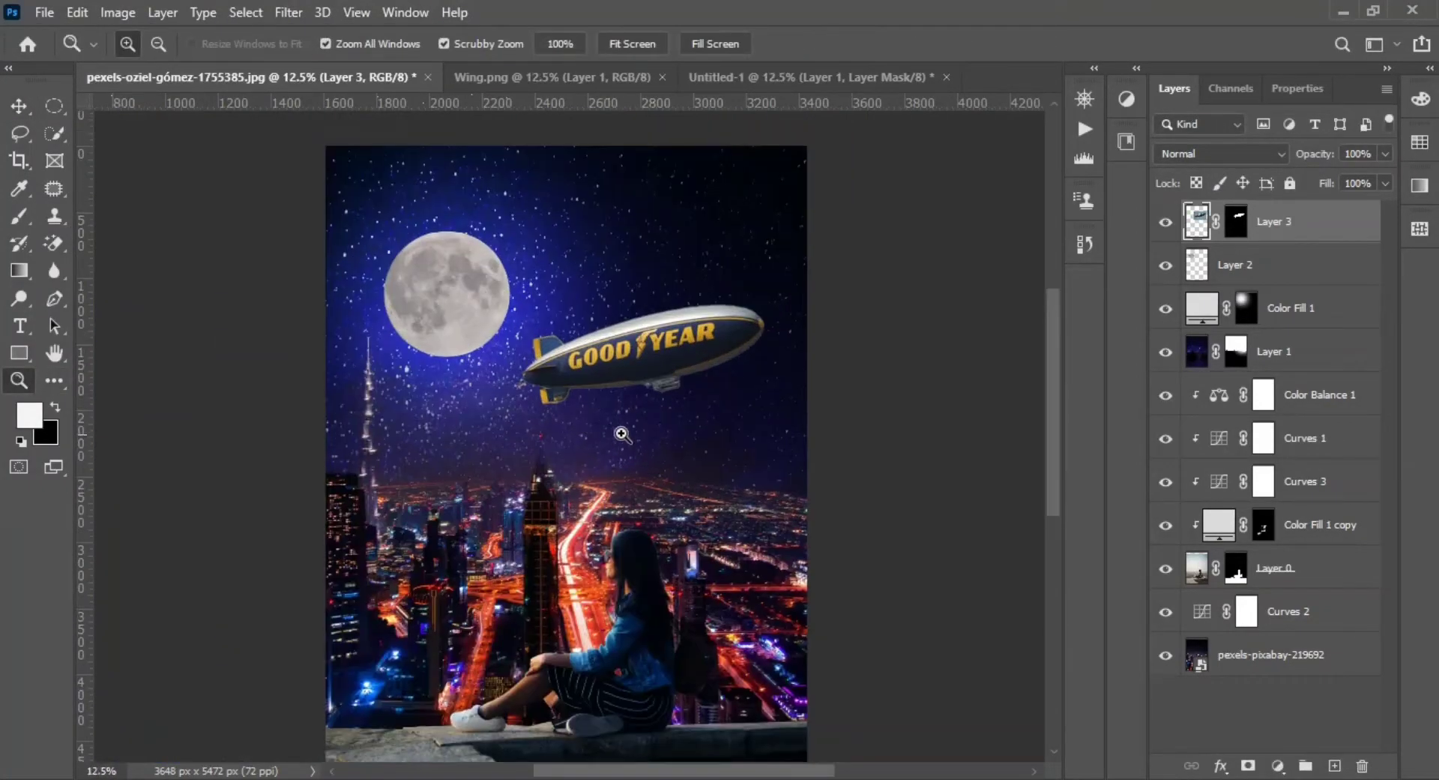
pyautogui.press('v')
pyautogui.hotkey('ctrl', 't')
pyautogui.moveTo(782, 485); pyautogui.dragTo(731, 451)
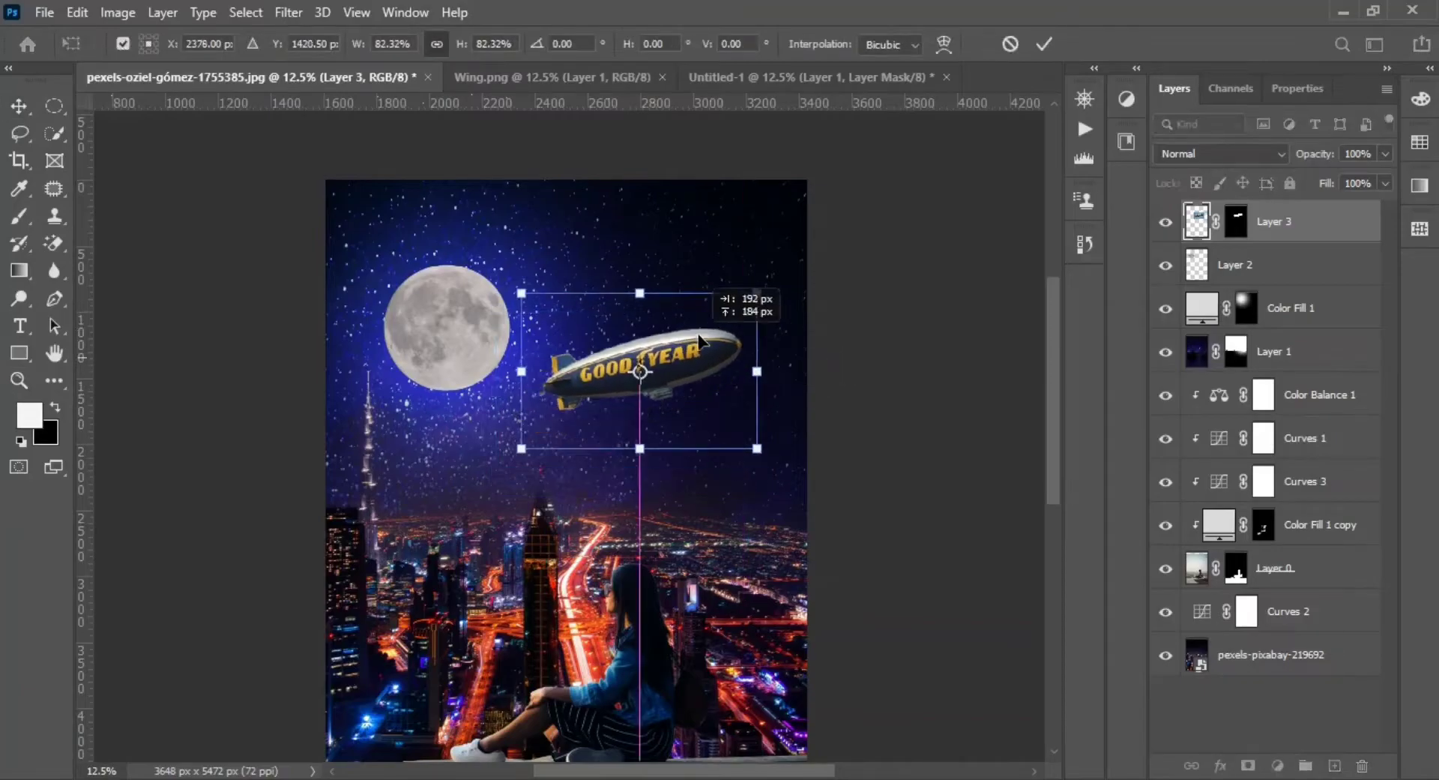
pyautogui.moveTo(700, 355); pyautogui.dragTo(738, 323)
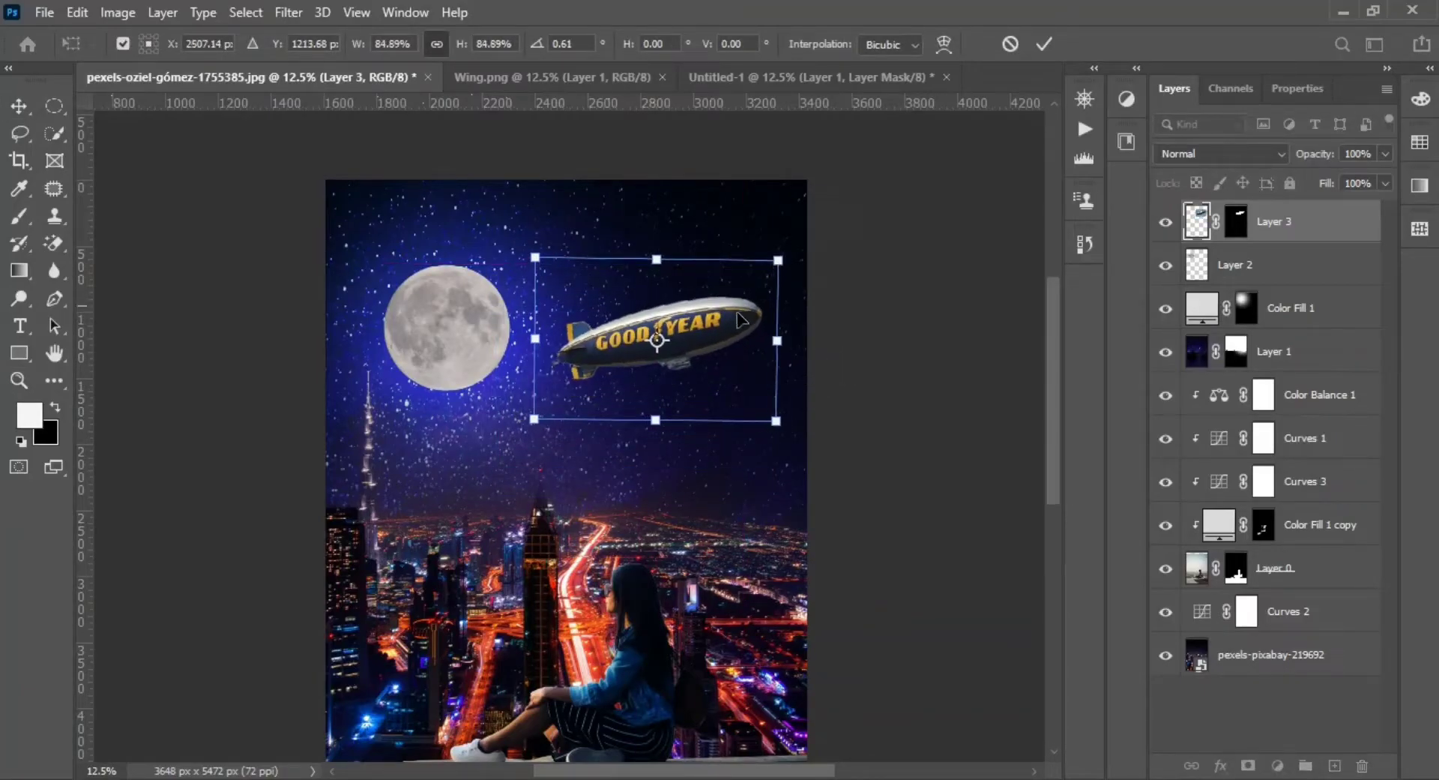
pyautogui.press('Return')
pyautogui.moveTo(718, 339)
pyautogui.mouseDown()
pyautogui.moveTo(719, 384)
pyautogui.moveTo(656, 328)
pyautogui.mouseUp()
# Add a Curves 4 adjustment clipped to the blimp, darkening its midtones and shadows
pyautogui.press('z')
pyautogui.scroll(2, 655, 327)
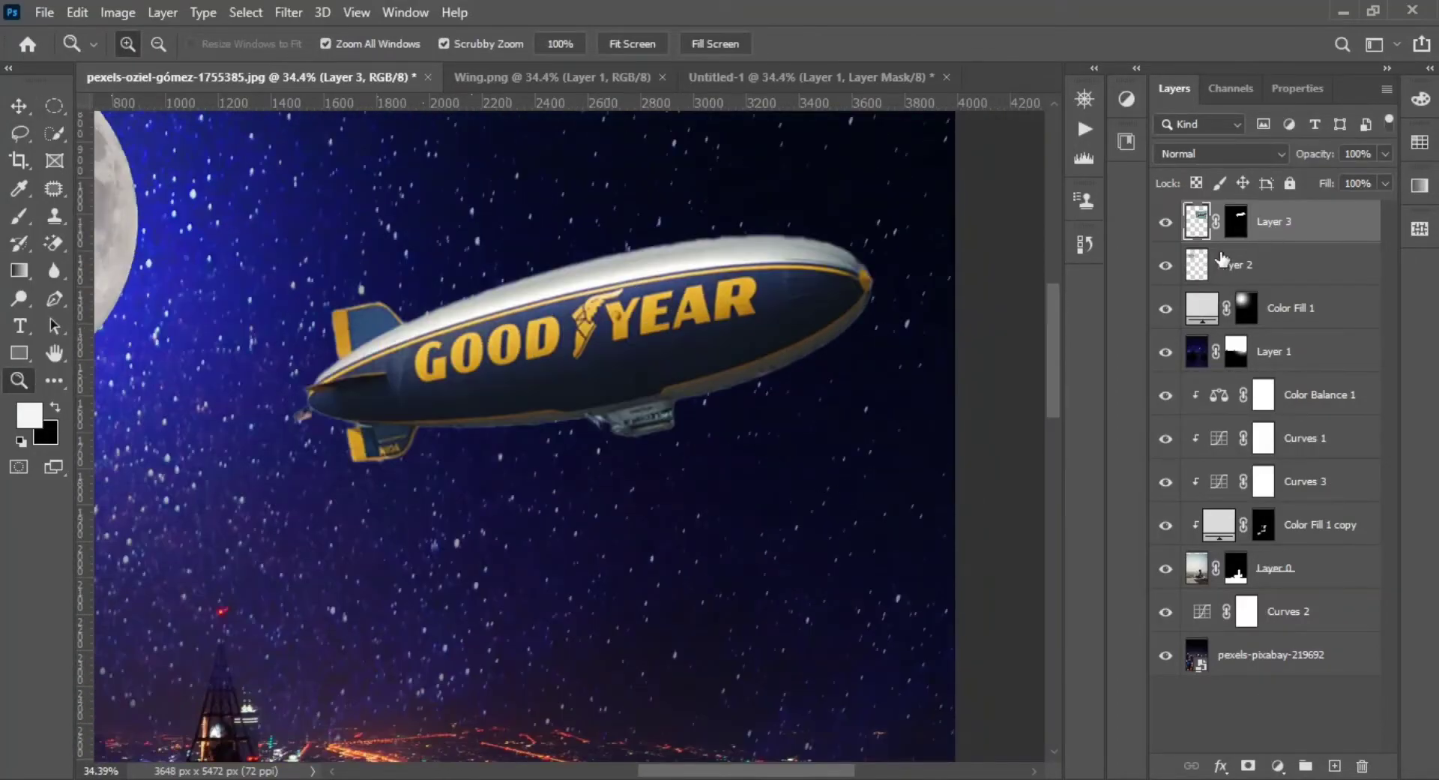
pyautogui.click(1278, 766)
pyautogui.click(1342, 500)
pyautogui.moveTo(1294, 282)
pyautogui.mouseDown()
pyautogui.moveTo(1292, 294)
pyautogui.moveTo(1344, 253)
pyautogui.mouseUp()
pyautogui.moveTo(1269, 316); pyautogui.dragTo(1269, 325)
pyautogui.press('F7')
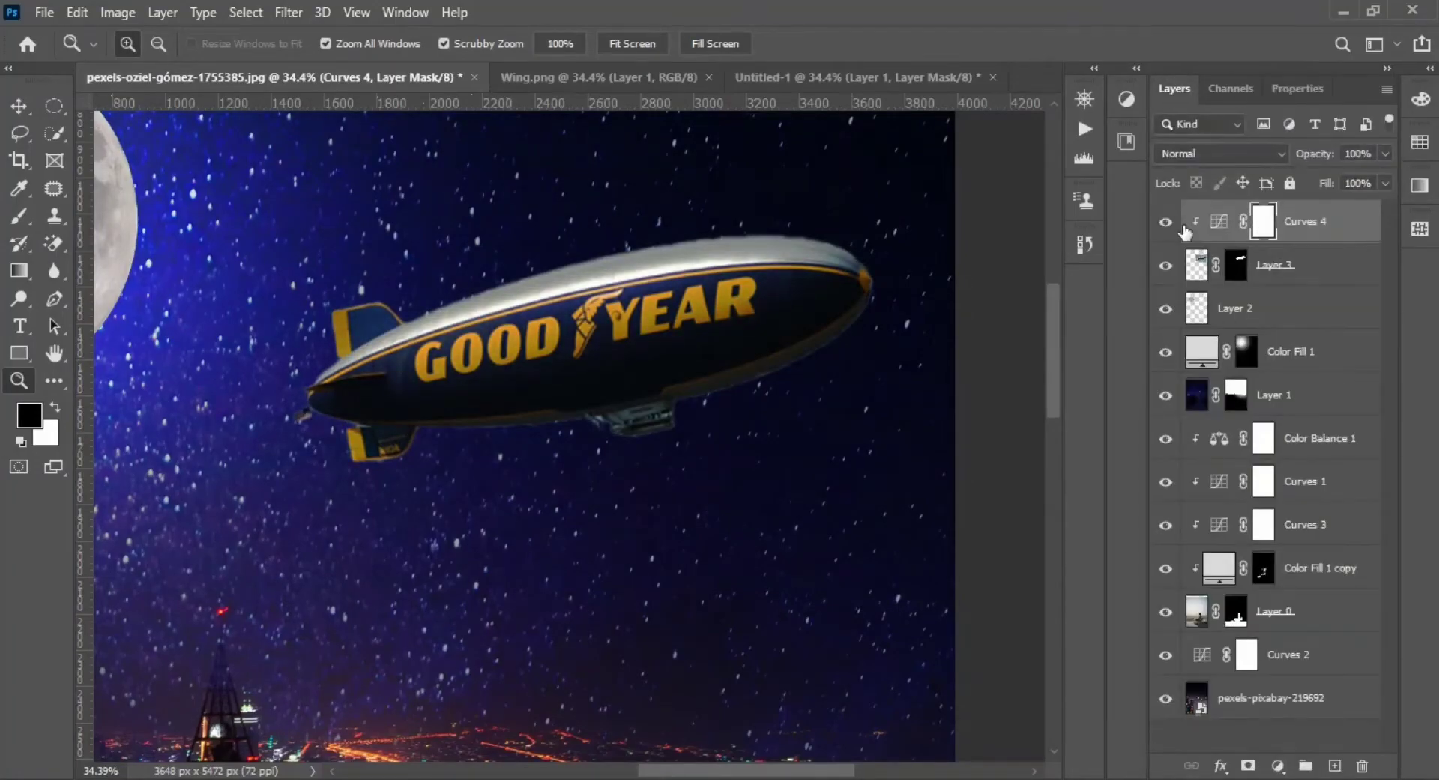
pyautogui.click(1174, 229)
pyautogui.hotkey('ctrl', '-')
pyautogui.hotkey('ctrl', '-')
pyautogui.hotkey('ctrl', '-')
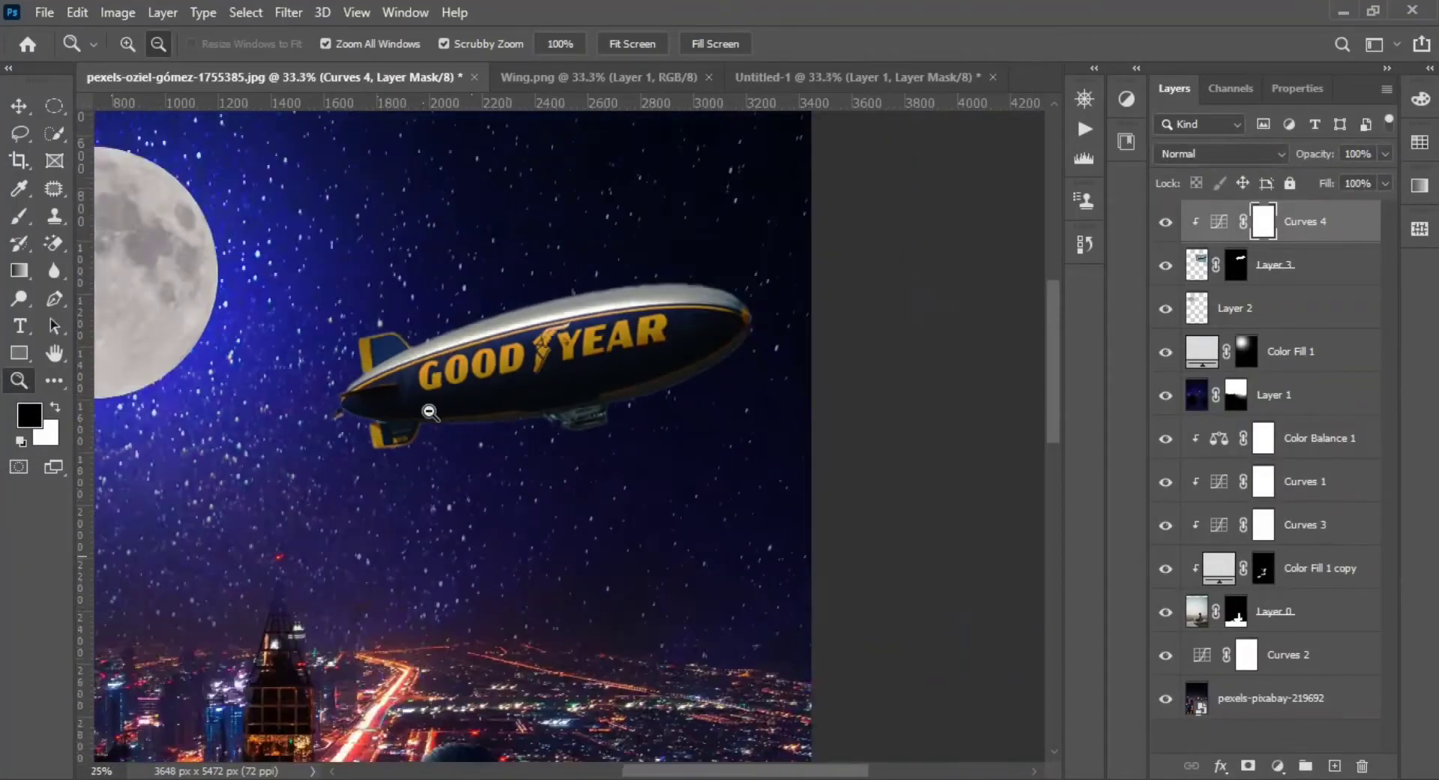
pyautogui.hotkey('ctrl', '-')
pyautogui.hotkey('ctrl', '-')
# Add a clipped Color Balance 2 with Midtones Cyan-Red -26 and Yellow-Blue +17
pyautogui.hotkey('ctrl', '2')
pyautogui.press('x')
pyautogui.click(843, 375)
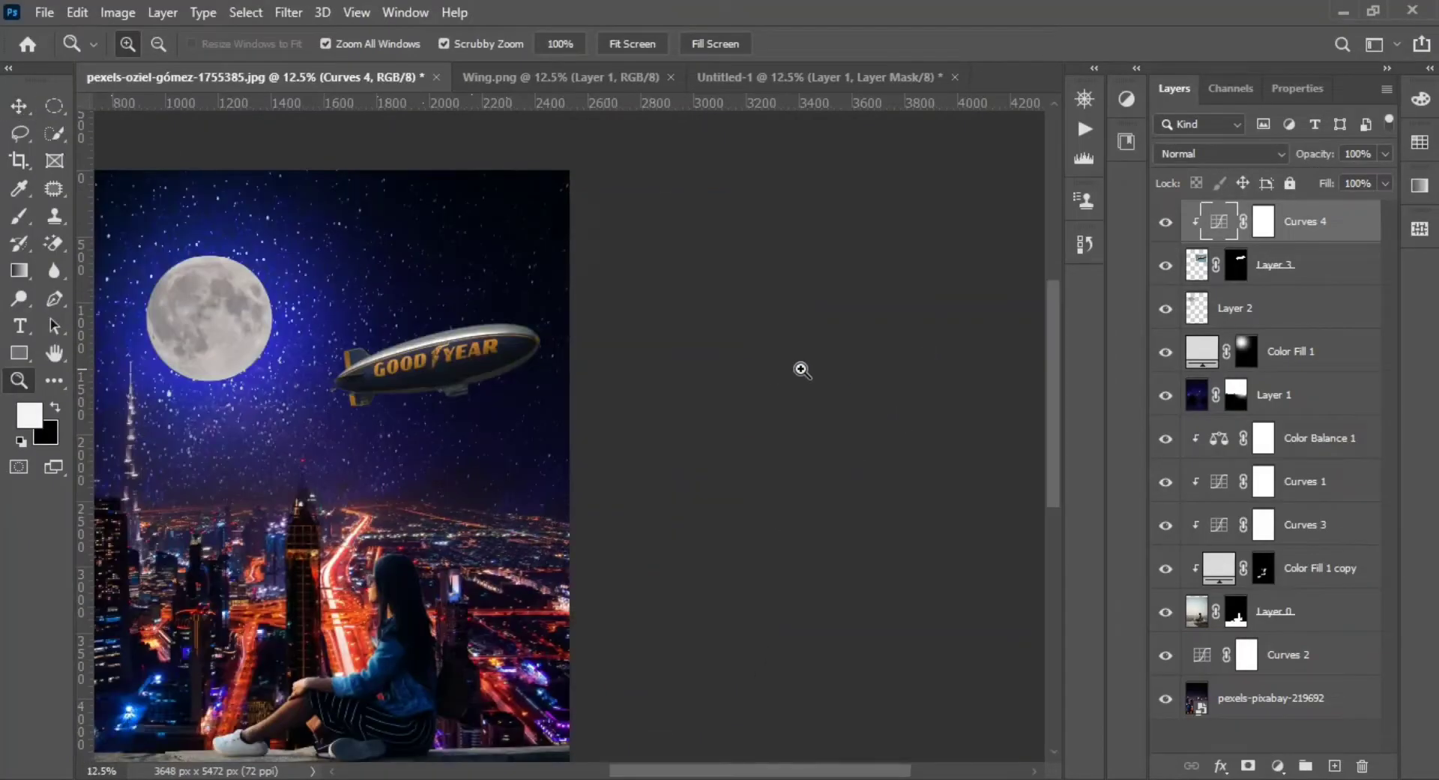
pyautogui.click(1278, 765)
pyautogui.click(1308, 562)
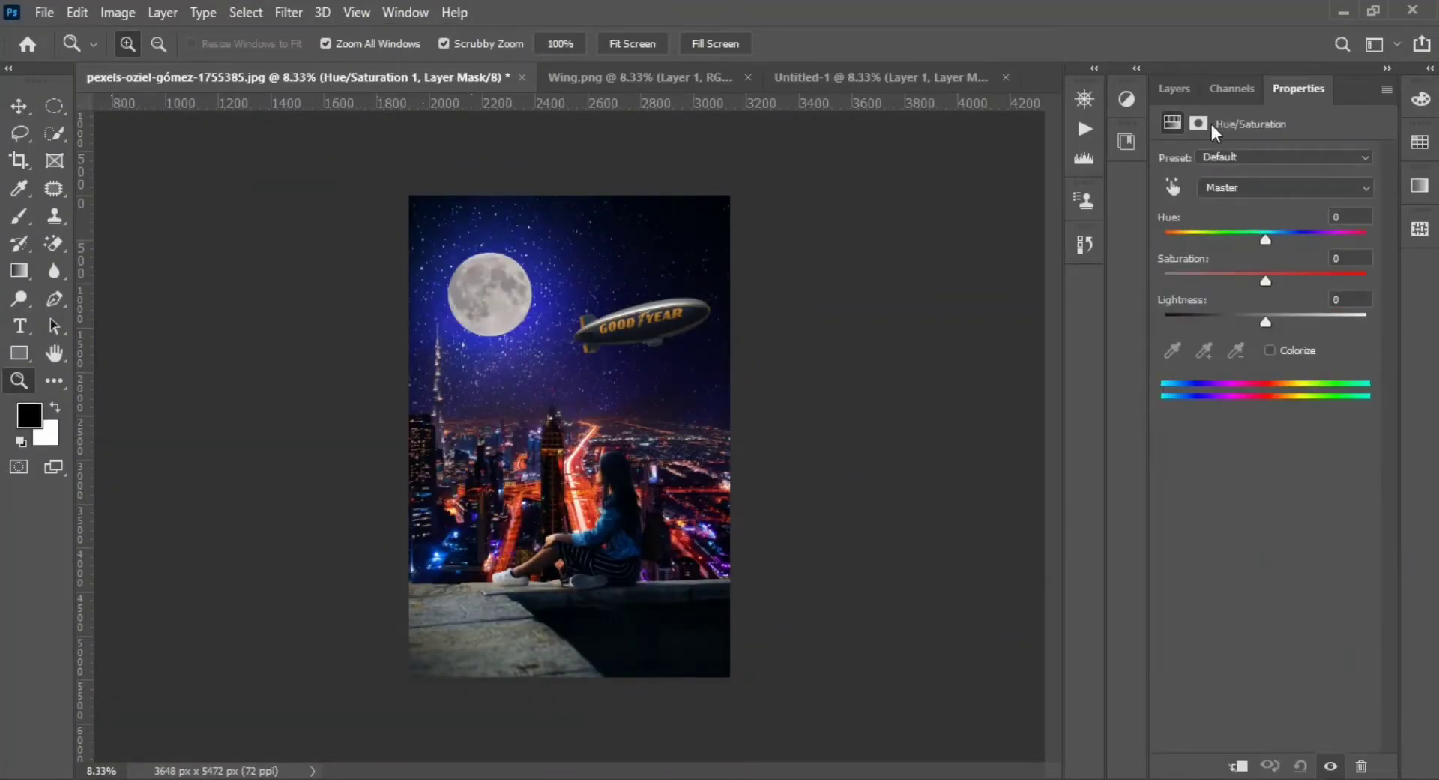
pyautogui.click(1174, 88)
pyautogui.click(1361, 765)
pyautogui.click(1278, 766)
pyautogui.click(1286, 651)
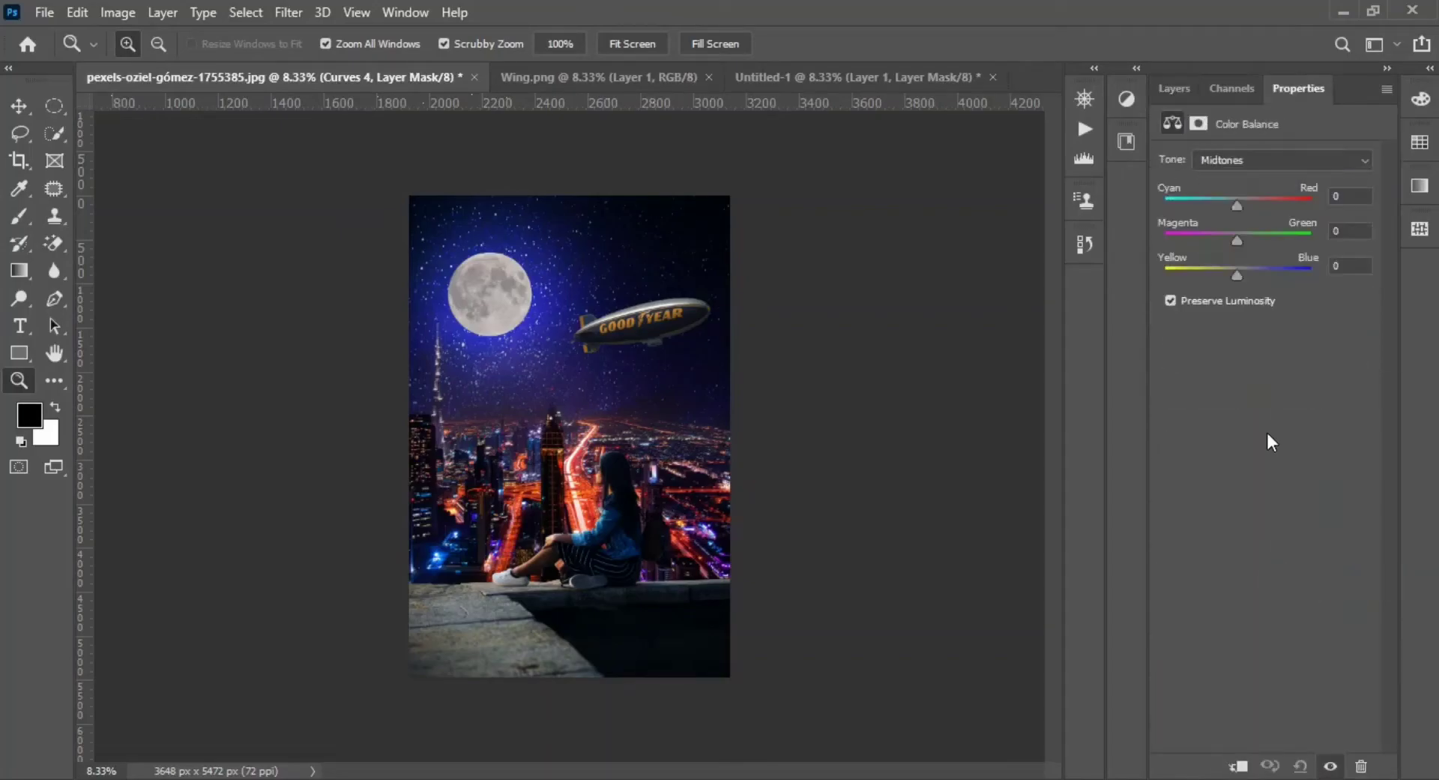
pyautogui.moveTo(1237, 206); pyautogui.dragTo(1229, 208)
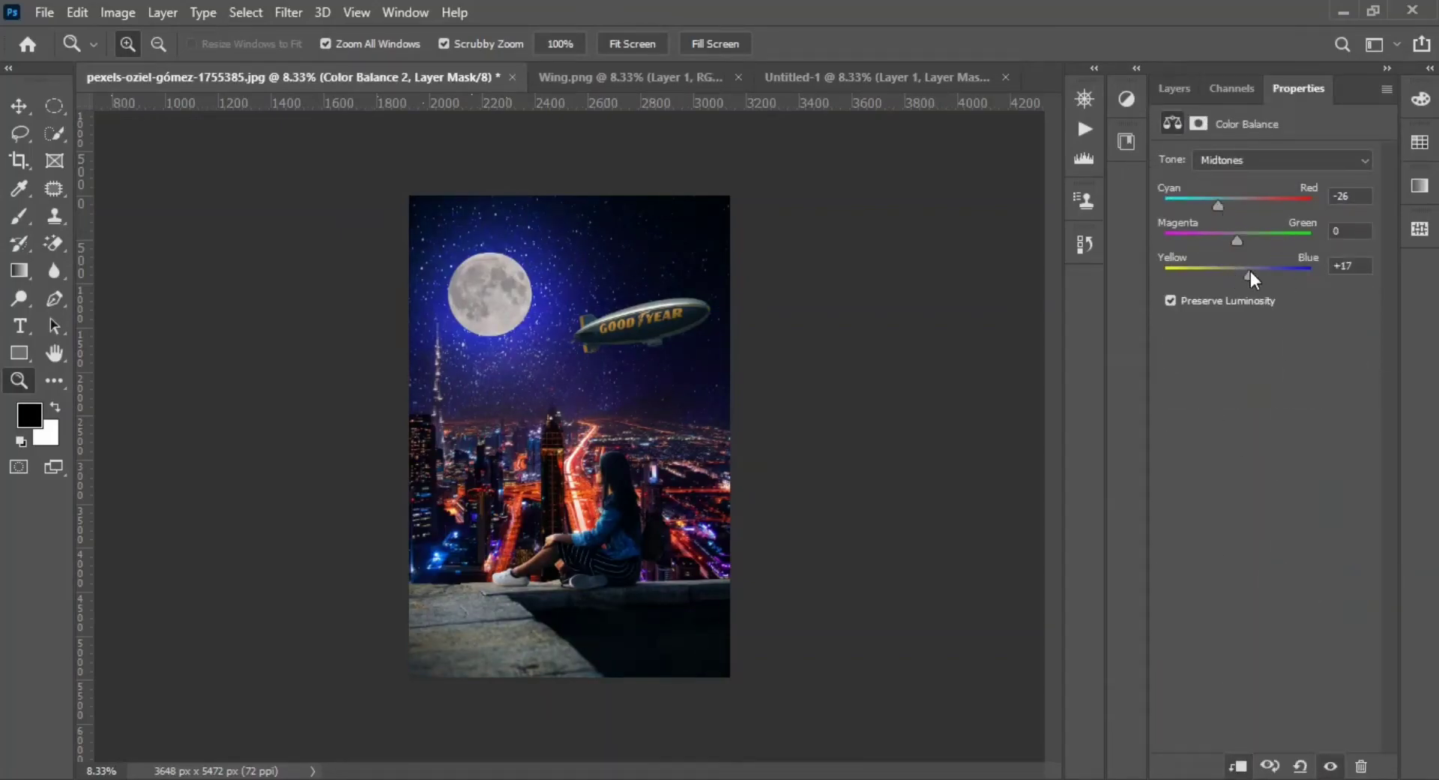
pyautogui.press('F7')
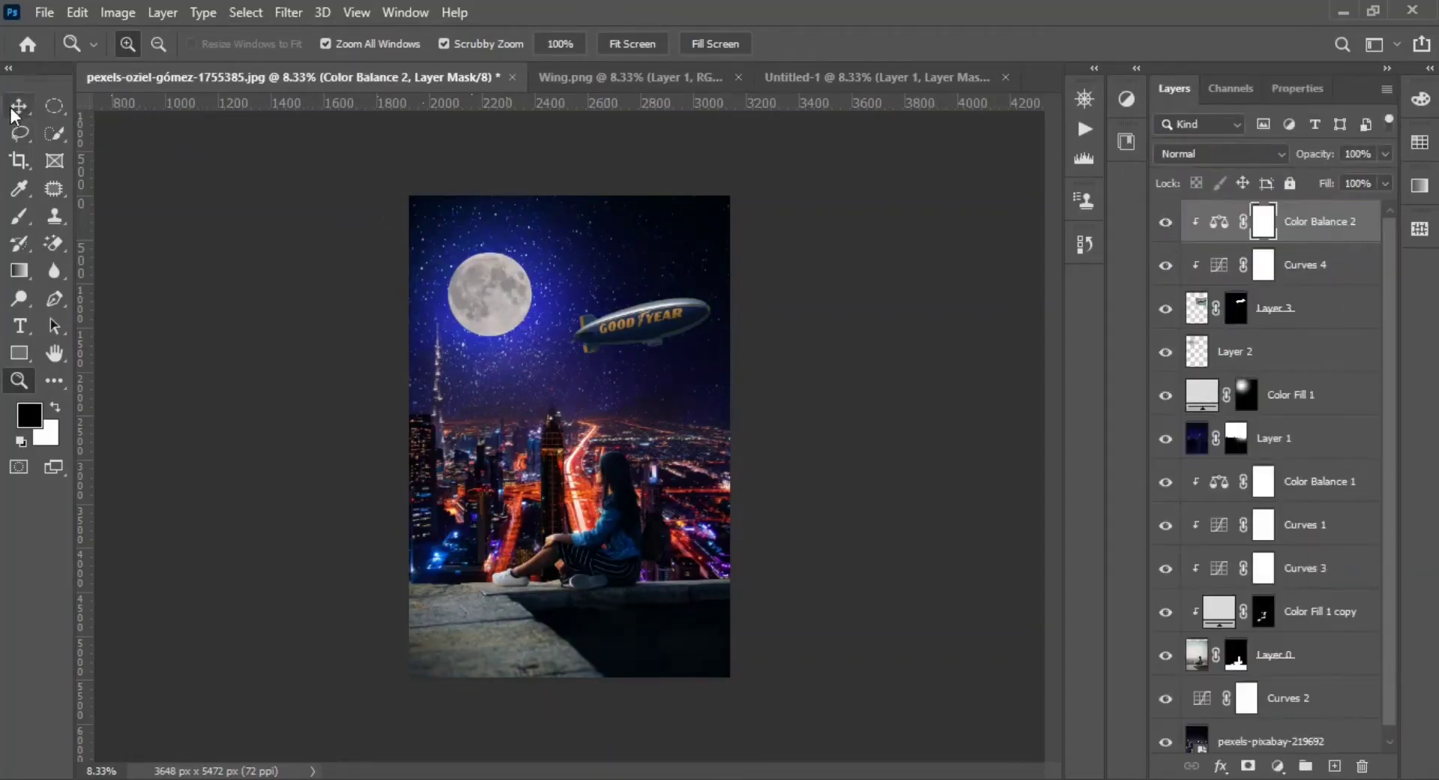
# Scale the blimp (Layer 3) up slightly and reposition it in the sky
pyautogui.click(19, 106)
pyautogui.hotkey('ctrl', 't')
pyautogui.press('Return')
pyautogui.click(645, 322)
pyautogui.hotkey('ctrl', 't')
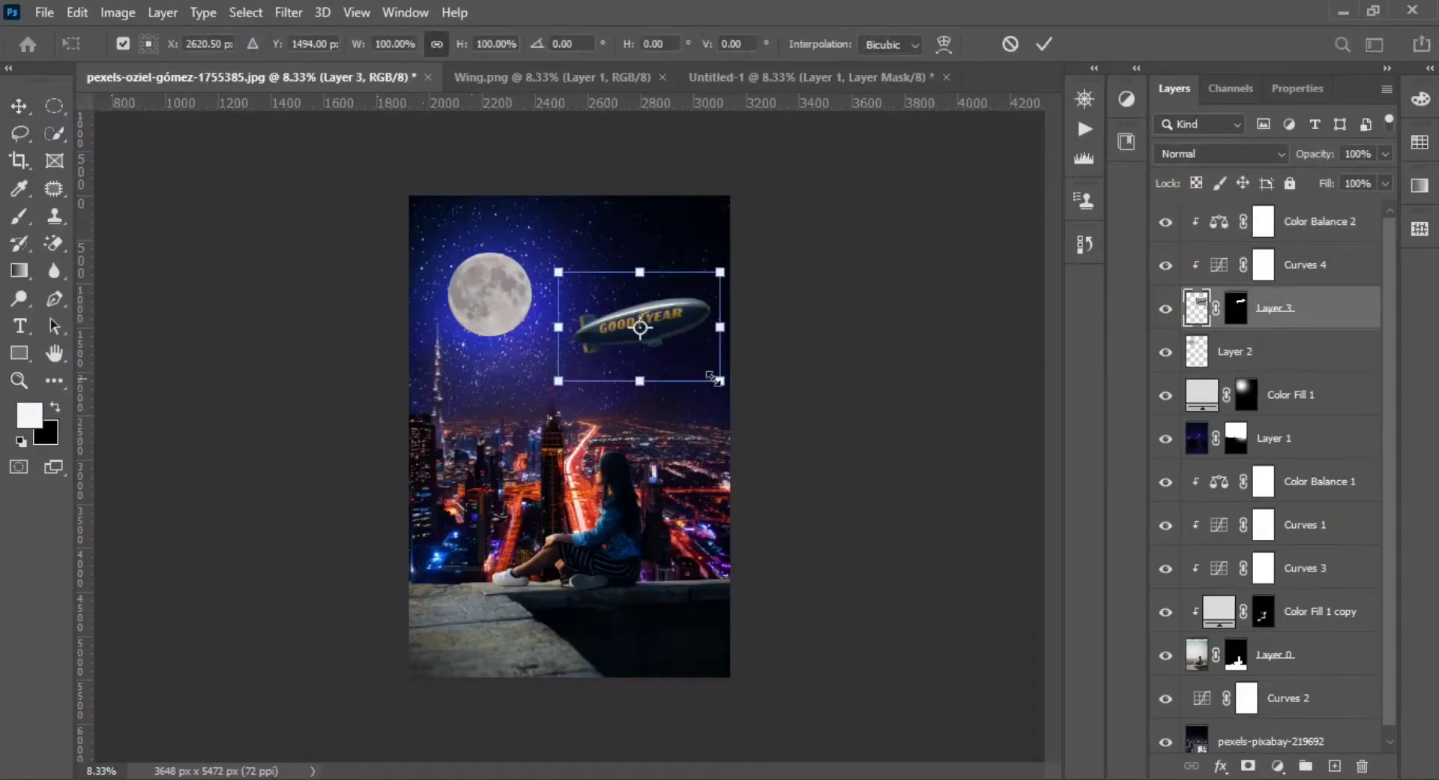
pyautogui.moveTo(713, 378); pyautogui.dragTo(701, 353)
pyautogui.press('Return')
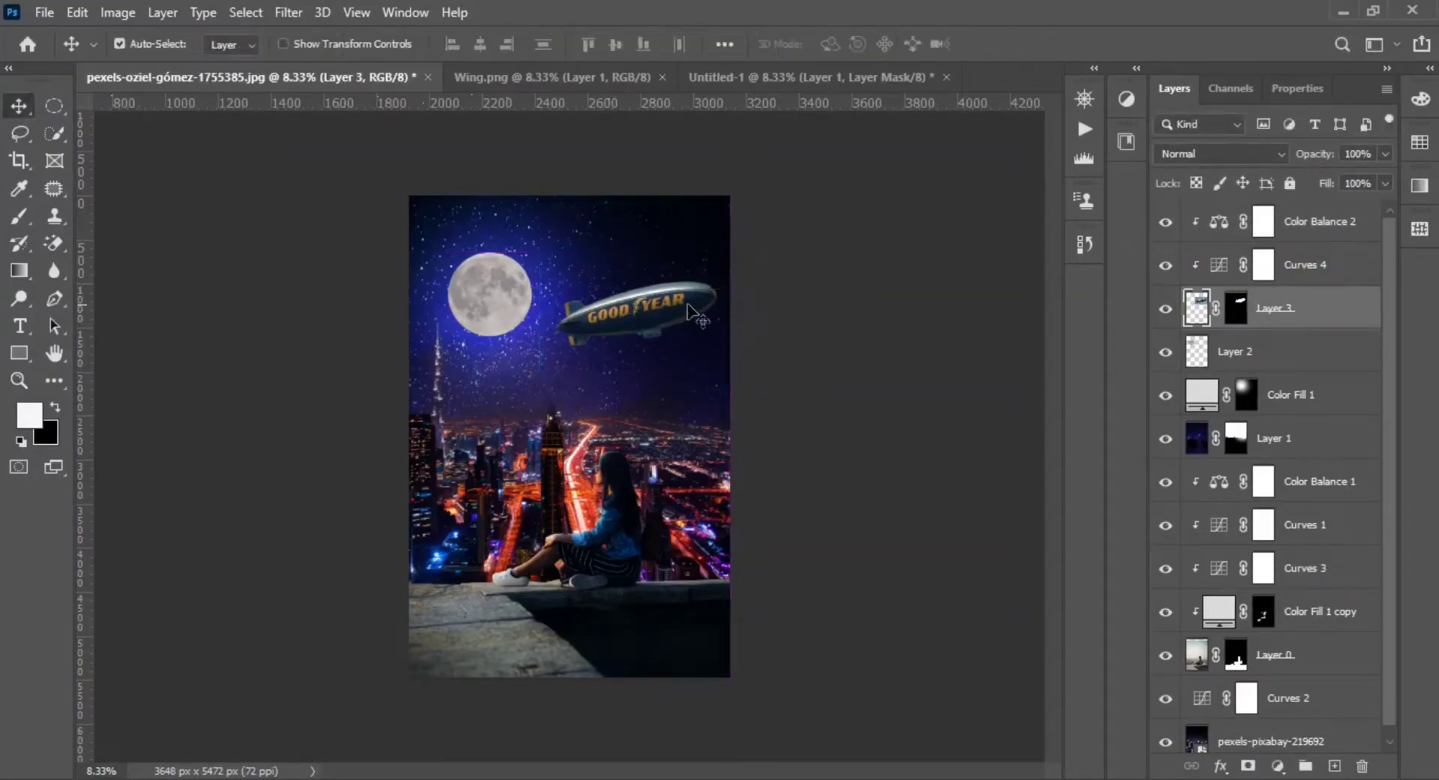
pyautogui.click(896, 255)
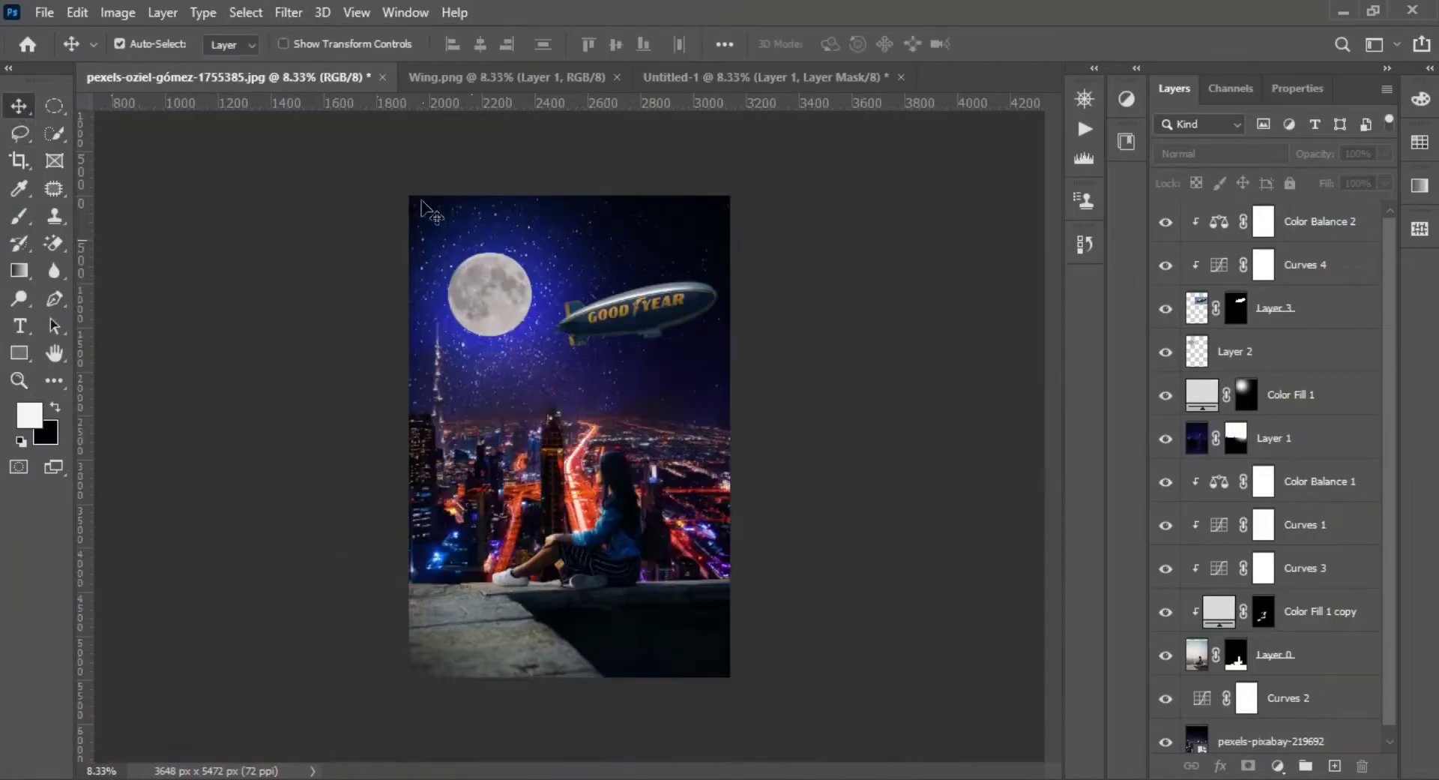
# Place Color Fill 1 copy 2 above Layer 3 and clip it as a blimp glow
pyautogui.moveTo(1204, 401); pyautogui.dragTo(1274, 248)
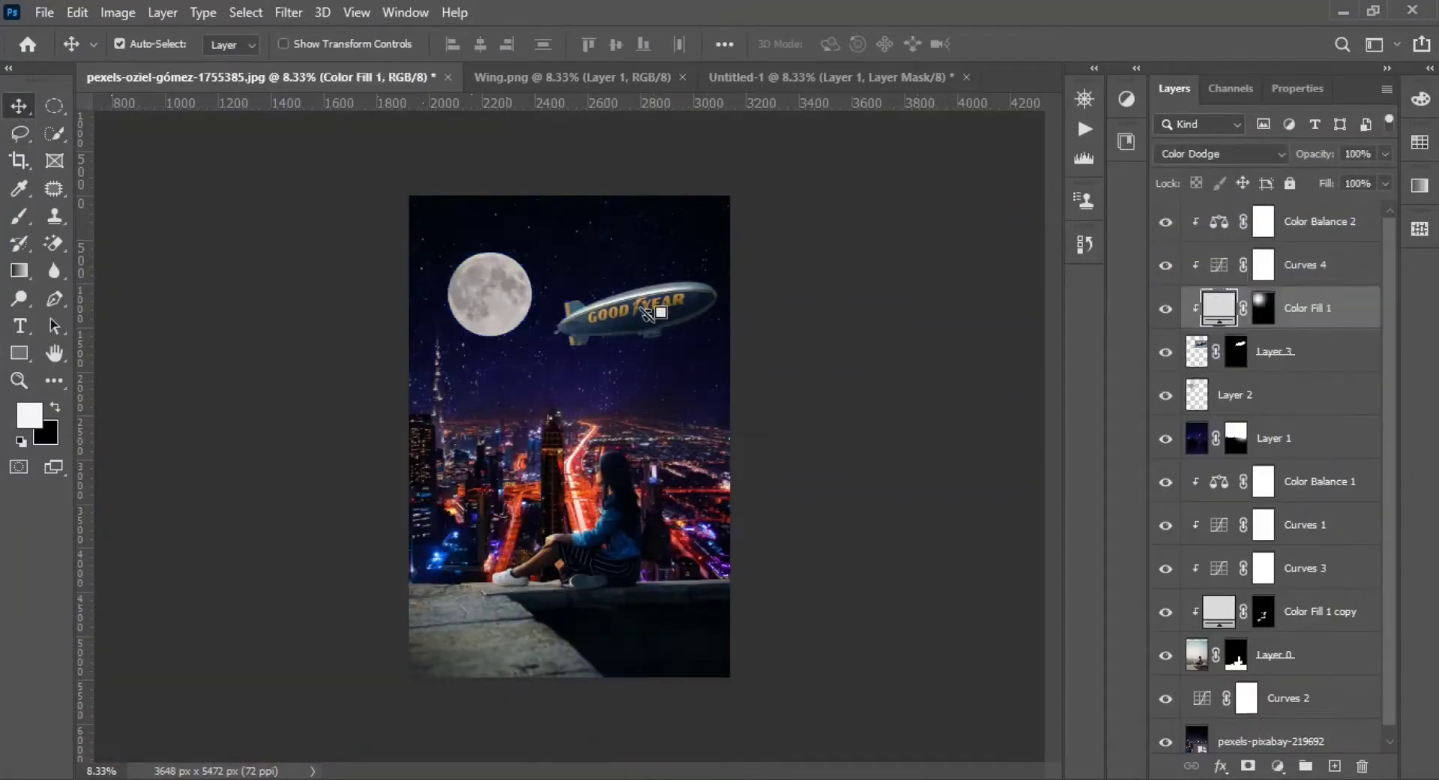
pyautogui.hotkey('ctrl', 'z')
pyautogui.moveTo(1201, 394); pyautogui.dragTo(1234, 292)
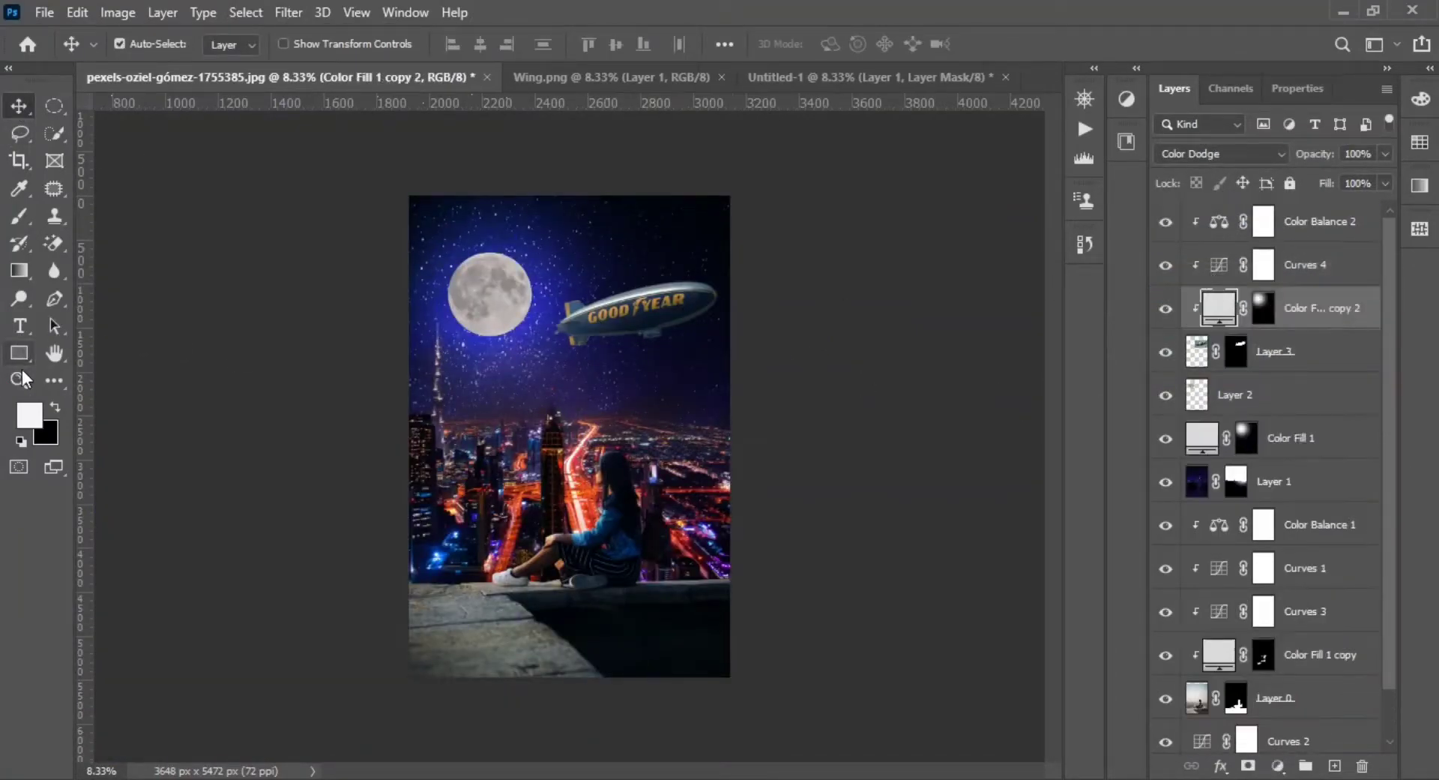
pyautogui.press('z')
pyautogui.click(691, 329)
pyautogui.hotkey('ctrl', '-')
pyautogui.hotkey('ctrl', '-')
pyautogui.hotkey('ctrl', '-')
pyautogui.hotkey('ctrl', '-')
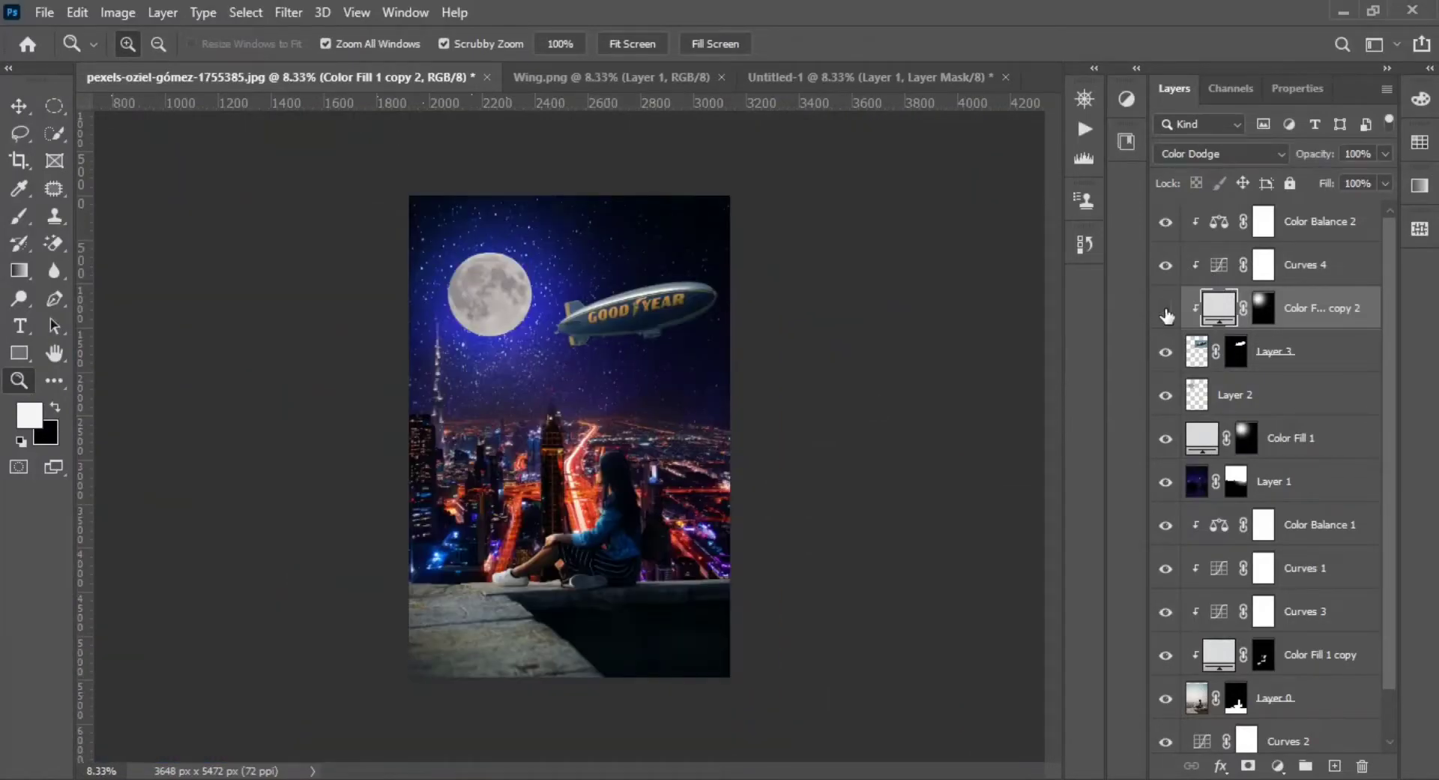
pyautogui.moveTo(842, 353); pyautogui.dragTo(585, 380)
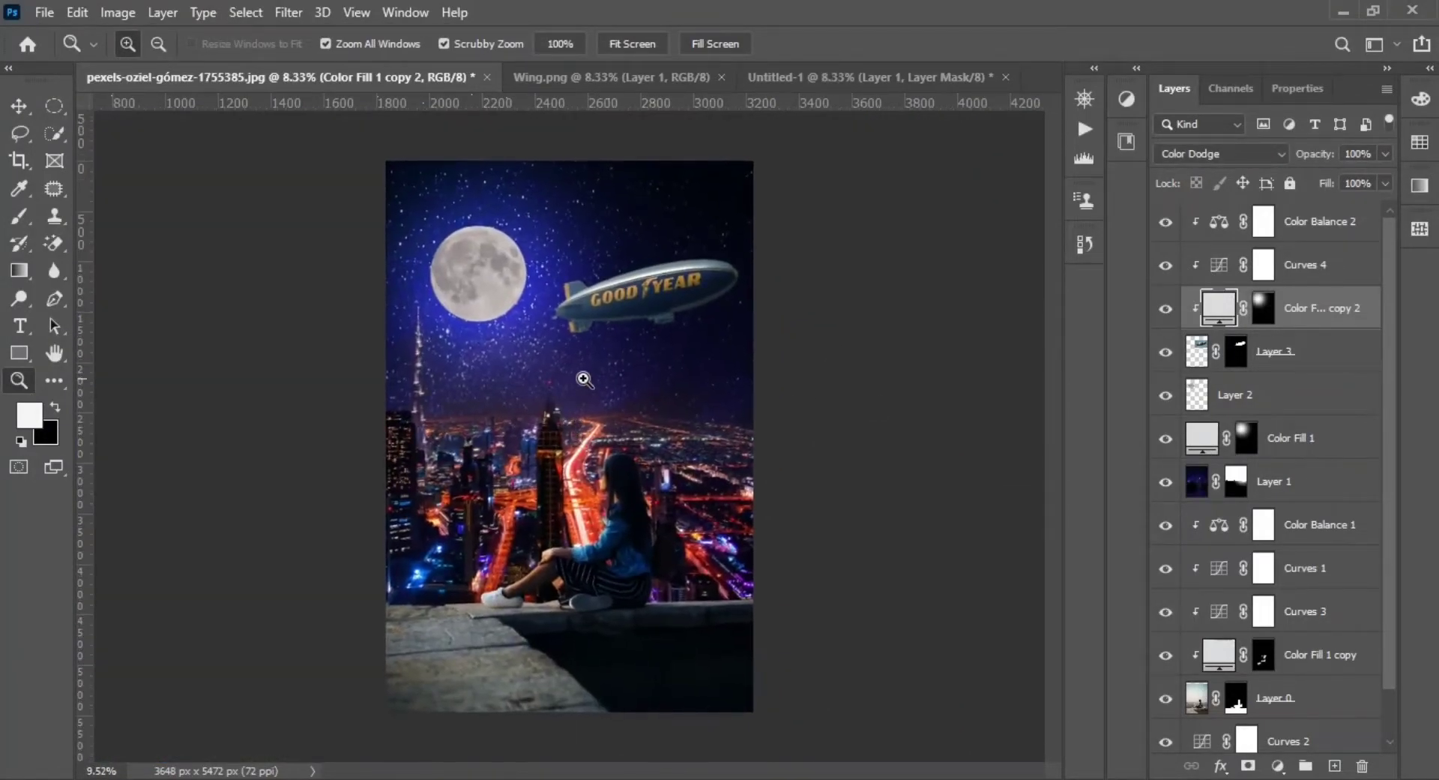
pyautogui.hotkey('ctrl', '-')
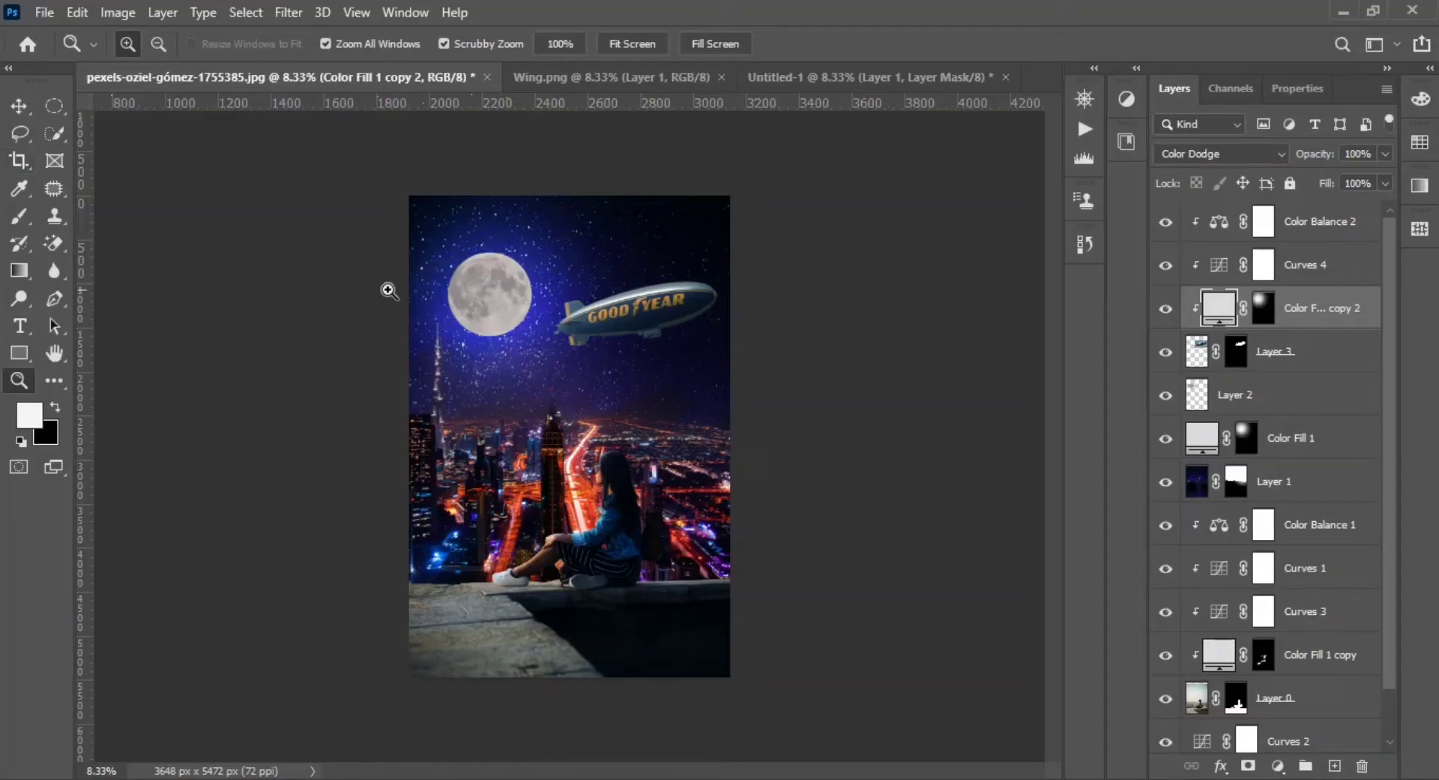
# Crop the top of the canvas down to 3648 × 4921 px
pyautogui.click(24, 159)
pyautogui.moveTo(571, 683); pyautogui.dragTo(569, 649)
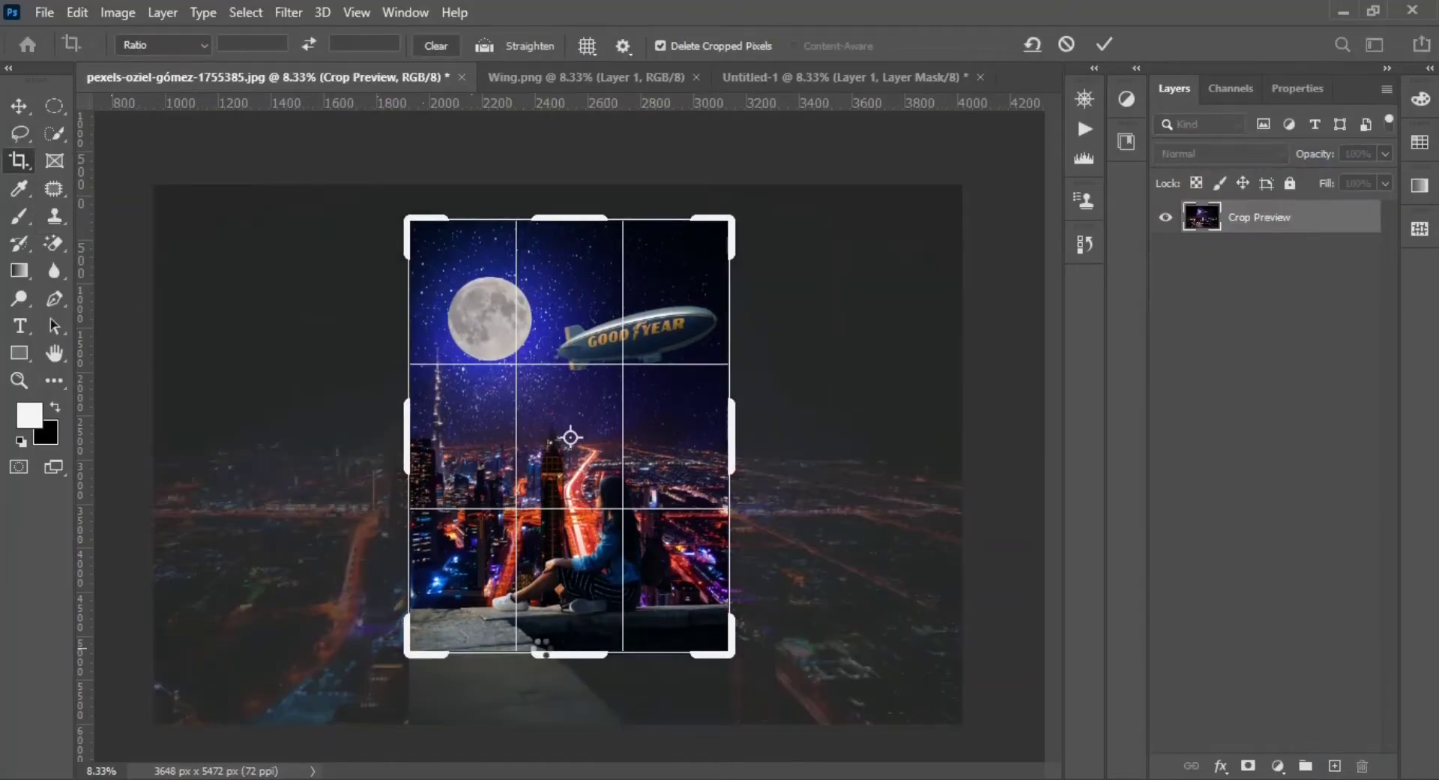
pyautogui.press('Return')
# Stamp all visible layers into a merged Layer 4 at the top of the stack
pyautogui.click(18, 105)
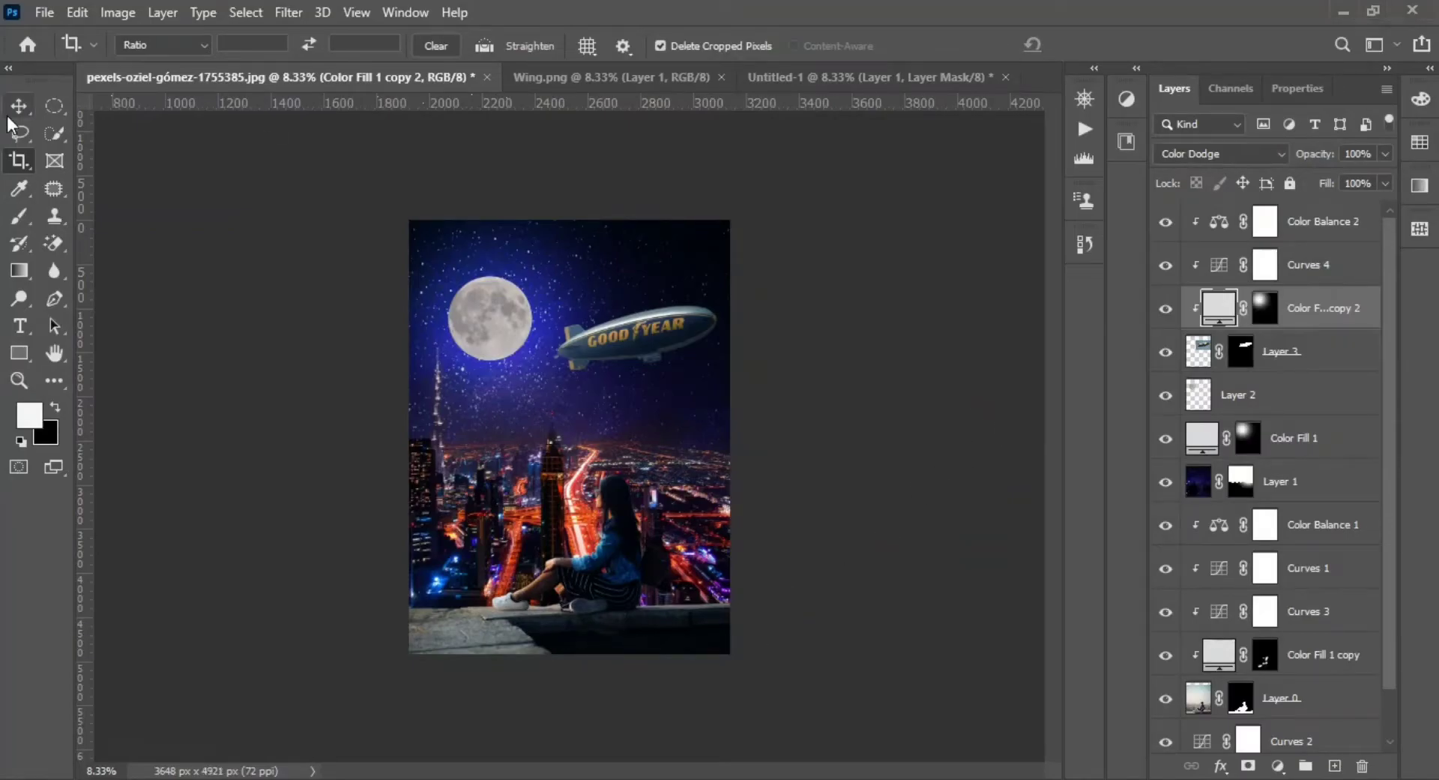
pyautogui.hotkey('ctrl', 'shift', 'alt', 'e')
pyautogui.moveTo(1251, 310)
pyautogui.mouseDown()
pyautogui.moveTo(1205, 229)
pyautogui.moveTo(1101, 294)
pyautogui.mouseUp()
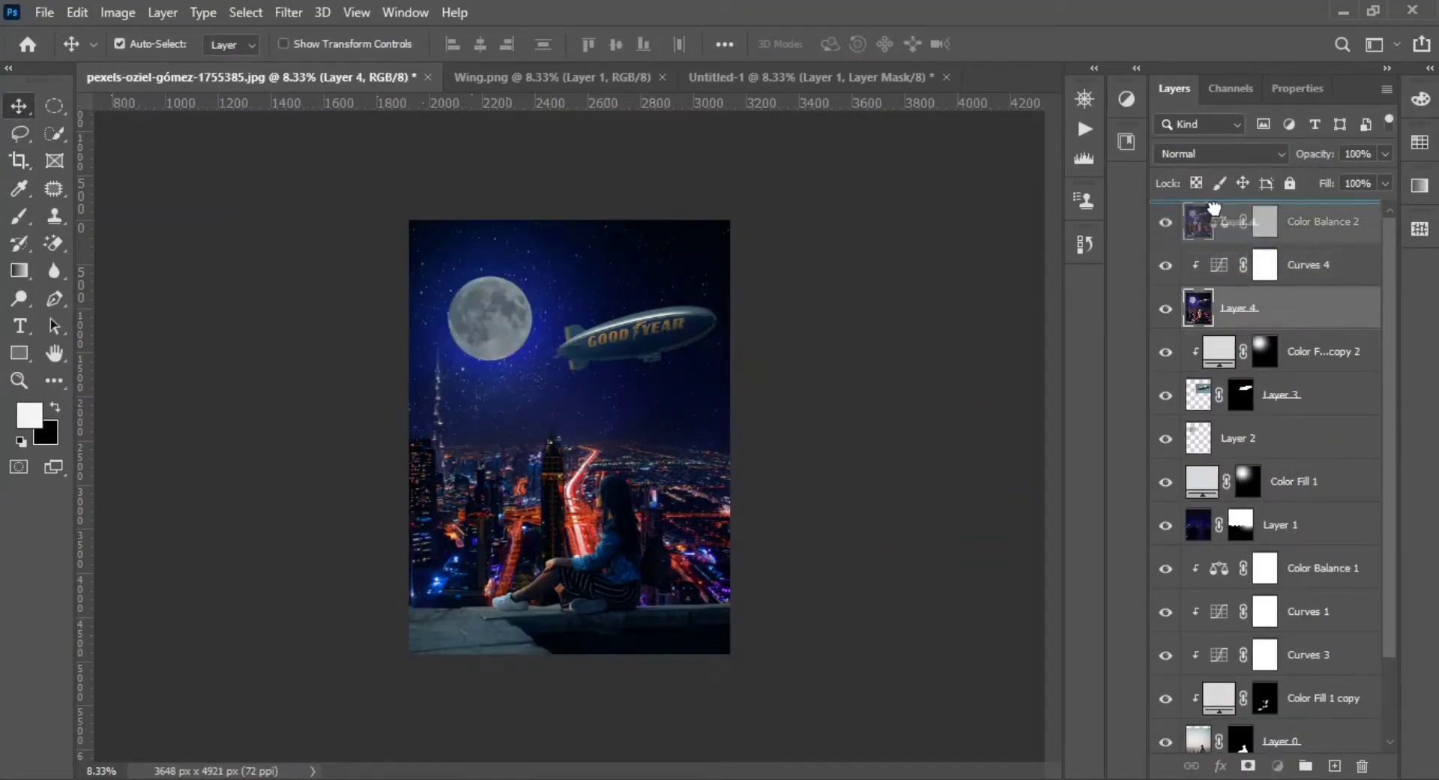
pyautogui.press('Delete')
pyautogui.hotkey('ctrl', 'z')
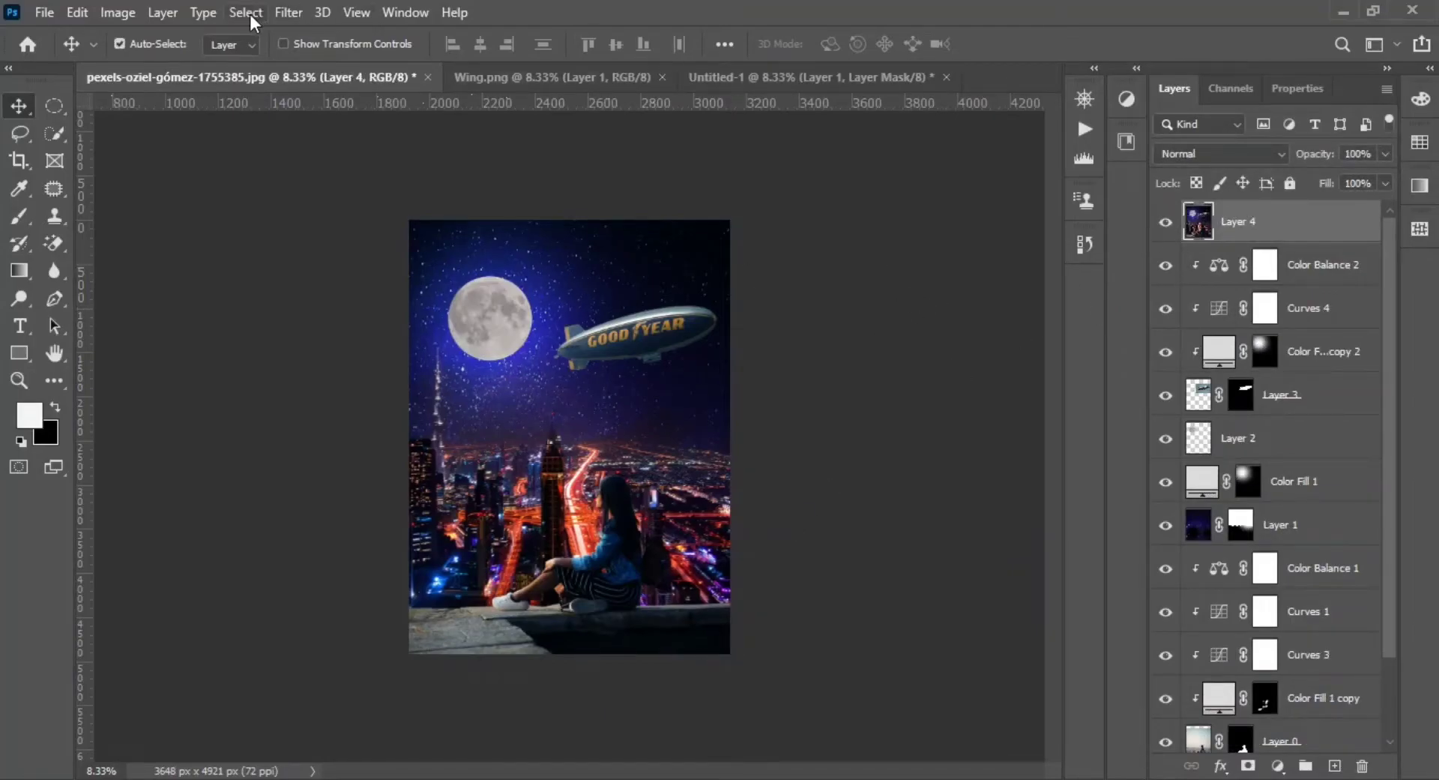
# In the Camera Raw Filter, set Temperature -6, Tint +26, Contrast +31 and Shadows -32
pyautogui.click(287, 12)
pyautogui.click(387, 140)
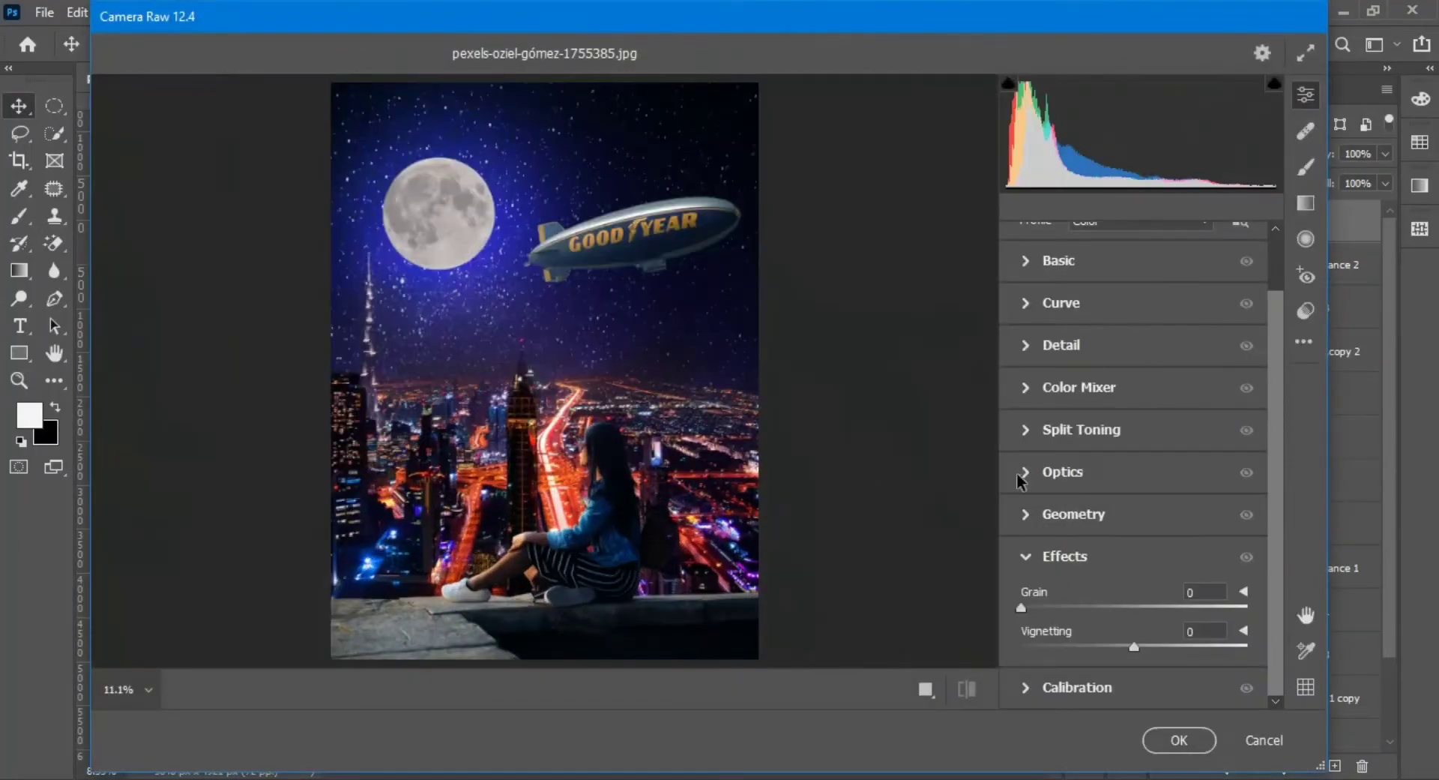
pyautogui.click(1044, 240)
pyautogui.click(1117, 321)
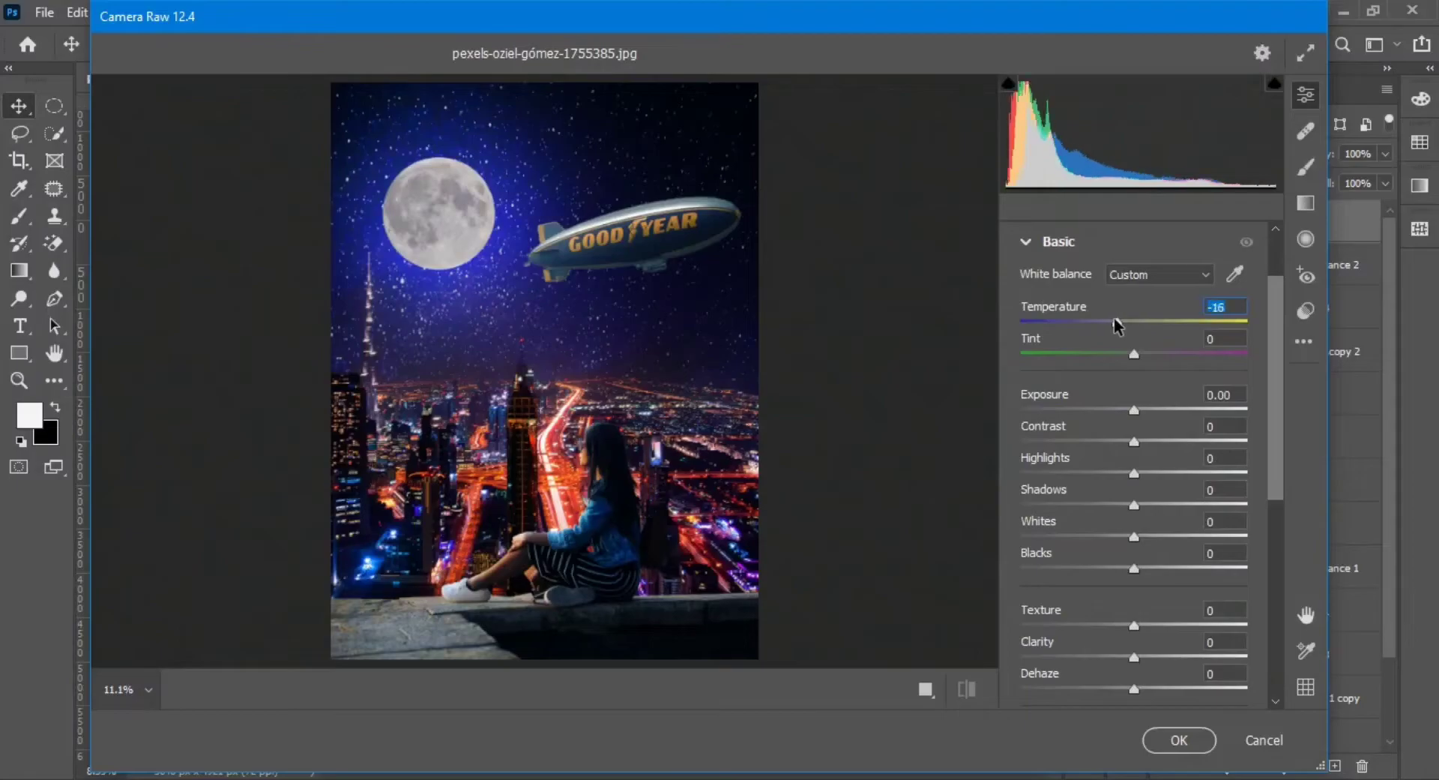
pyautogui.moveTo(1134, 354); pyautogui.dragTo(1164, 354)
pyautogui.click(1123, 322)
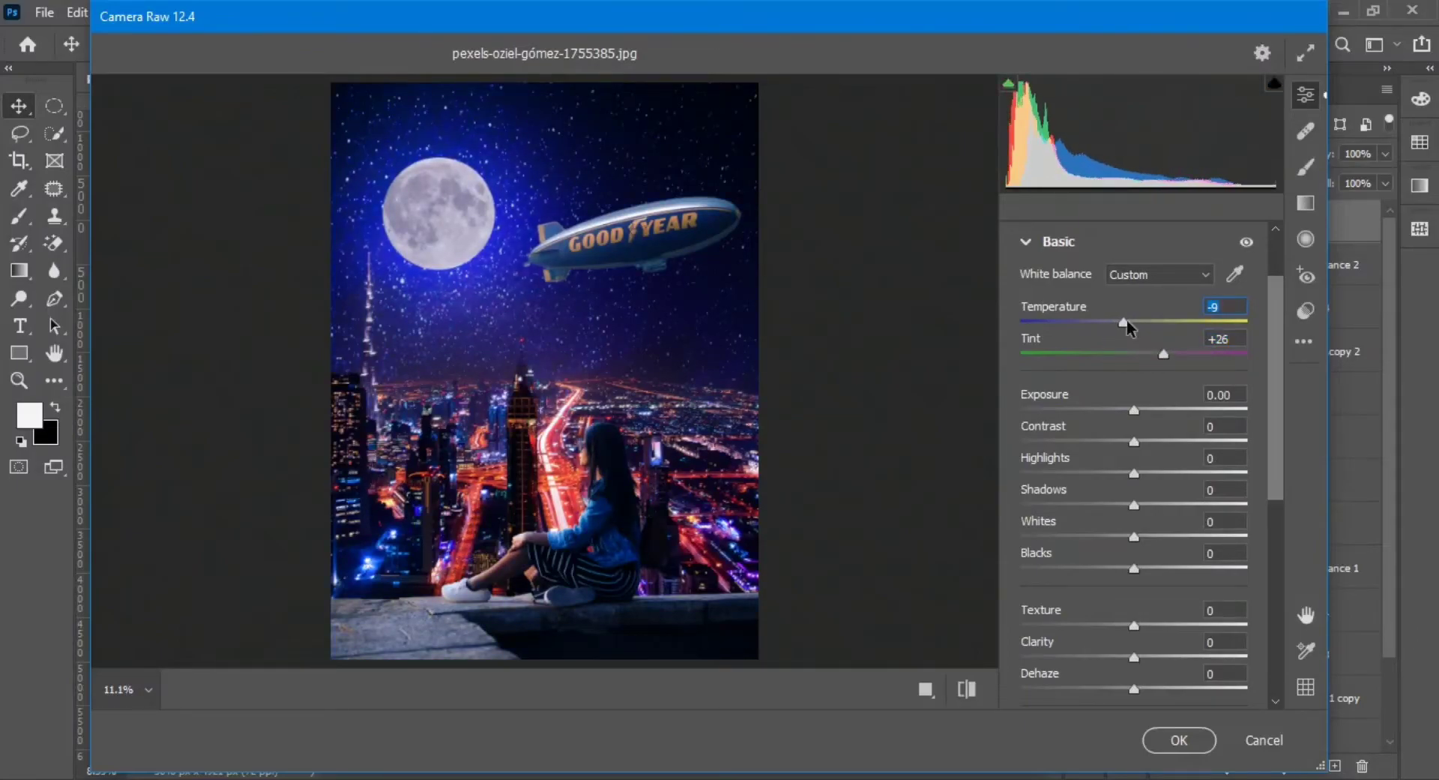
pyautogui.moveTo(1134, 410)
pyautogui.mouseDown()
pyautogui.moveTo(1168, 442)
pyautogui.moveTo(1122, 399)
pyautogui.moveTo(1090, 401)
pyautogui.mouseUp()
pyautogui.click(1136, 410)
pyautogui.scroll(-1, 1136, 406)
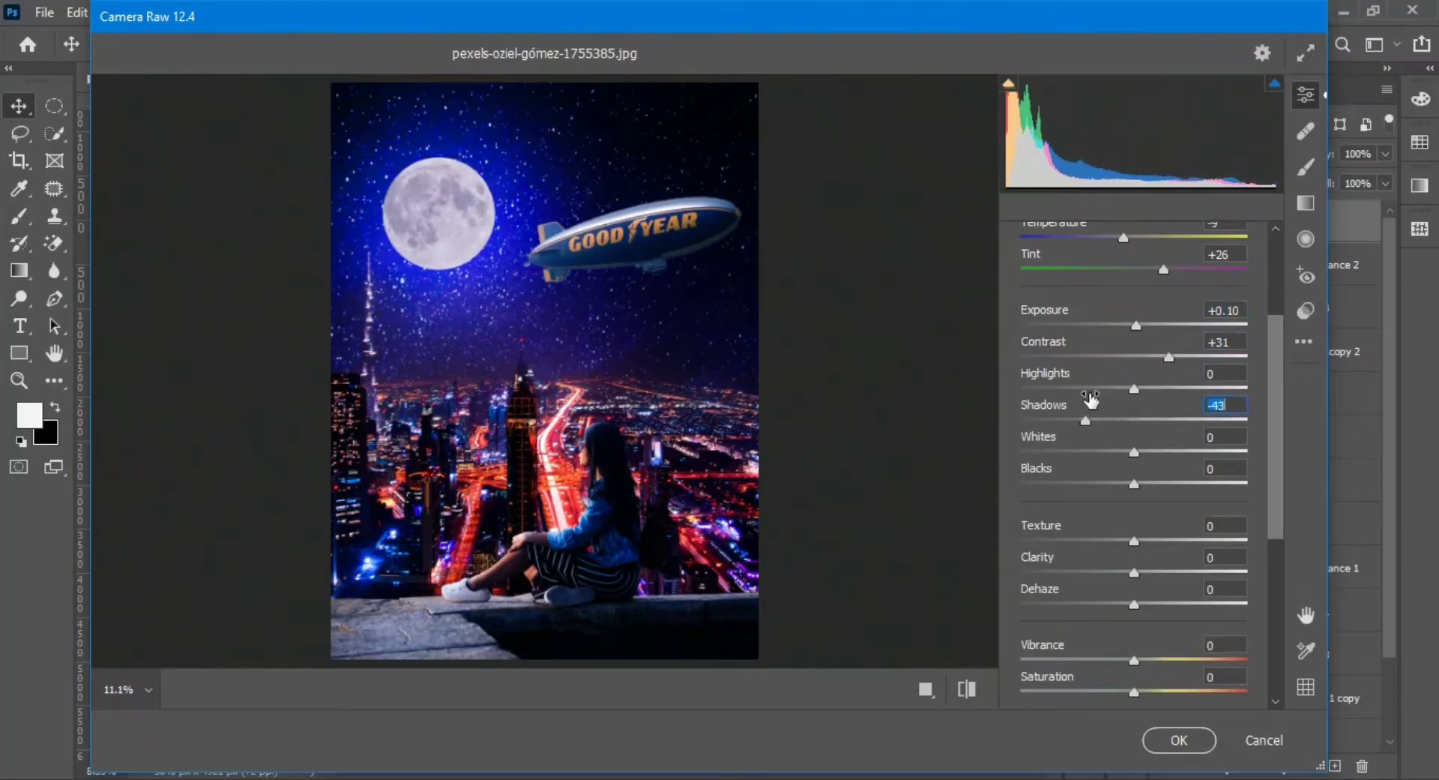
pyautogui.scroll(-1, 1094, 397)
pyautogui.click(1113, 334)
# Shift the HSL hues of Blues by +10 and Magentas by +14
pyautogui.scroll(-1, 1109, 362)
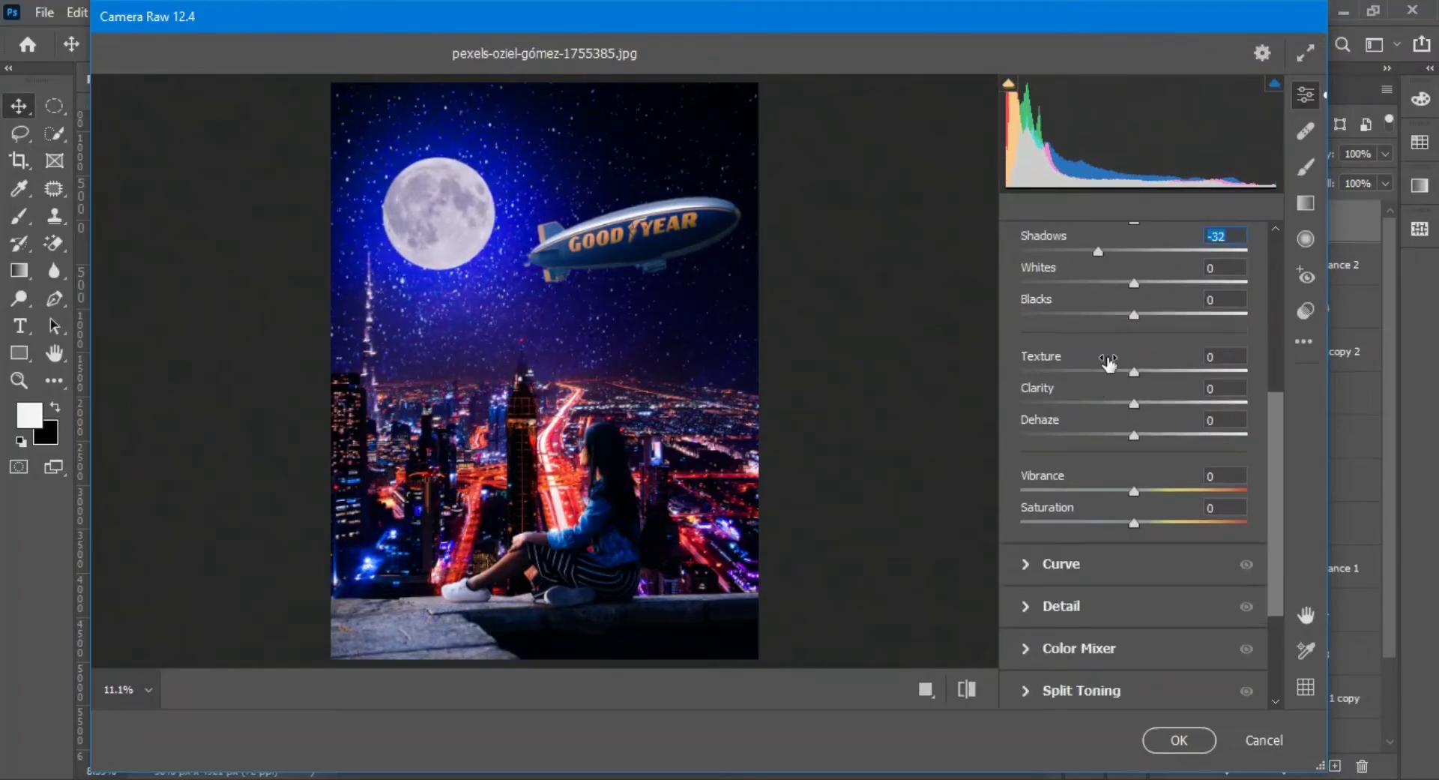
pyautogui.scroll(-1, 1136, 429)
pyautogui.scroll(-1, 1123, 456)
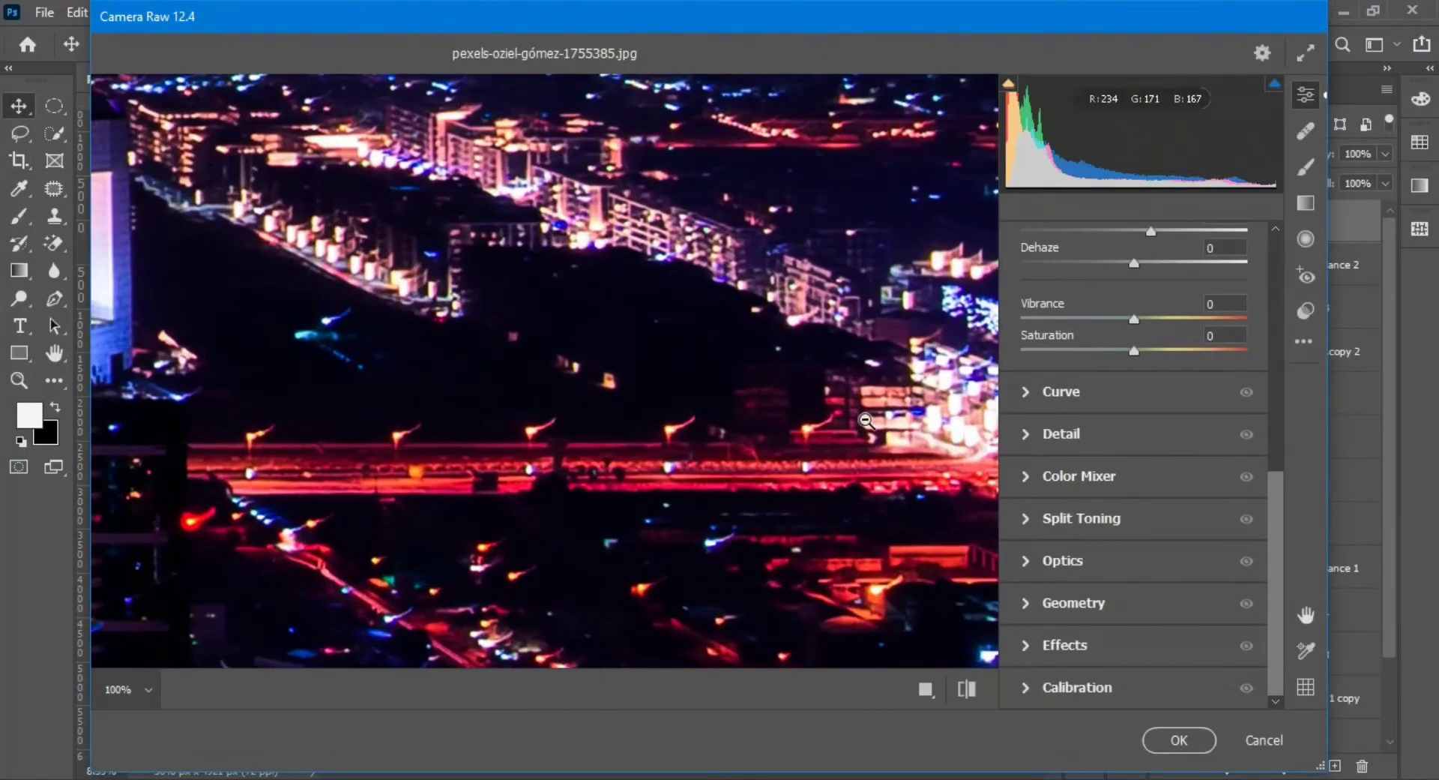
pyautogui.scroll(4, 1125, 405)
pyautogui.scroll(2, 1126, 404)
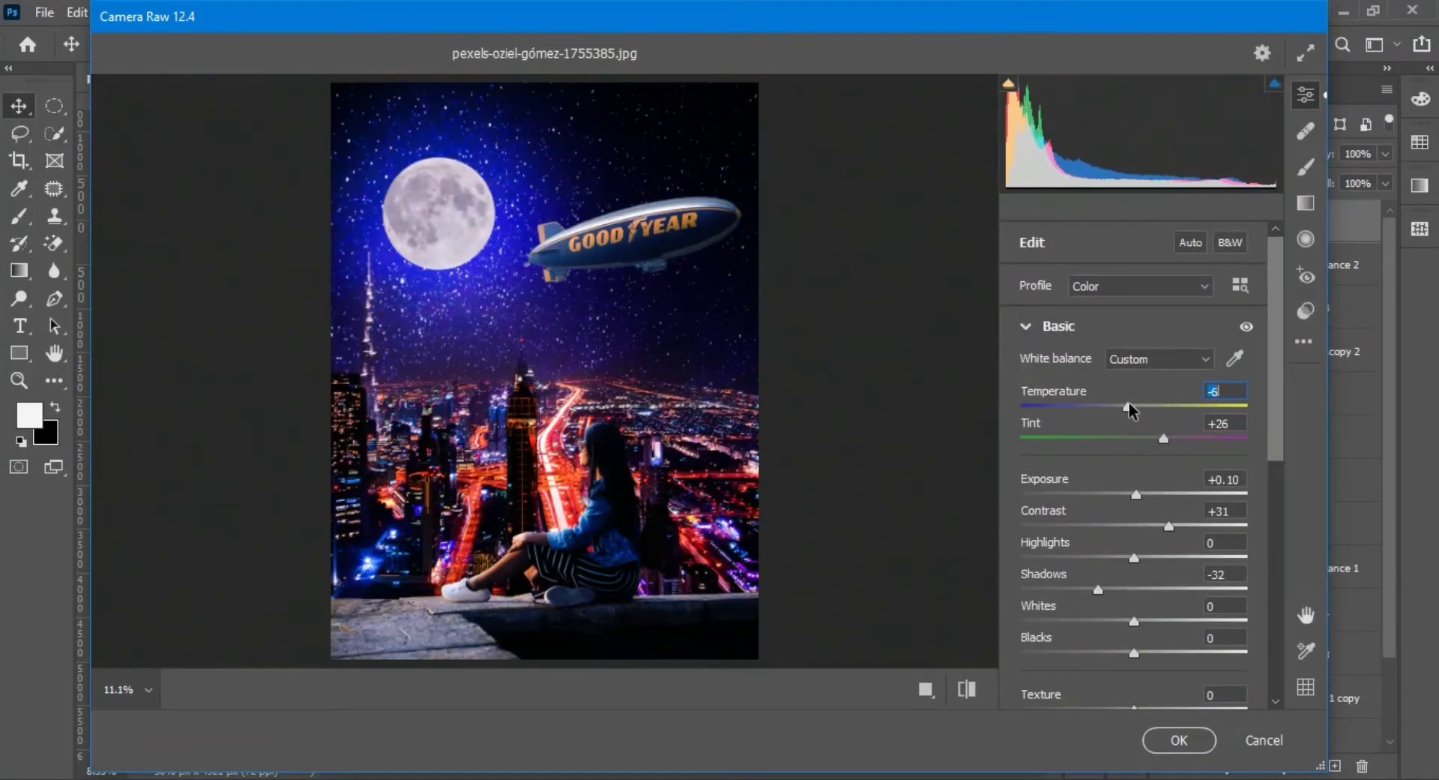
pyautogui.scroll(-6, 1132, 411)
pyautogui.scroll(-1, 1102, 474)
pyautogui.click(1096, 475)
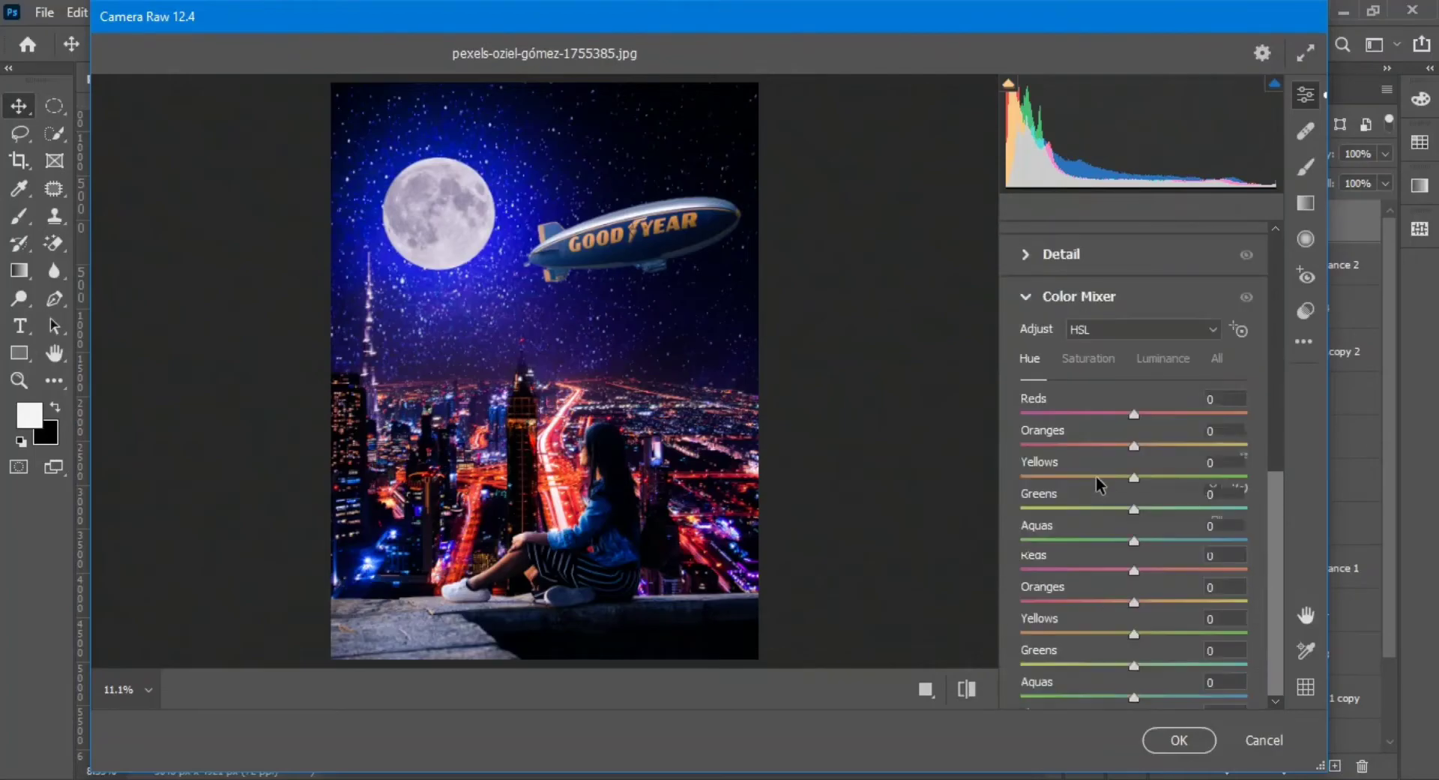
pyautogui.scroll(-2, 1102, 477)
pyautogui.moveTo(1133, 486)
pyautogui.mouseDown()
pyautogui.moveTo(1162, 487)
pyautogui.moveTo(1146, 481)
pyautogui.moveTo(1130, 518)
pyautogui.moveTo(1150, 547)
pyautogui.mouseUp()
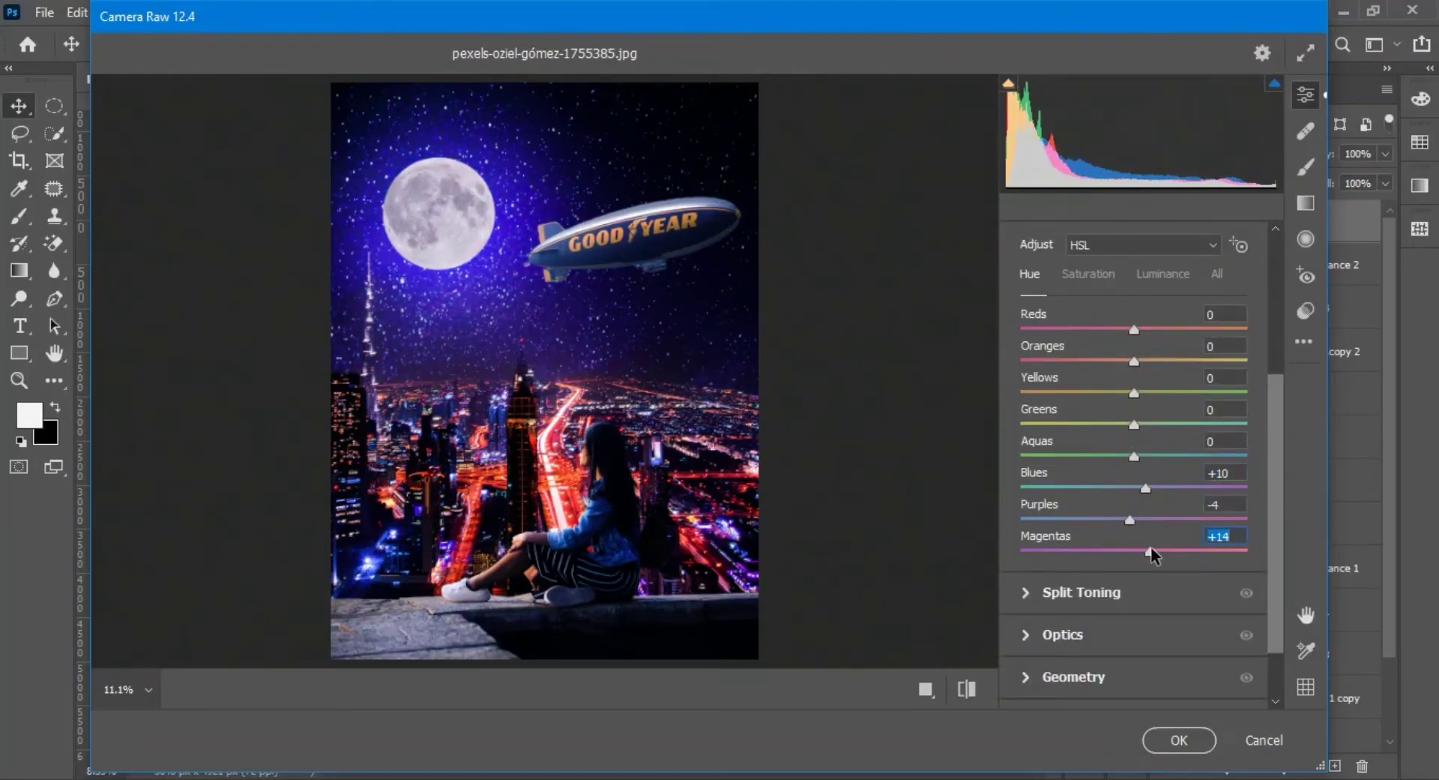
# Add a -13 vignette and apply the Camera Raw grade
pyautogui.scroll(-2, 1139, 540)
pyautogui.click(1050, 643)
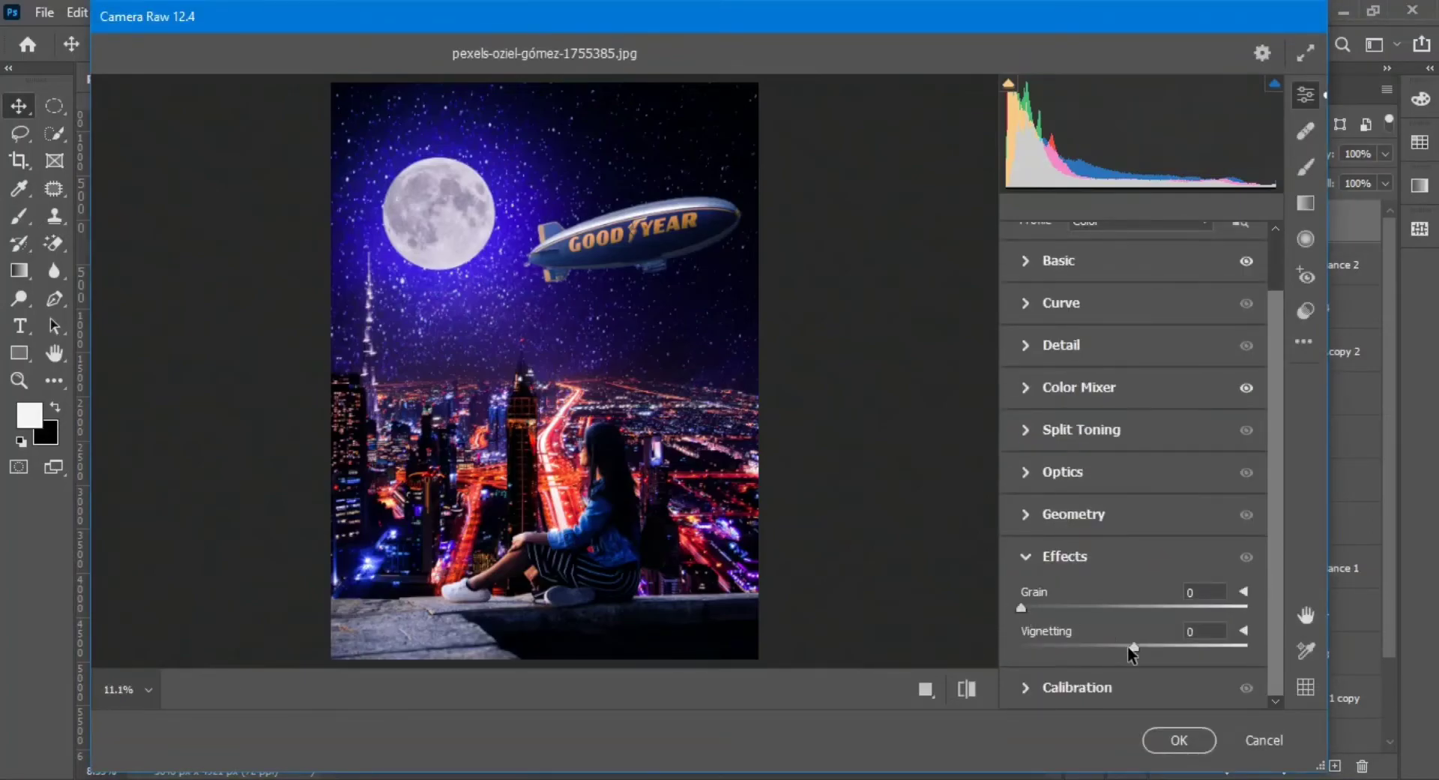
pyautogui.moveTo(1128, 647); pyautogui.dragTo(1113, 643)
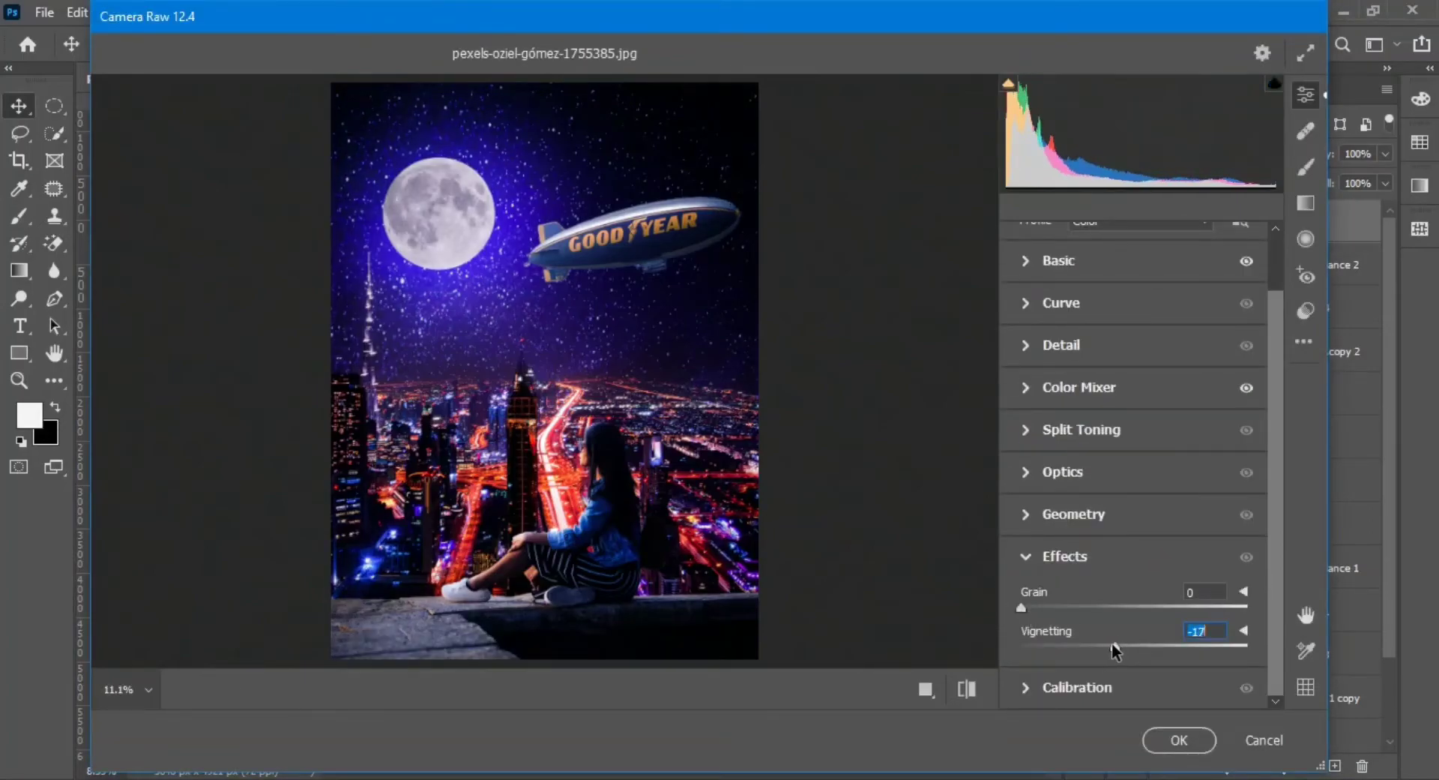
pyautogui.click(1176, 736)
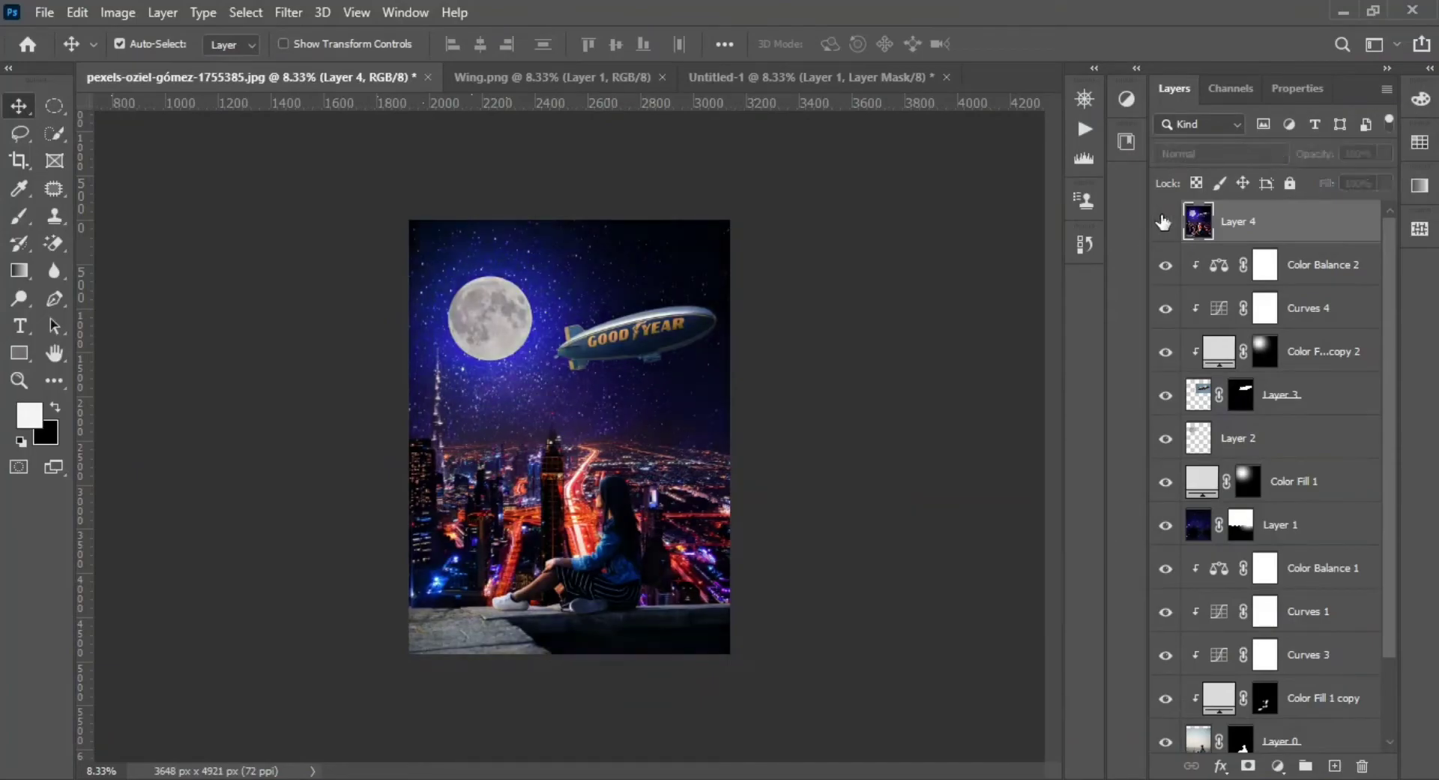